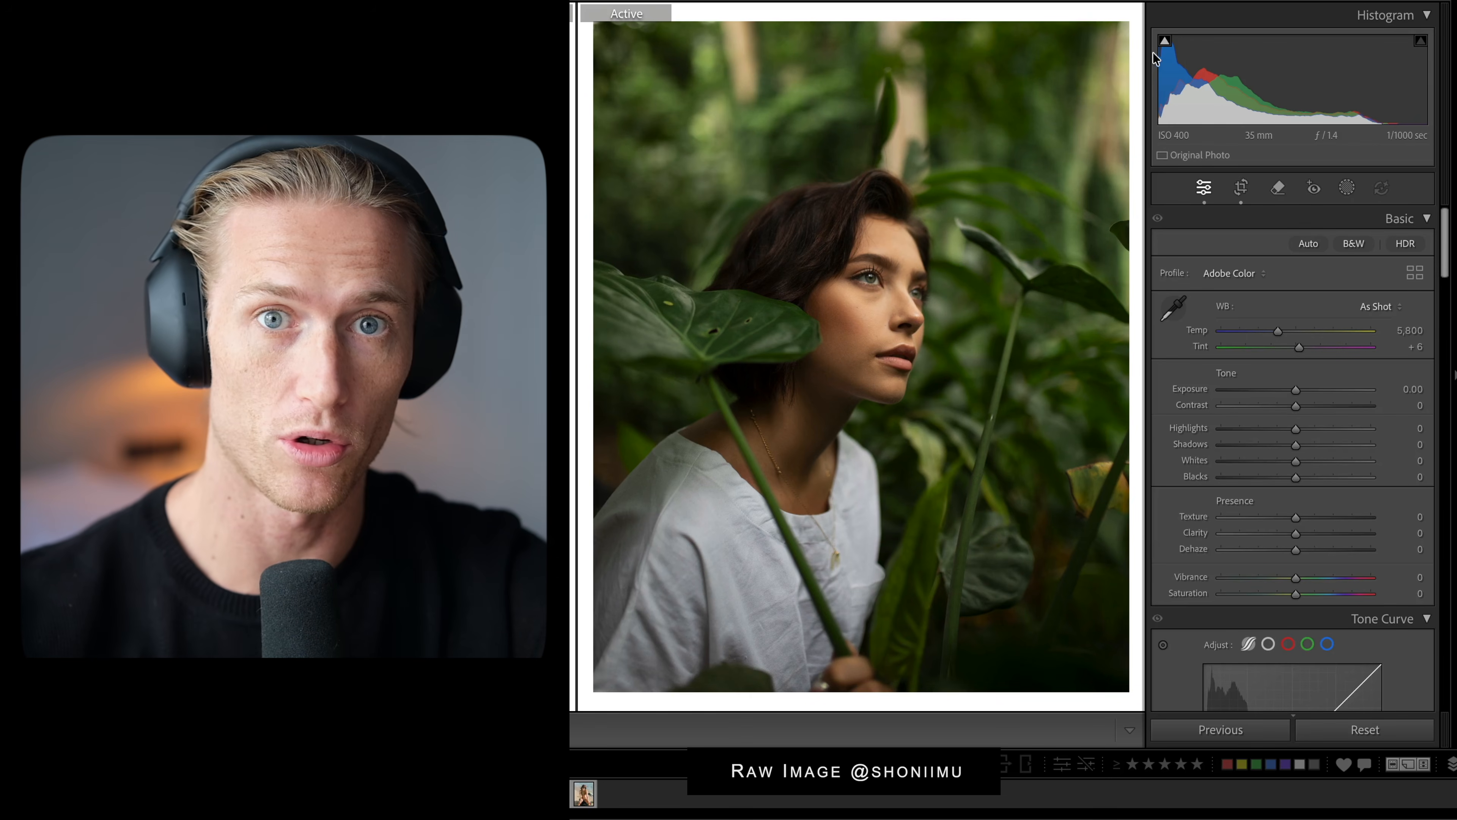
- Compare the snowy portrait with its tone curve adjustment turned off and on
mouse_move(1363, 17)
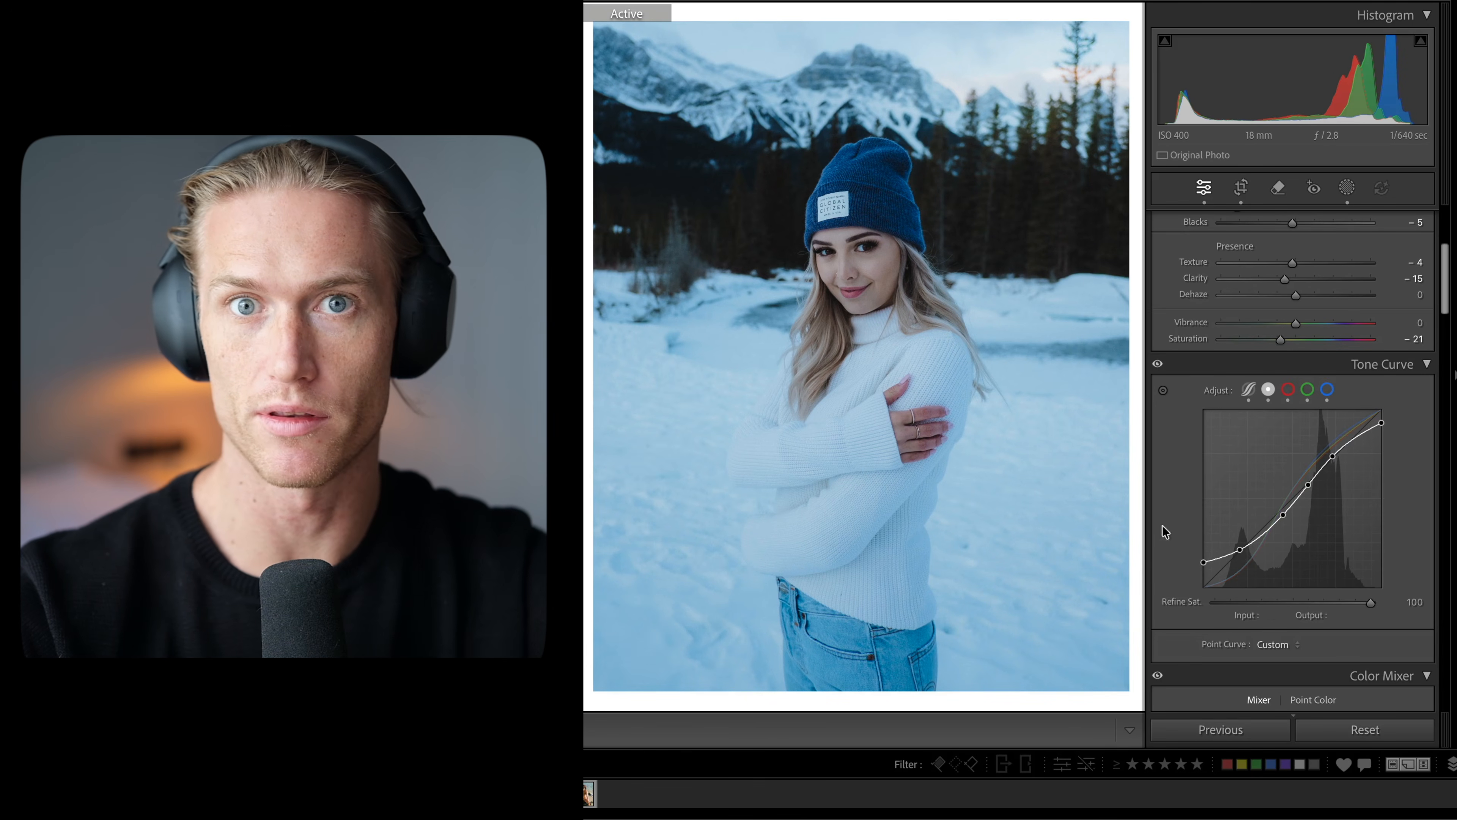
right_click(1258, 461)
key("Escape")
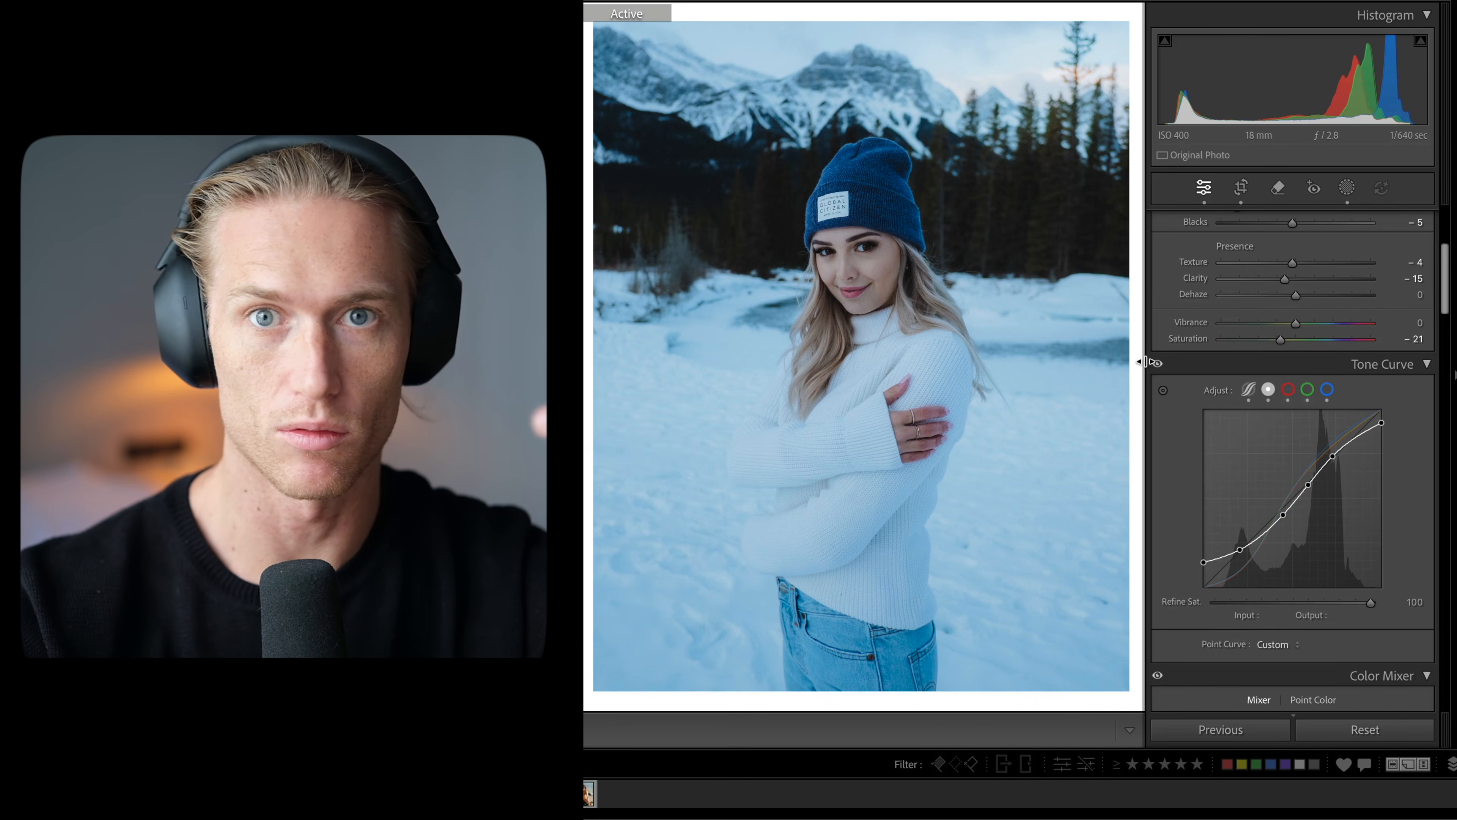
left_click(1157, 364)
left_click(1157, 364)
left_click(1156, 364)
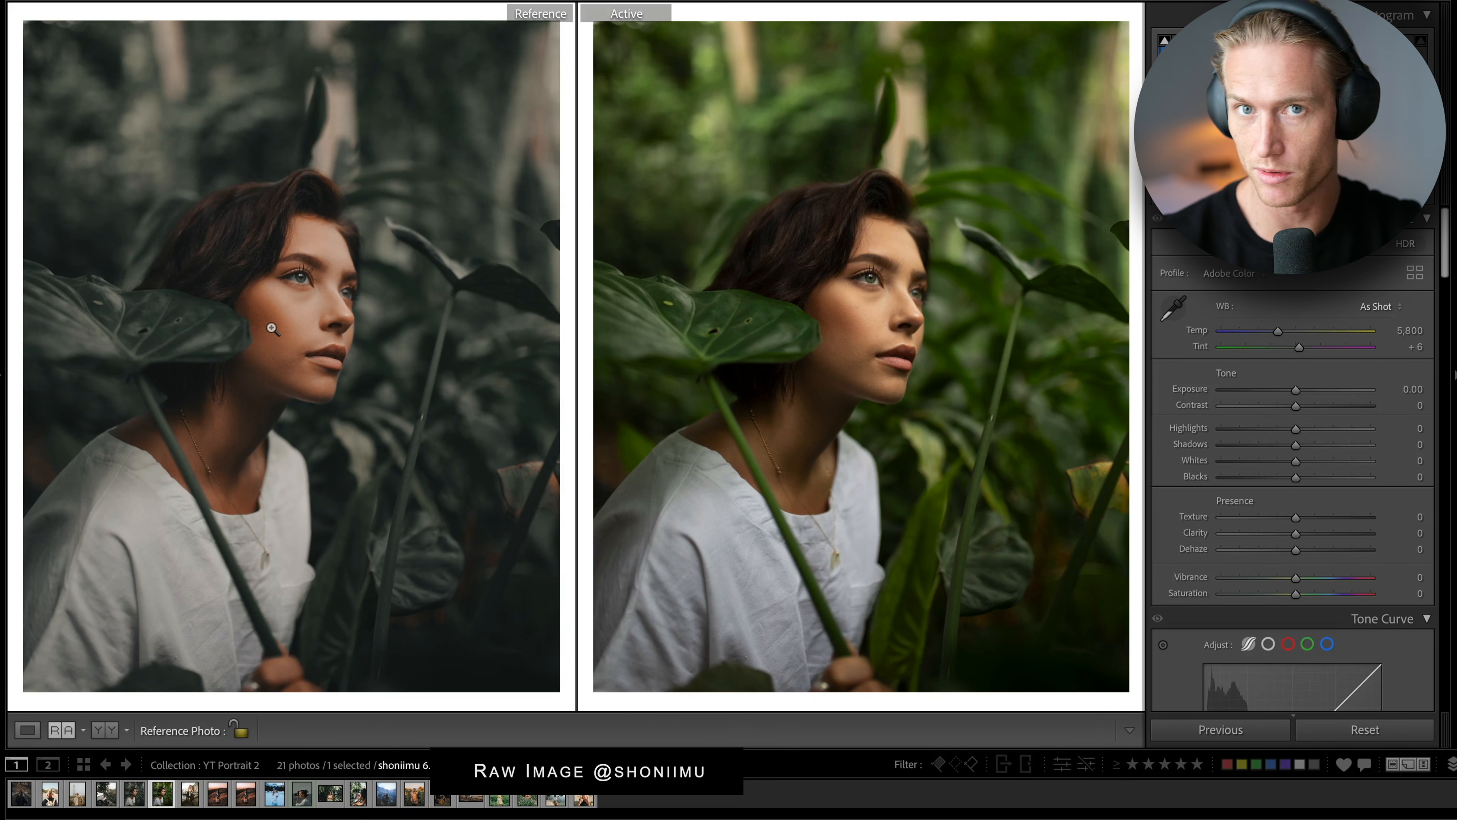
- Inspect the woman's face in the raw jungle portrait up close and return to the full view
left_click(1246, 140)
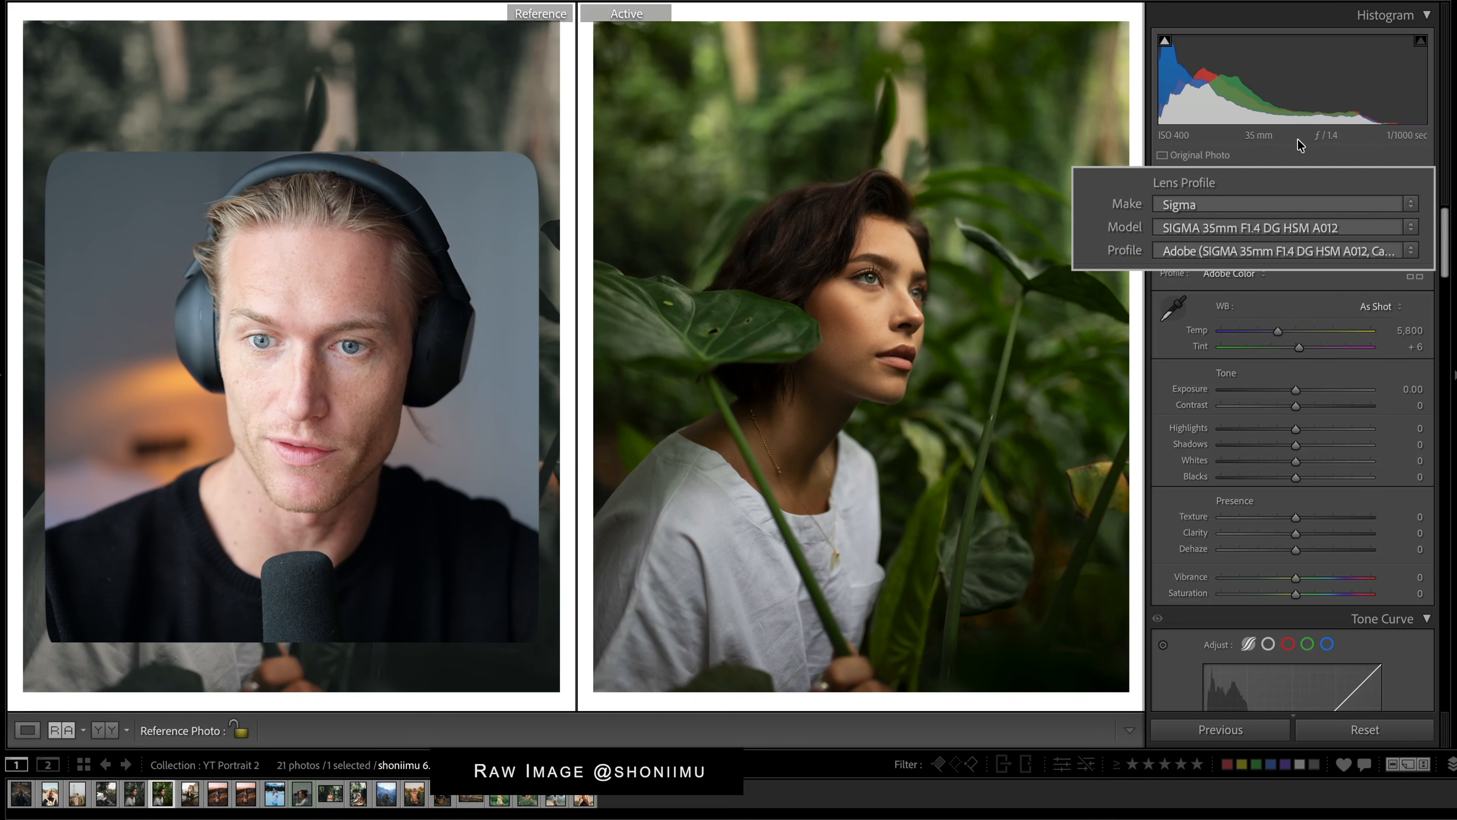
left_click(872, 280)
left_click(809, 287)
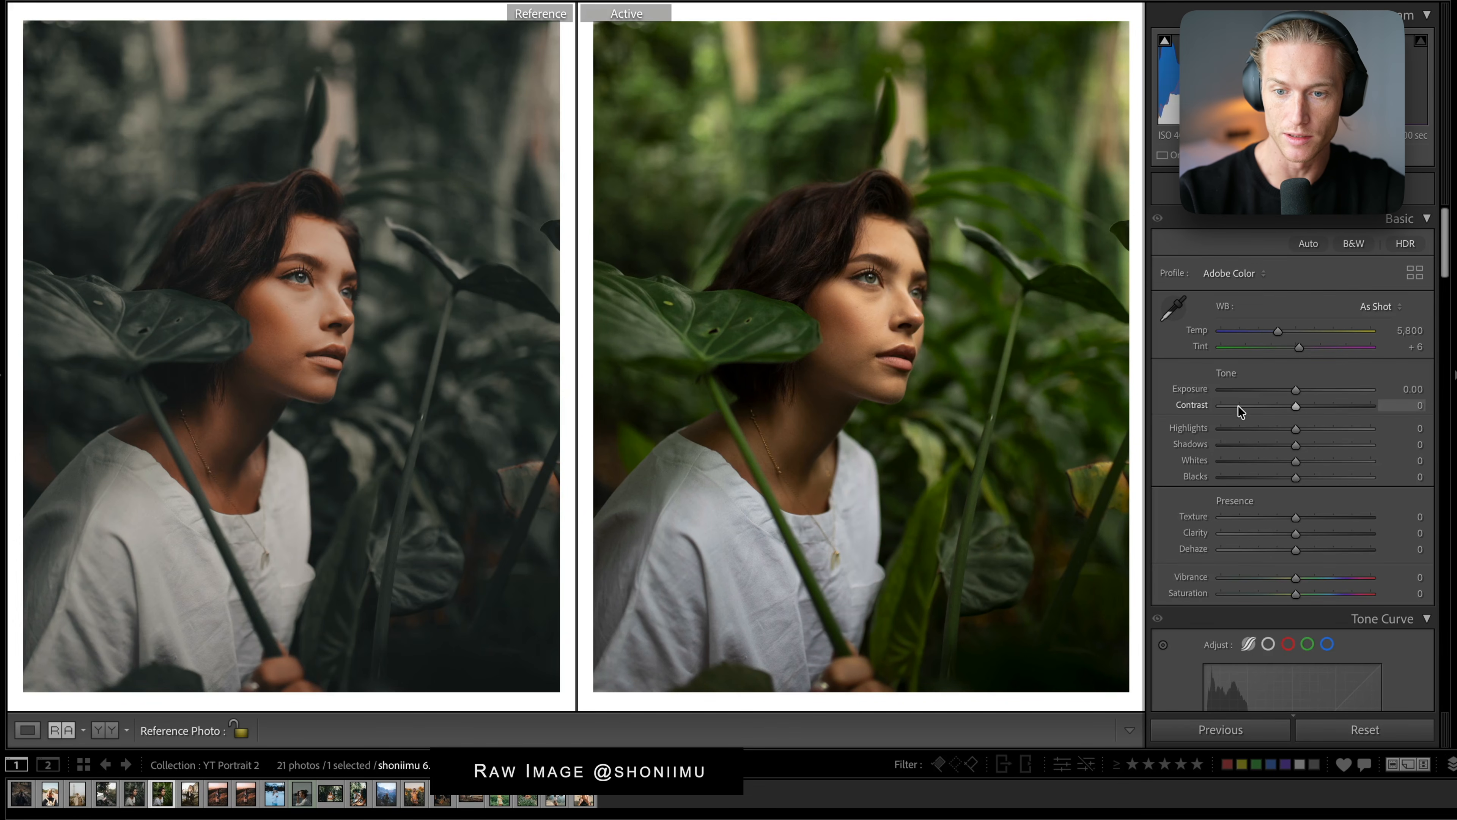
- Set Contrast to −78 and apply a custom RGB point curve with lifted blacks and lowered whites
left_click_drag(1241, 409, 1248, 407)
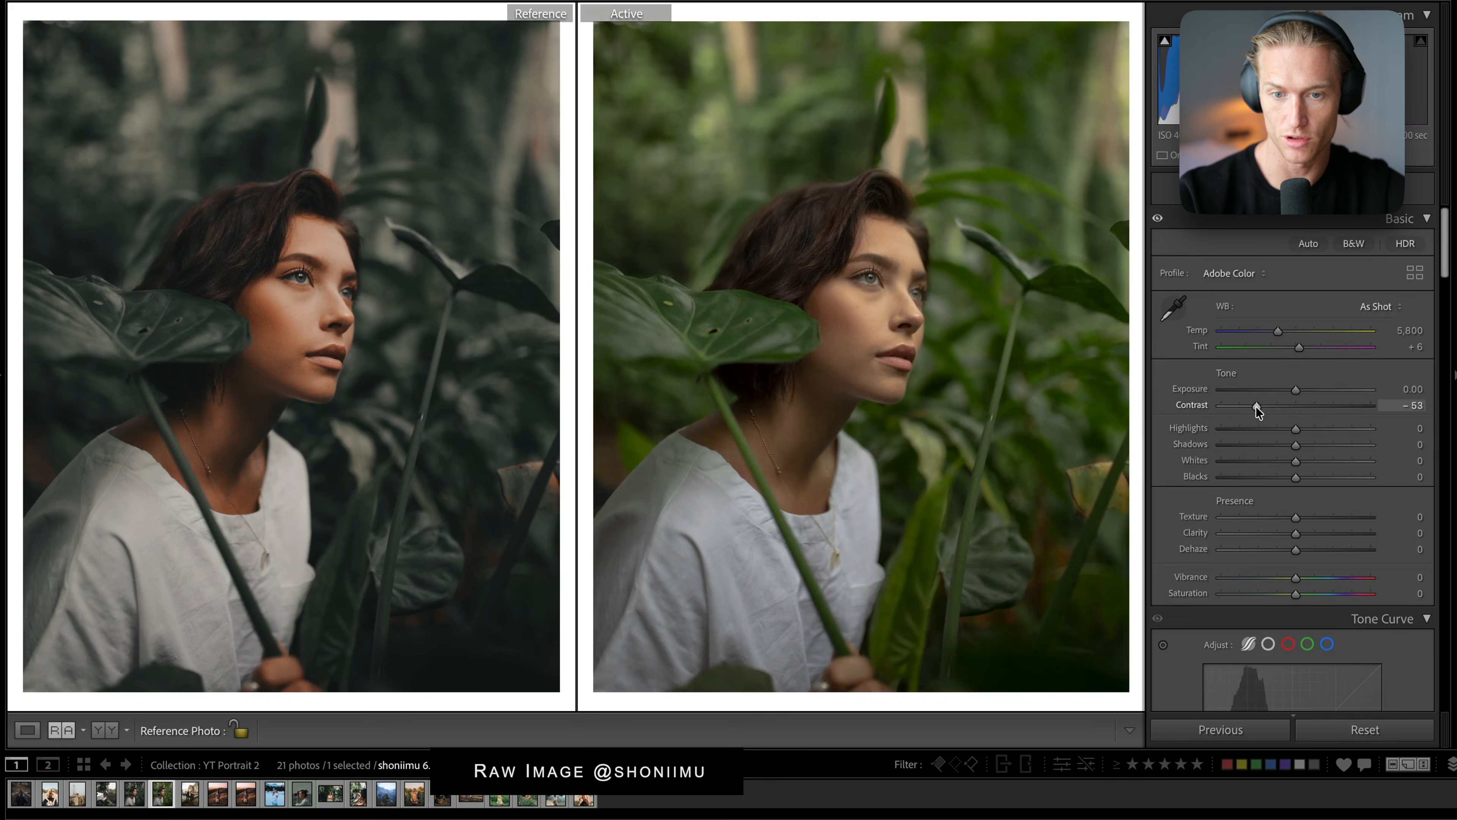
scroll(1262, 430, "down", 10)
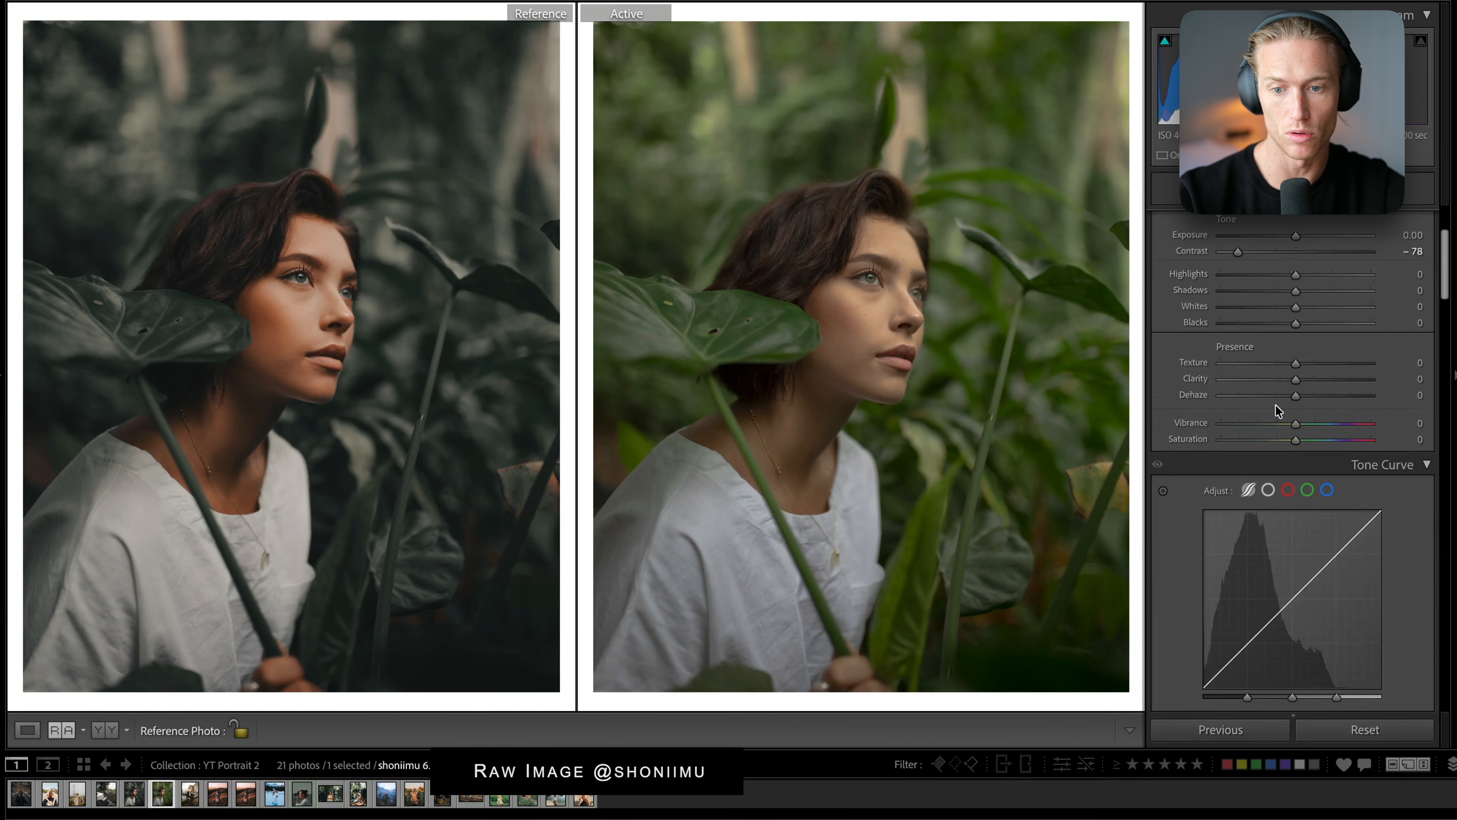
scroll(1274, 402, "up", 4)
left_click(1288, 338)
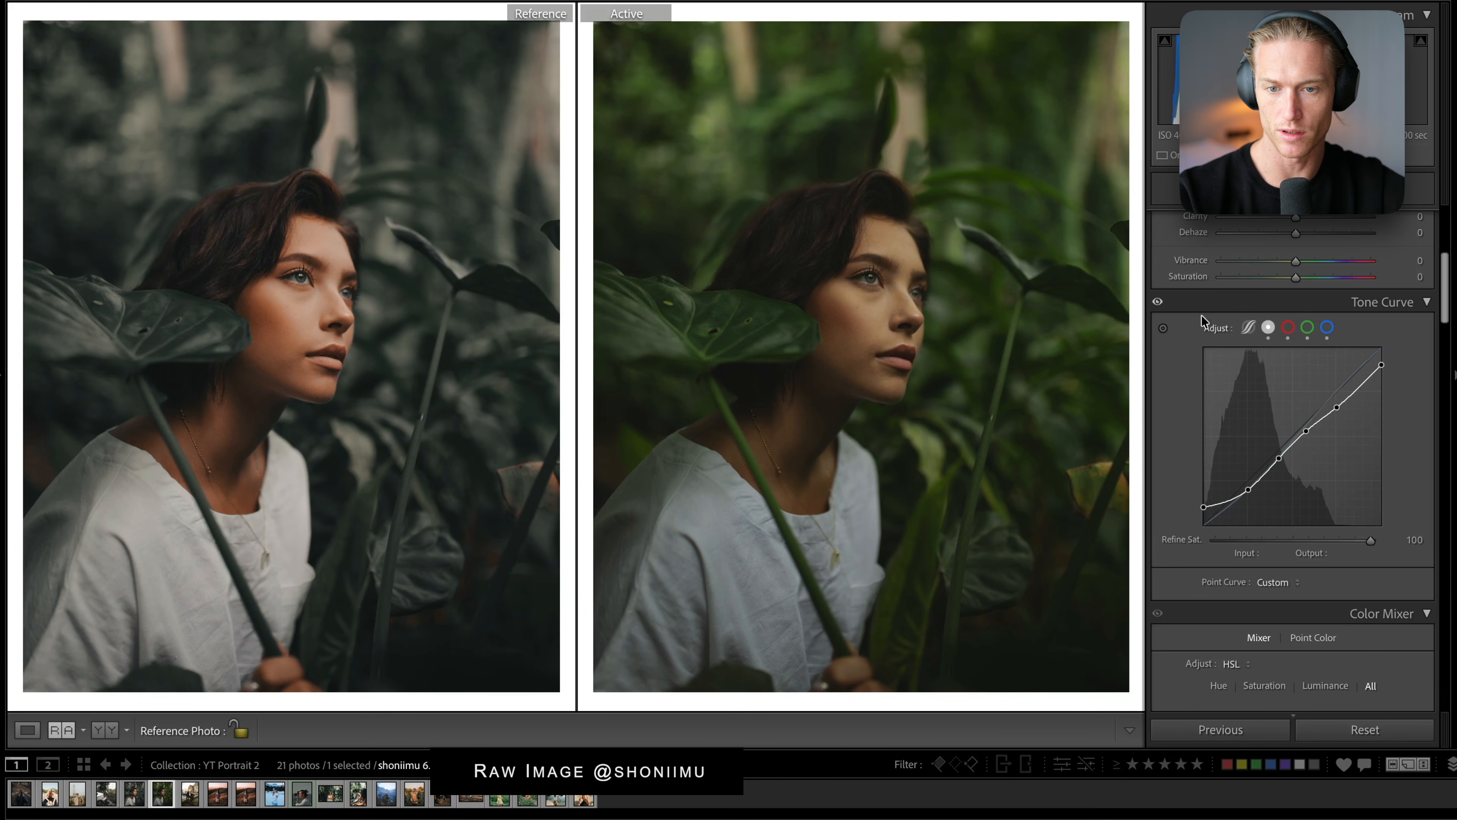
- Compare the portrait with the tone curve off and on, and set Exposure to +0.45
left_click(1158, 303)
left_click(1158, 303)
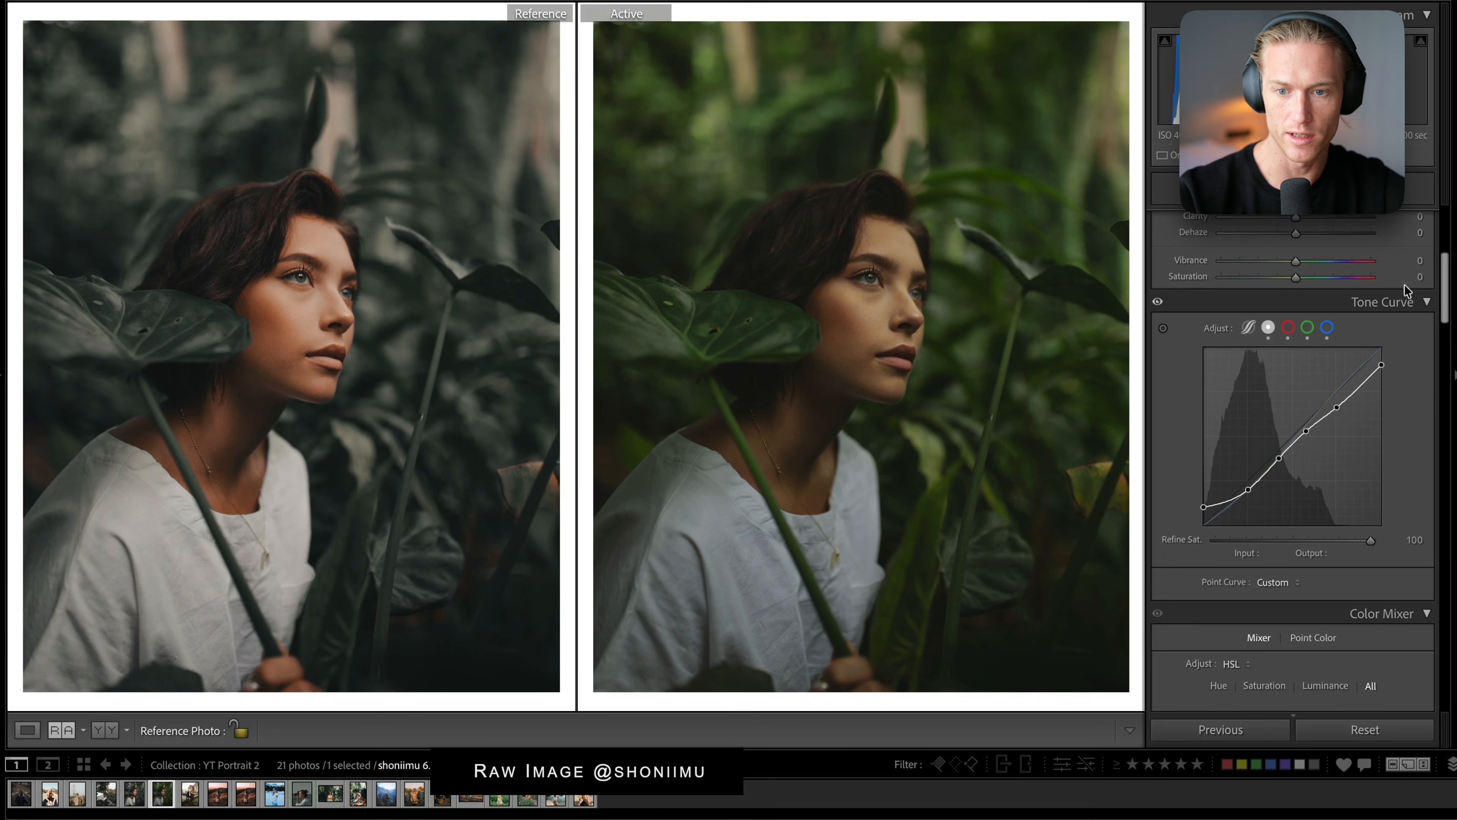
scroll(1394, 460, "up", 10)
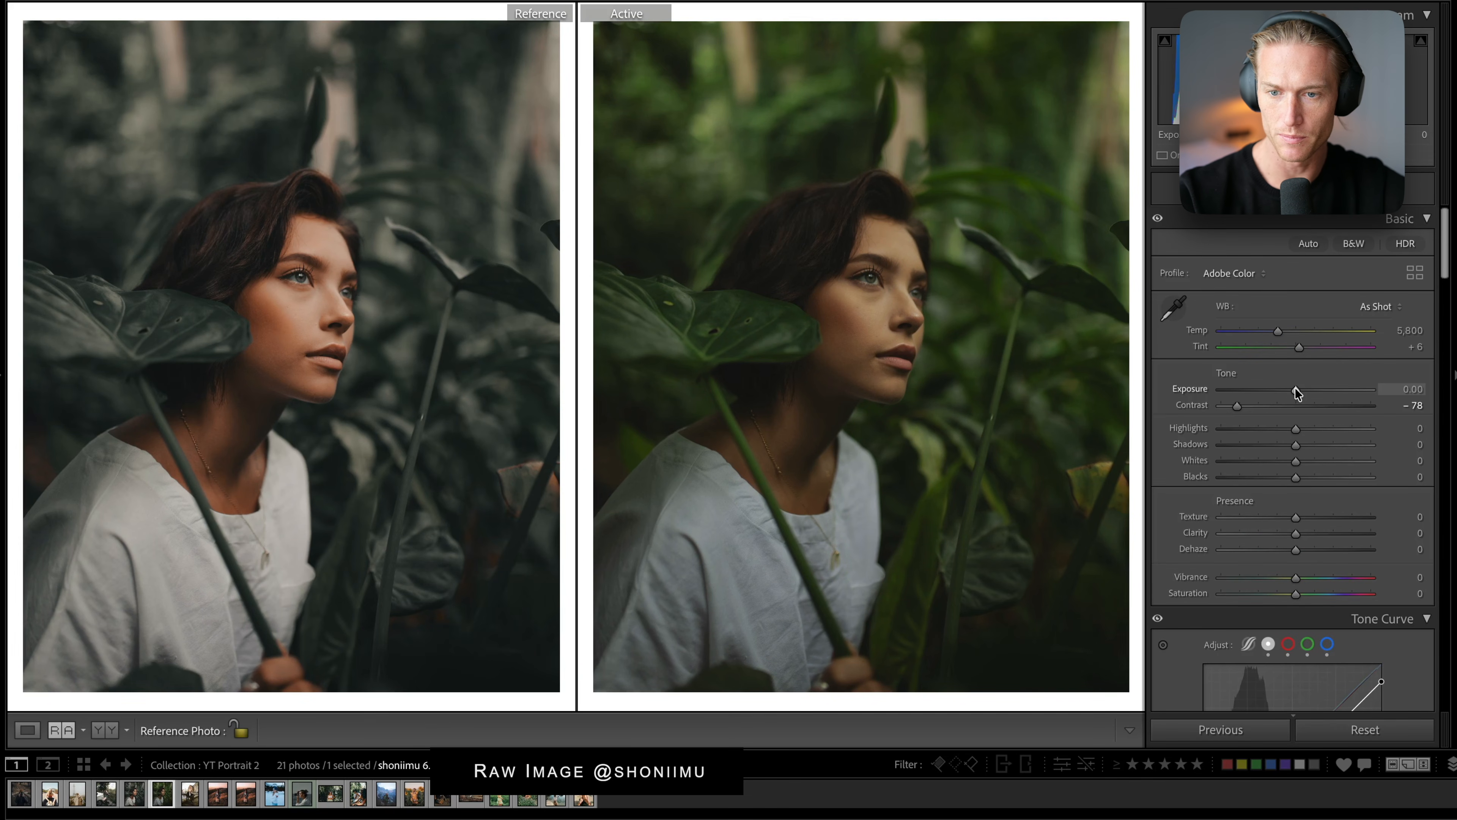
left_click_drag(1298, 391, 1301, 391)
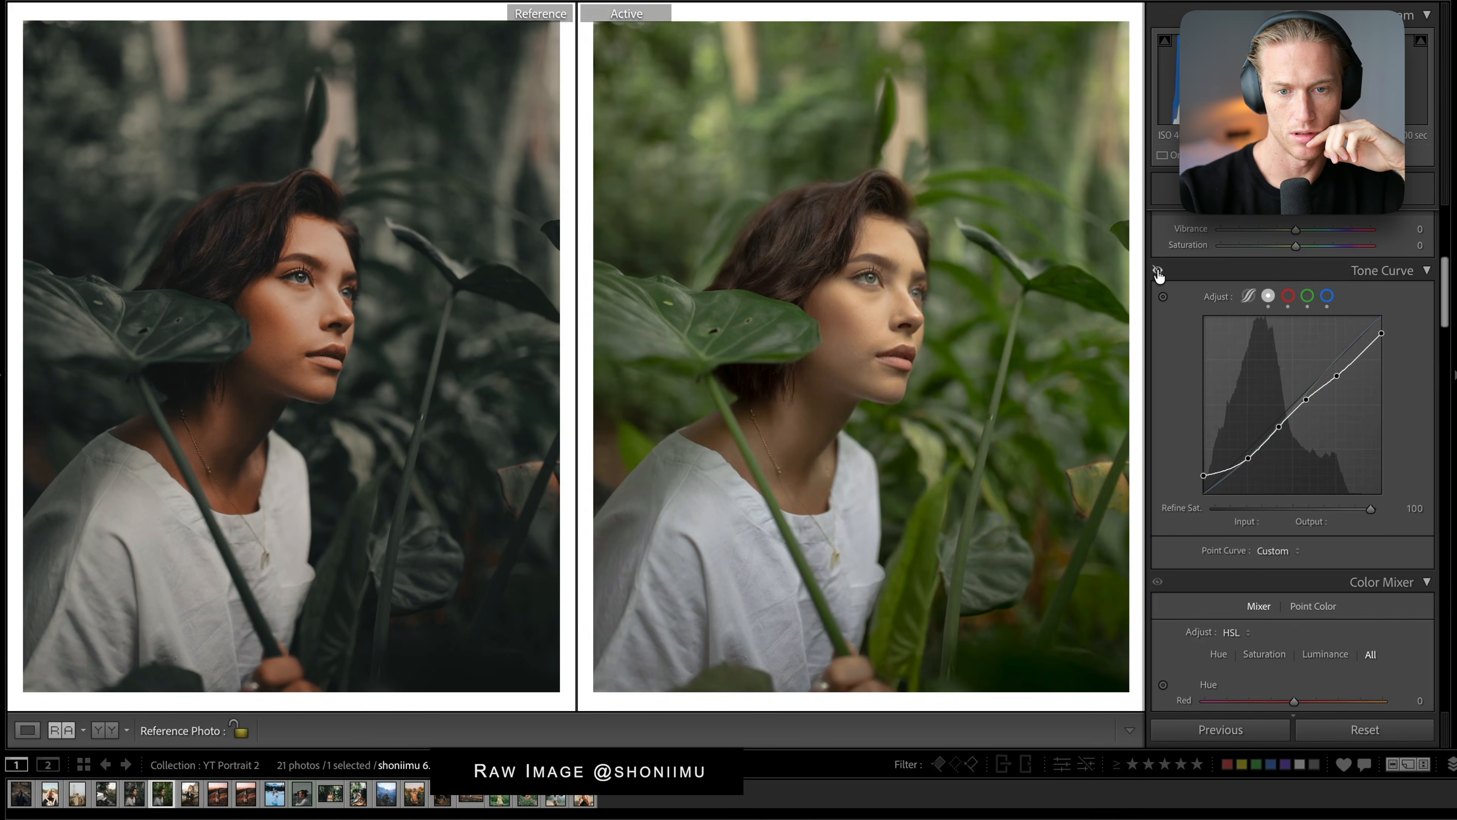
- Examine the tone curve's effect on the brightened portrait, in full view and up close on the hair and skin, by toggling it off and on
left_click(1158, 270)
left_click(1157, 270)
left_click(1158, 270)
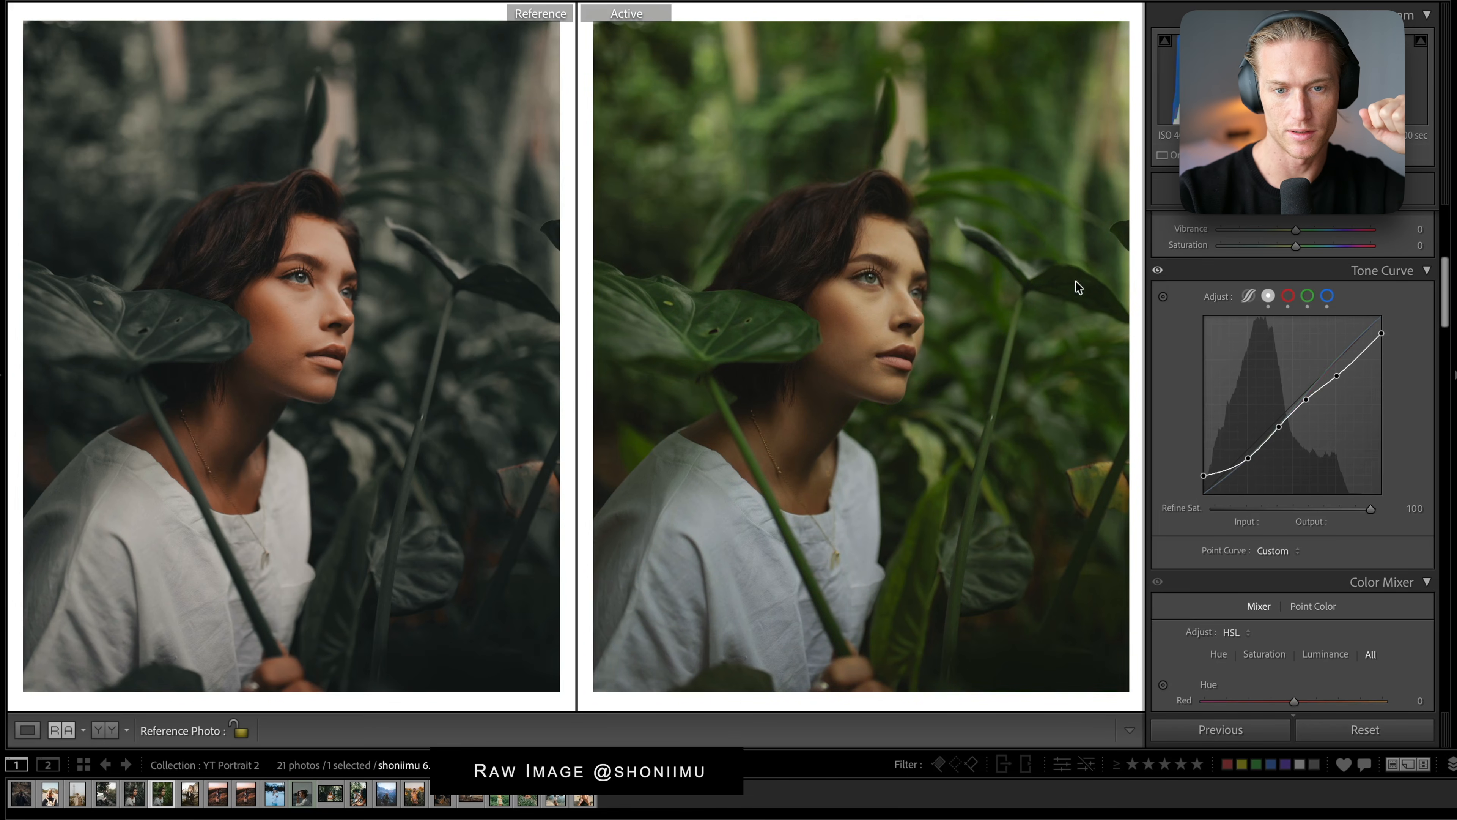
left_click(801, 280)
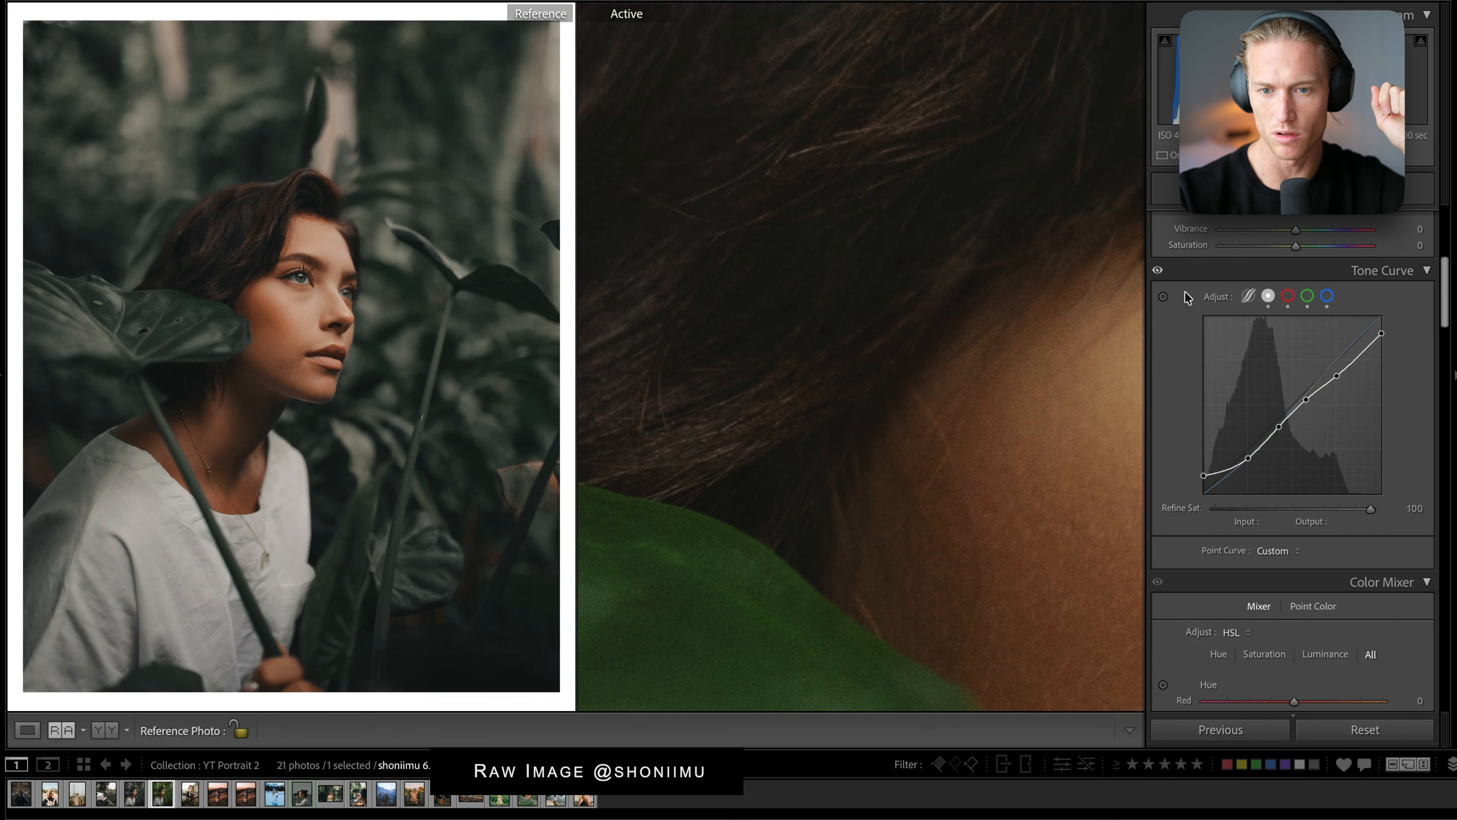
left_click(1158, 272)
left_click(1158, 272)
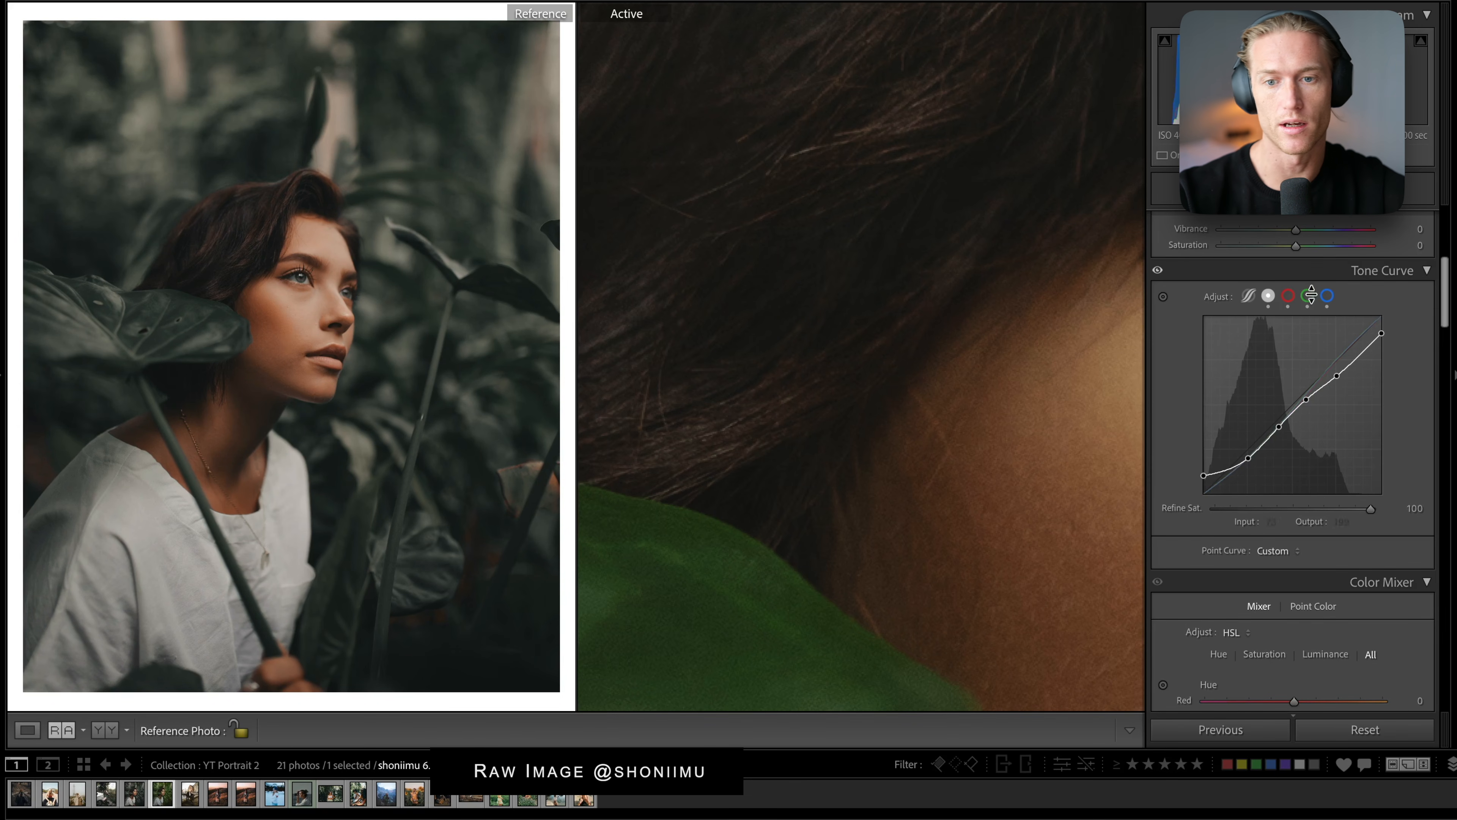
left_click(1158, 272)
left_click(1158, 272)
left_click(1158, 272)
left_click(1157, 272)
left_click(1157, 272)
left_click(1158, 272)
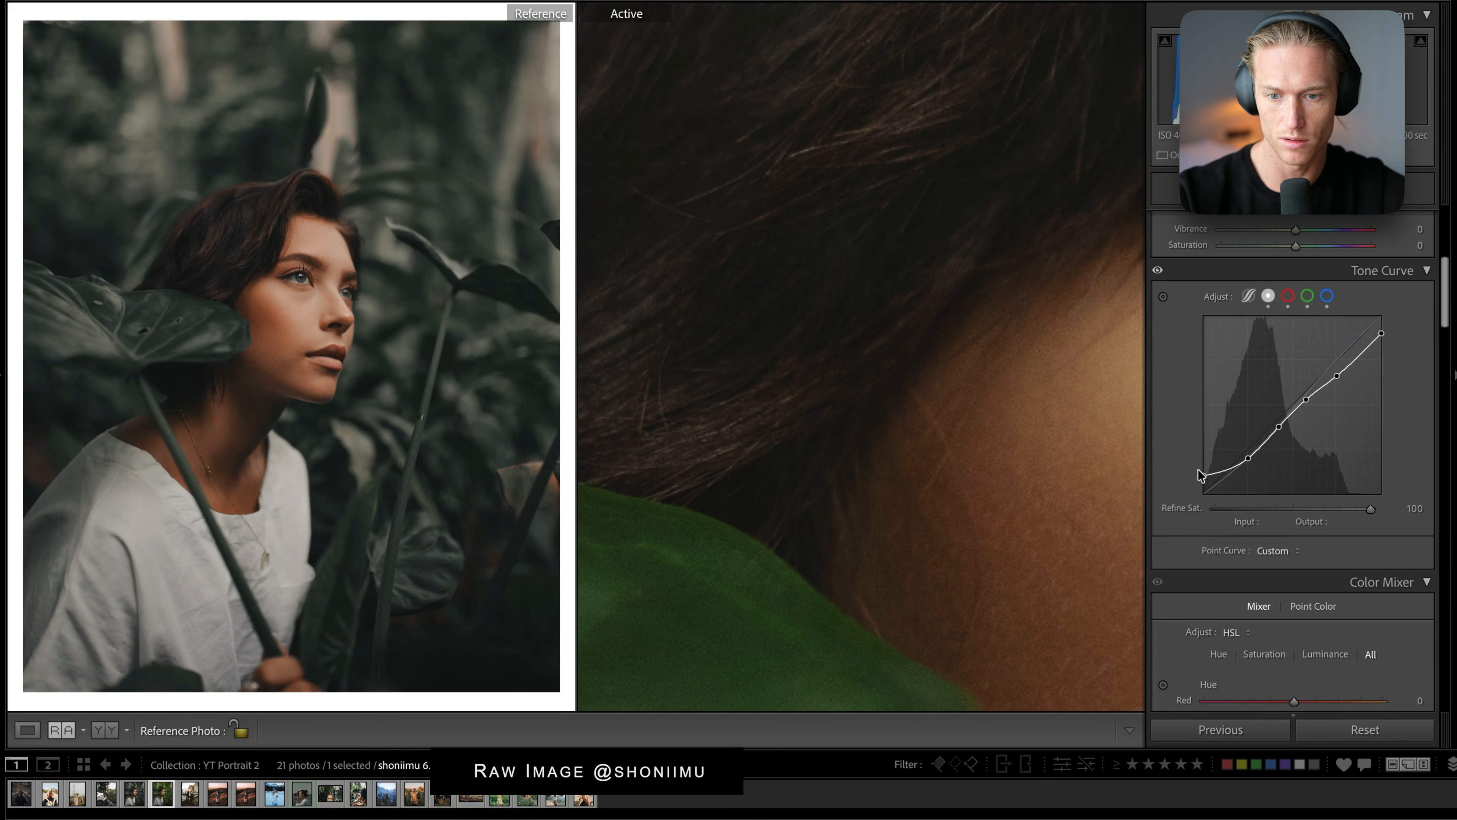
- Try moving the shadow point and the black point of the RGB curve, undoing each change
left_click_drag(1248, 458, 1248, 449)
key("super+z")
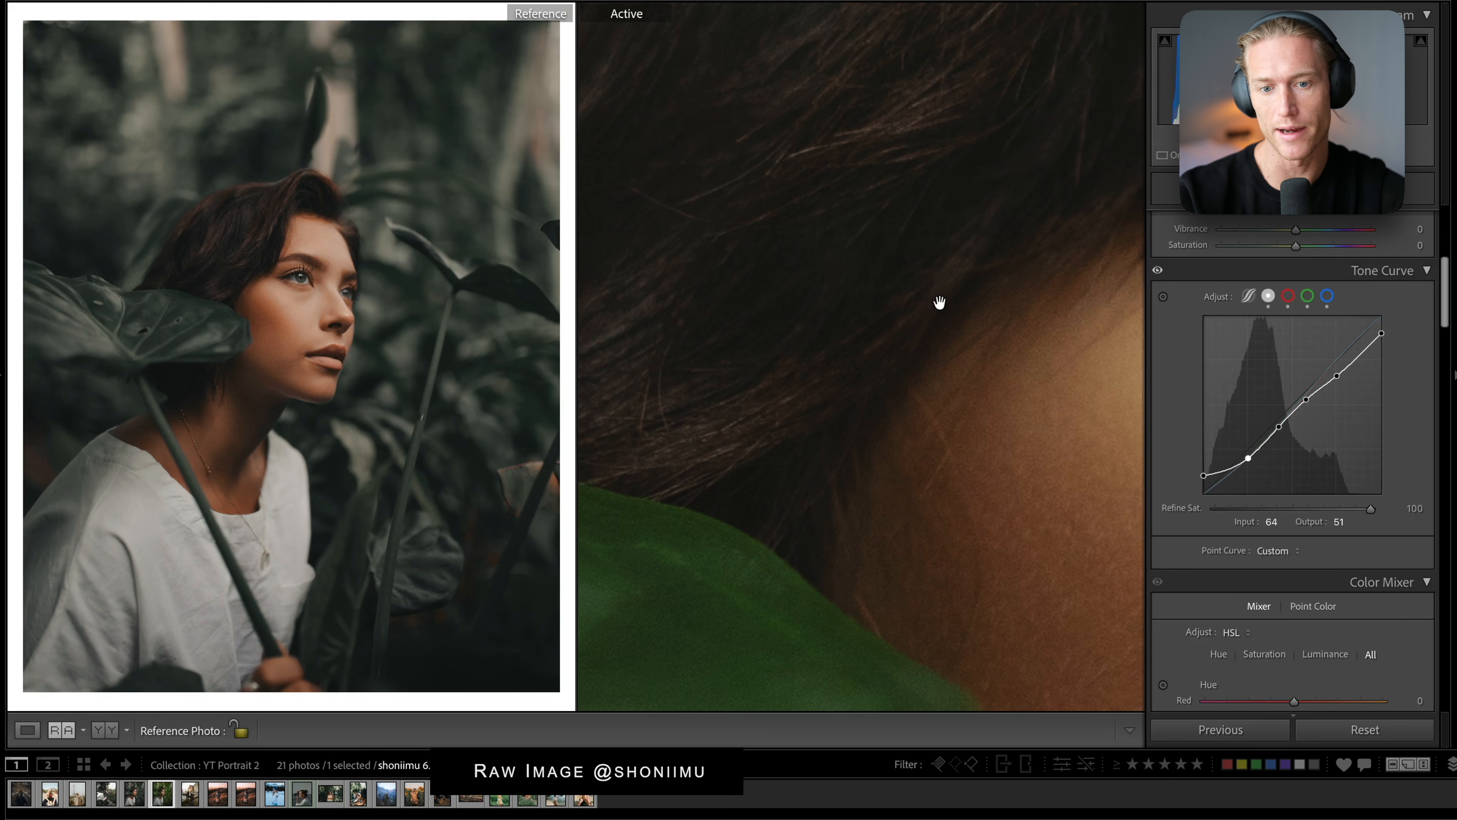
key("super+z")
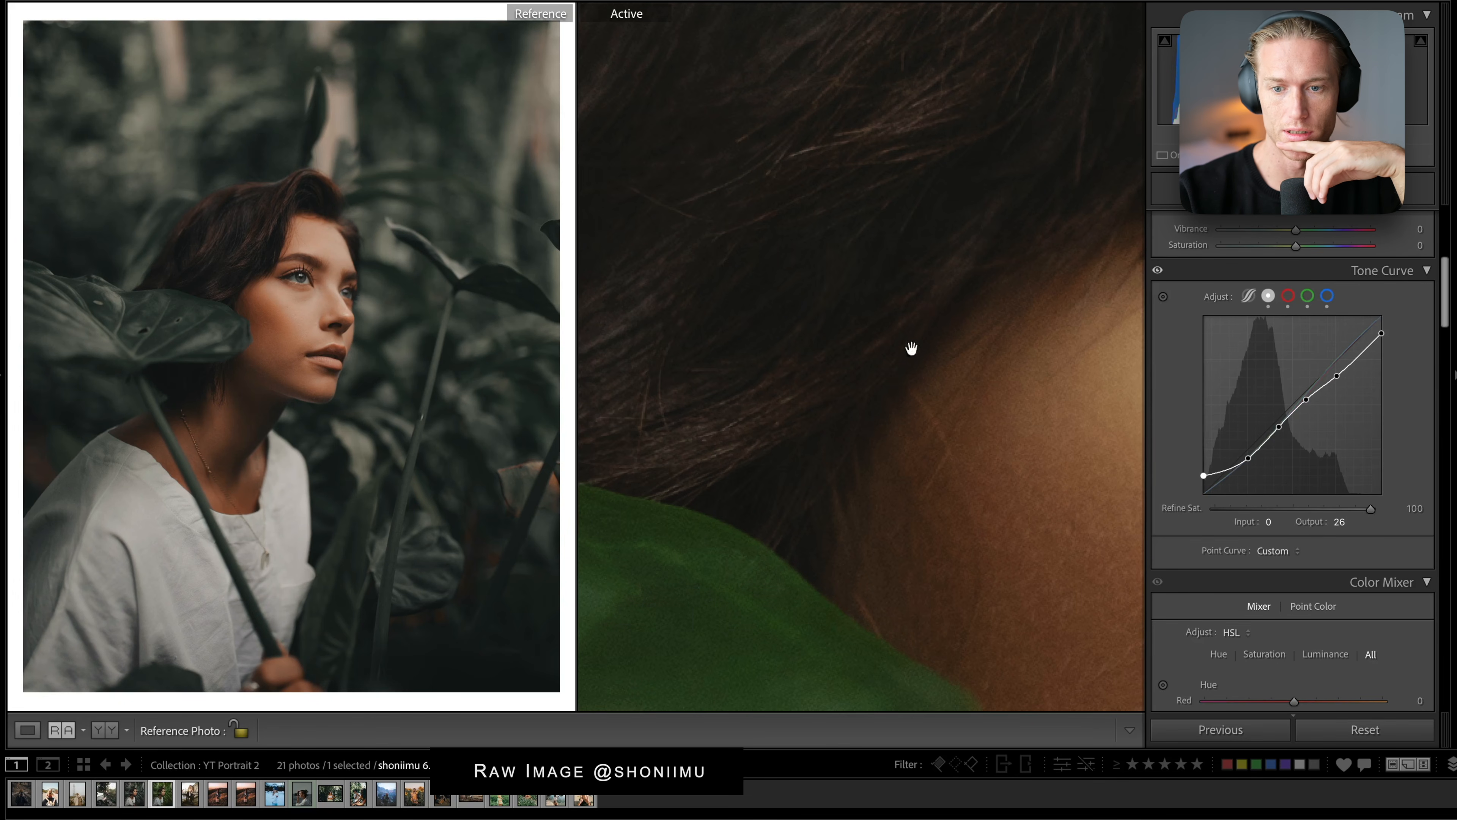
left_click(880, 348)
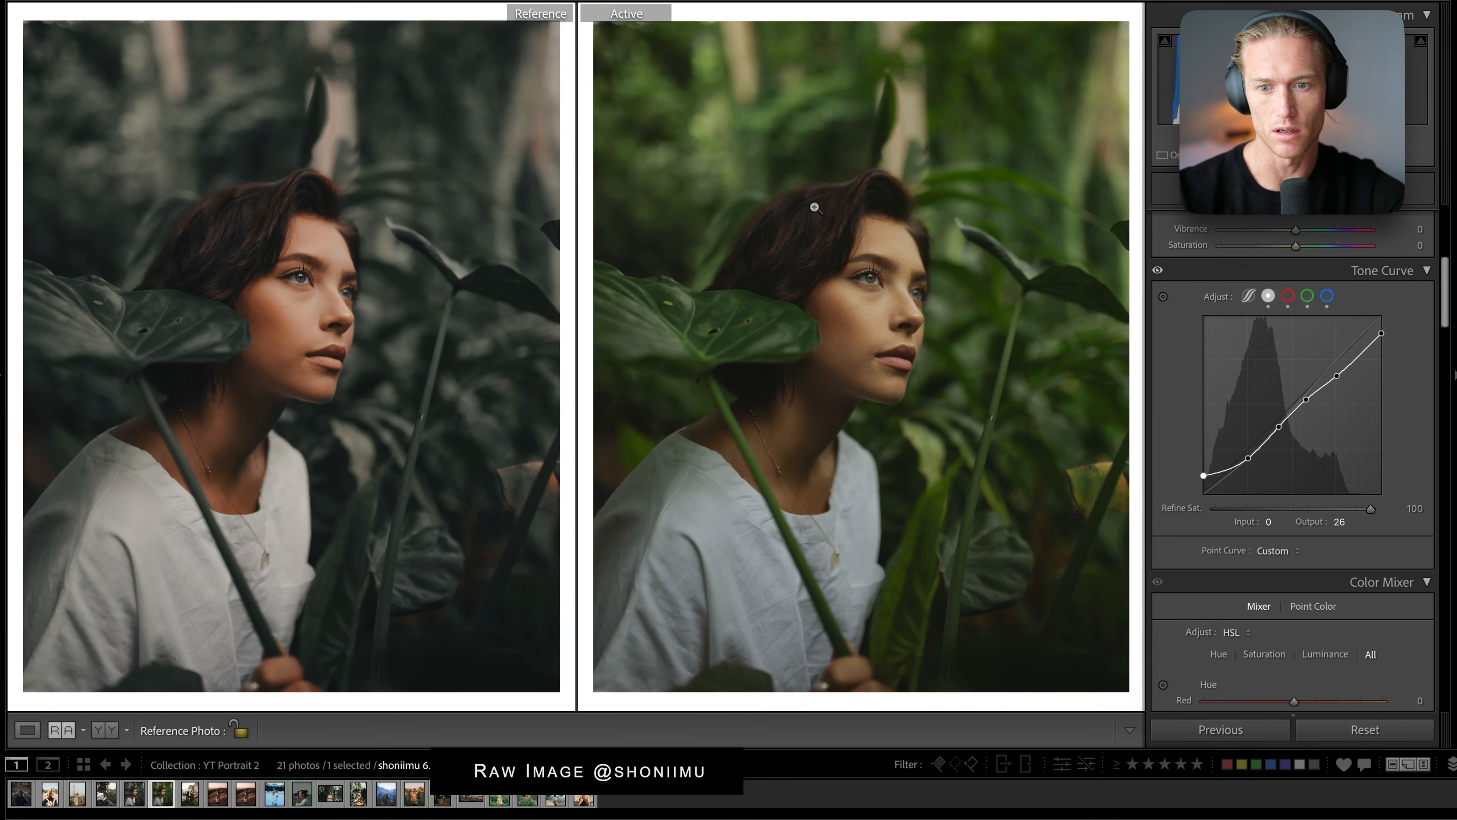
- Try resetting the RGB channel of the tone curve and undo back to the custom curve
right_click(1266, 344)
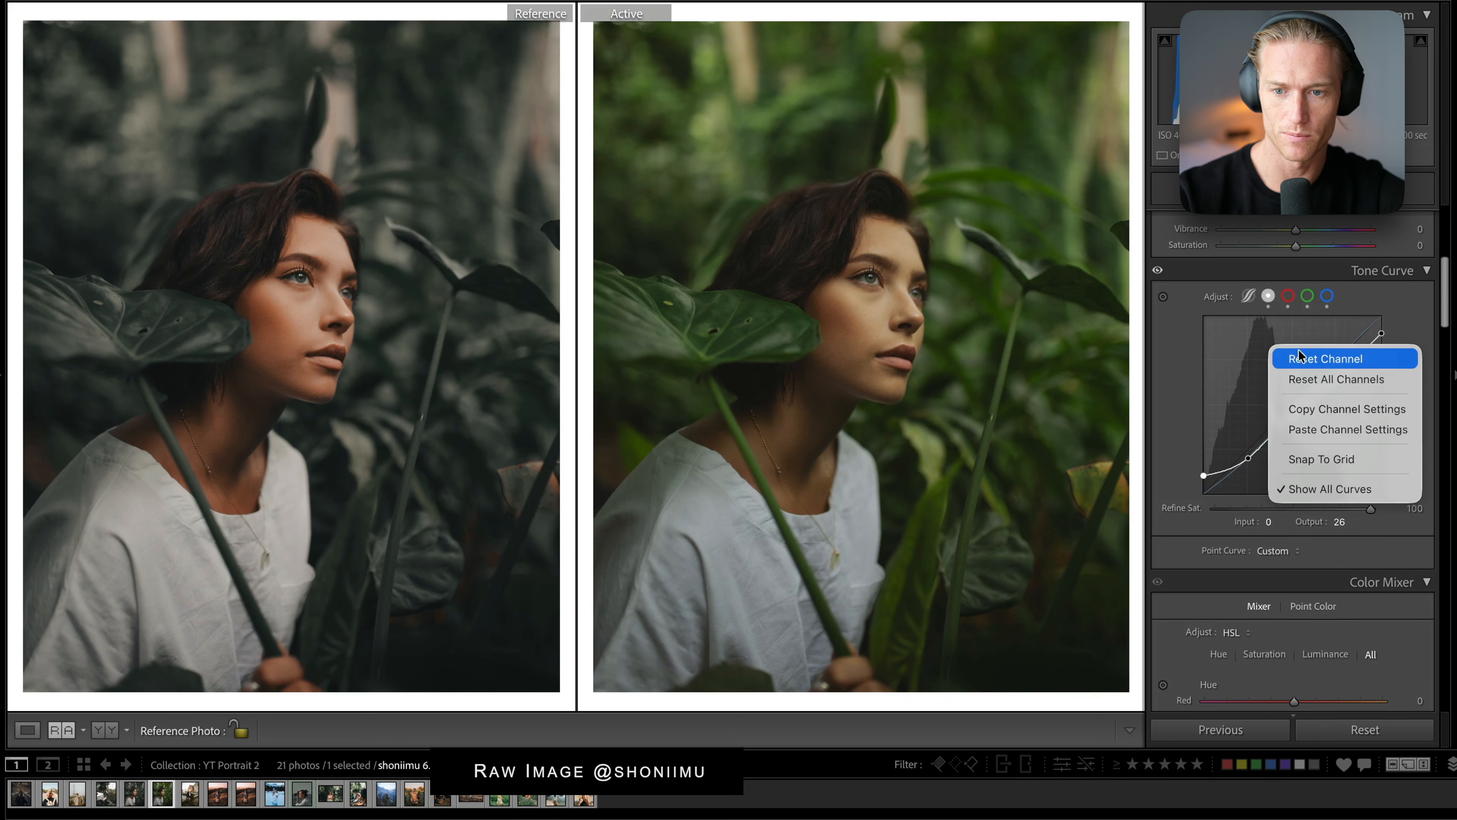
left_click(1335, 360)
key("ctrl+z")
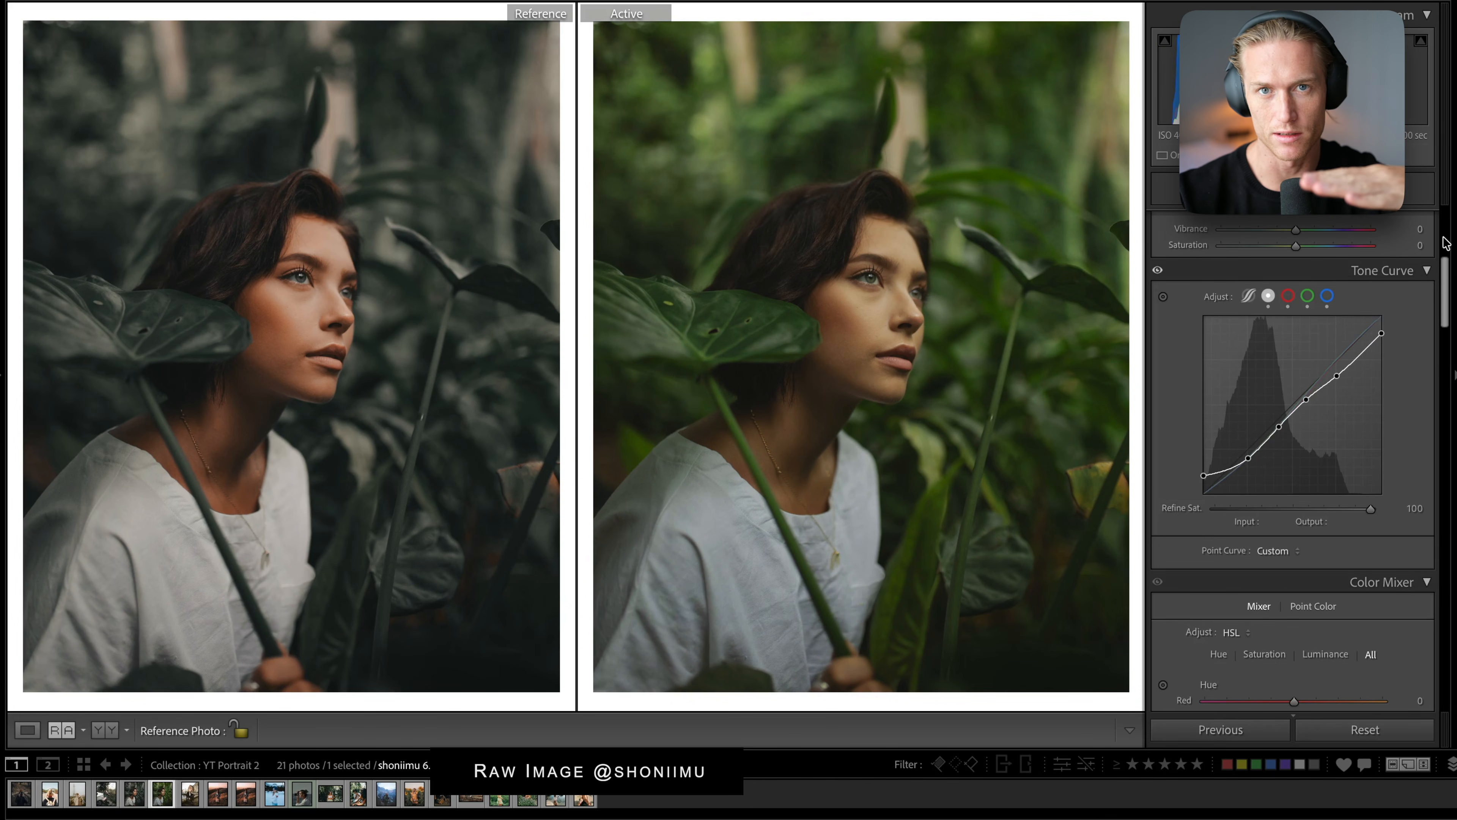
key("ctrl+z")
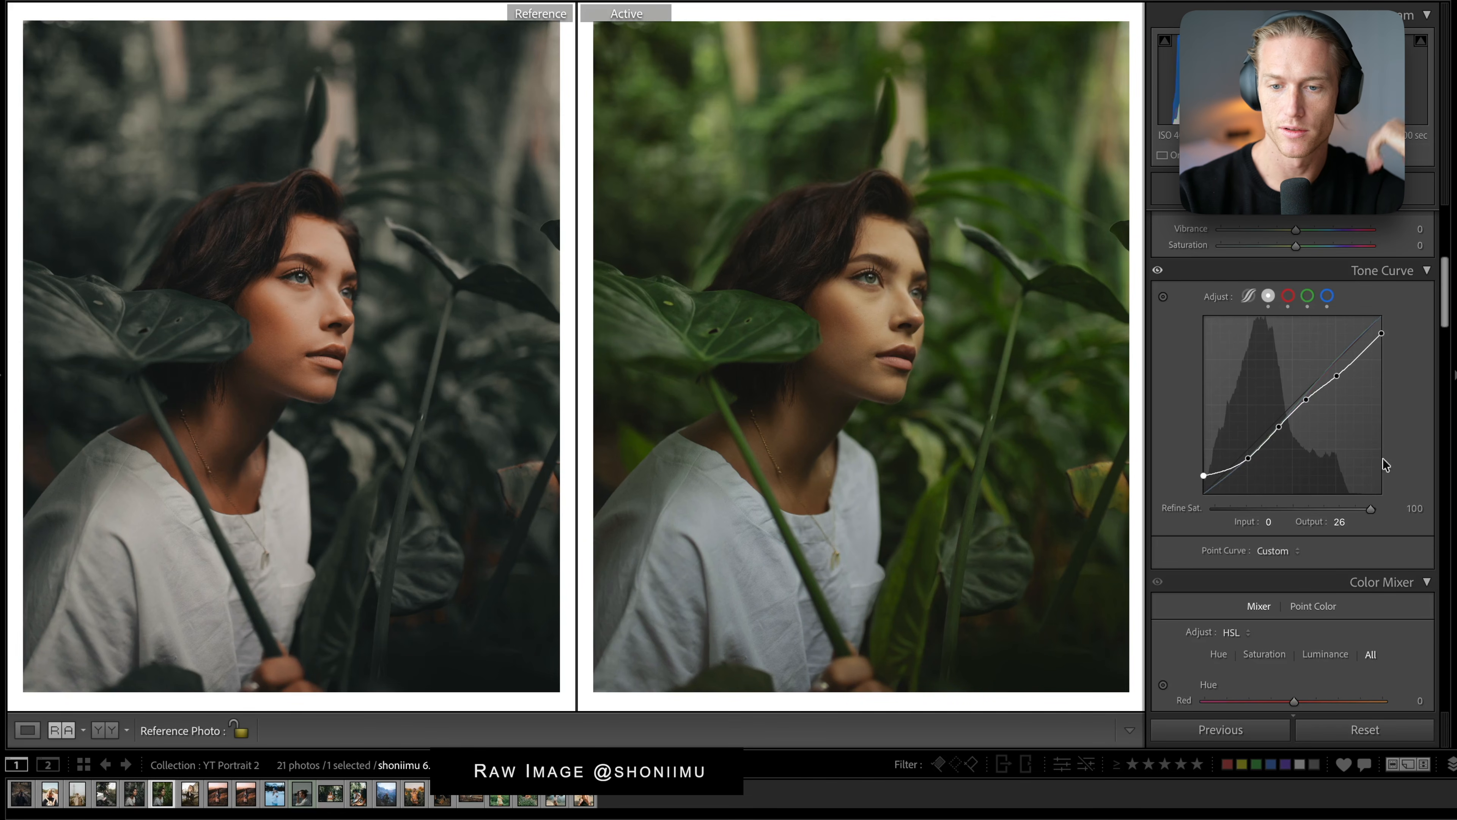
right_click(1290, 359)
left_click(1227, 363)
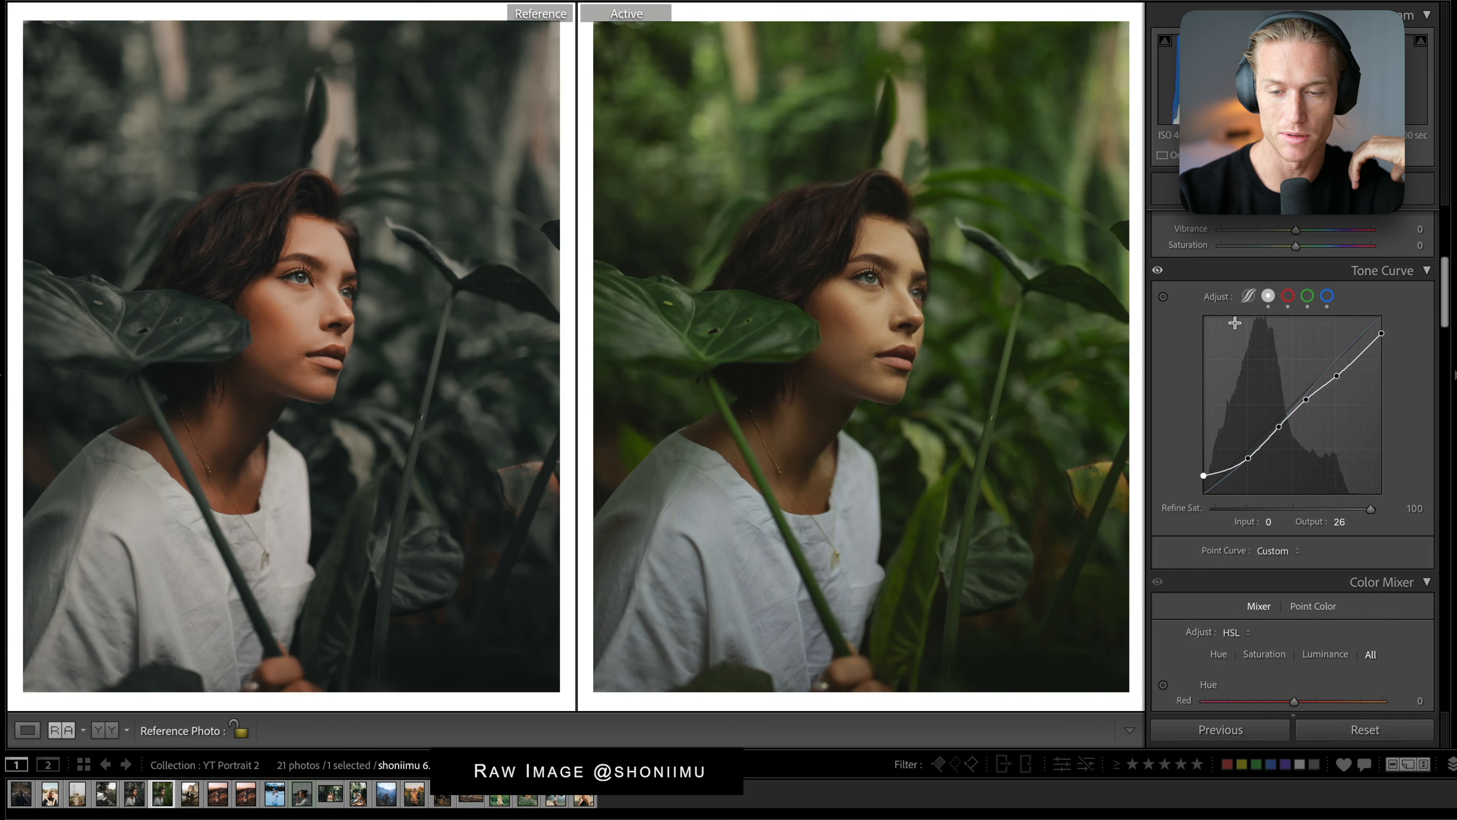
right_click(1252, 363)
key("Escape")
key("ctrl+z")
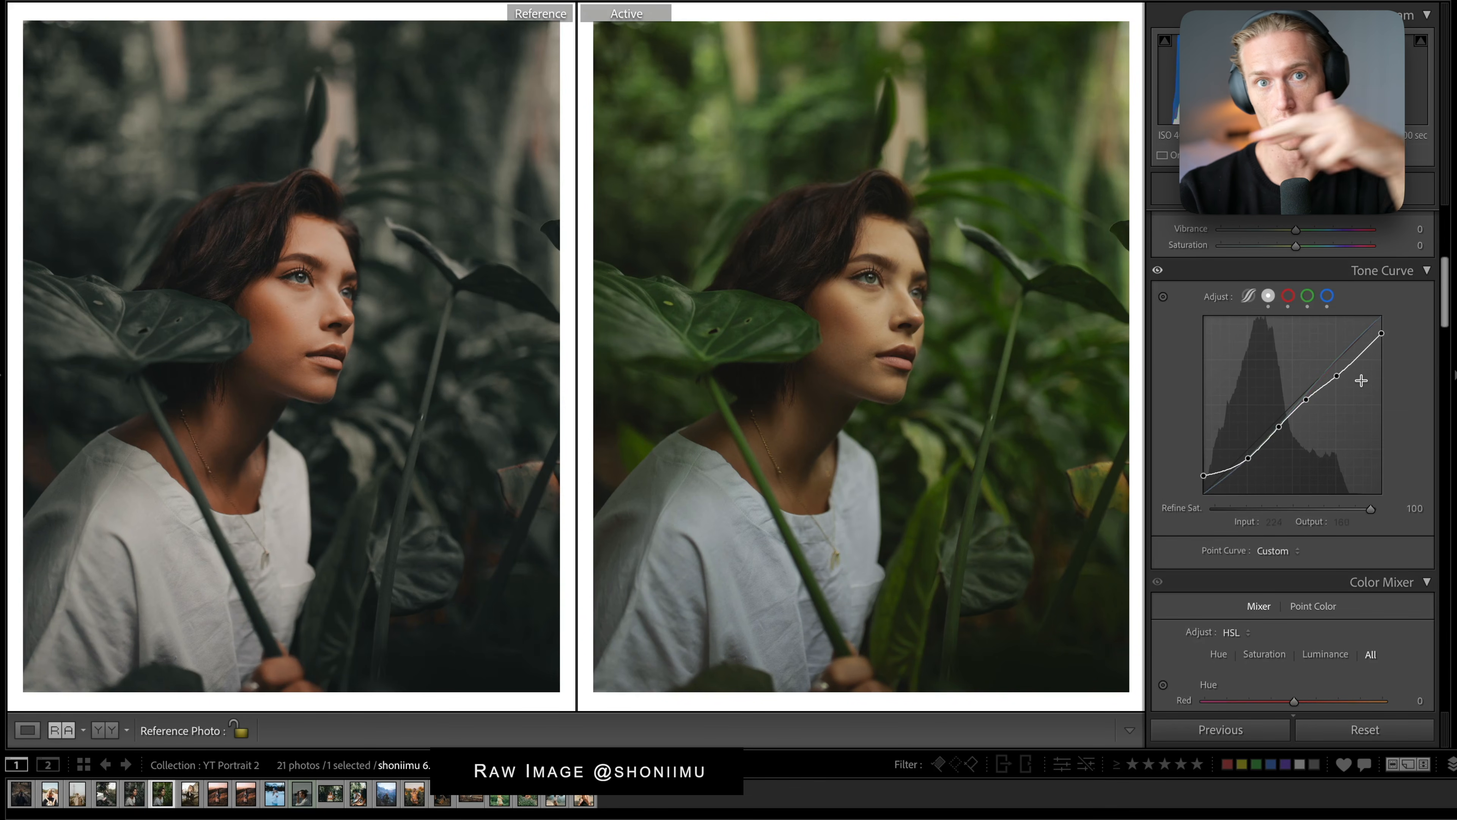
- Try lowering the highlight, midtone and white points of the RGB curve, and undo these changes
left_click(1336, 378)
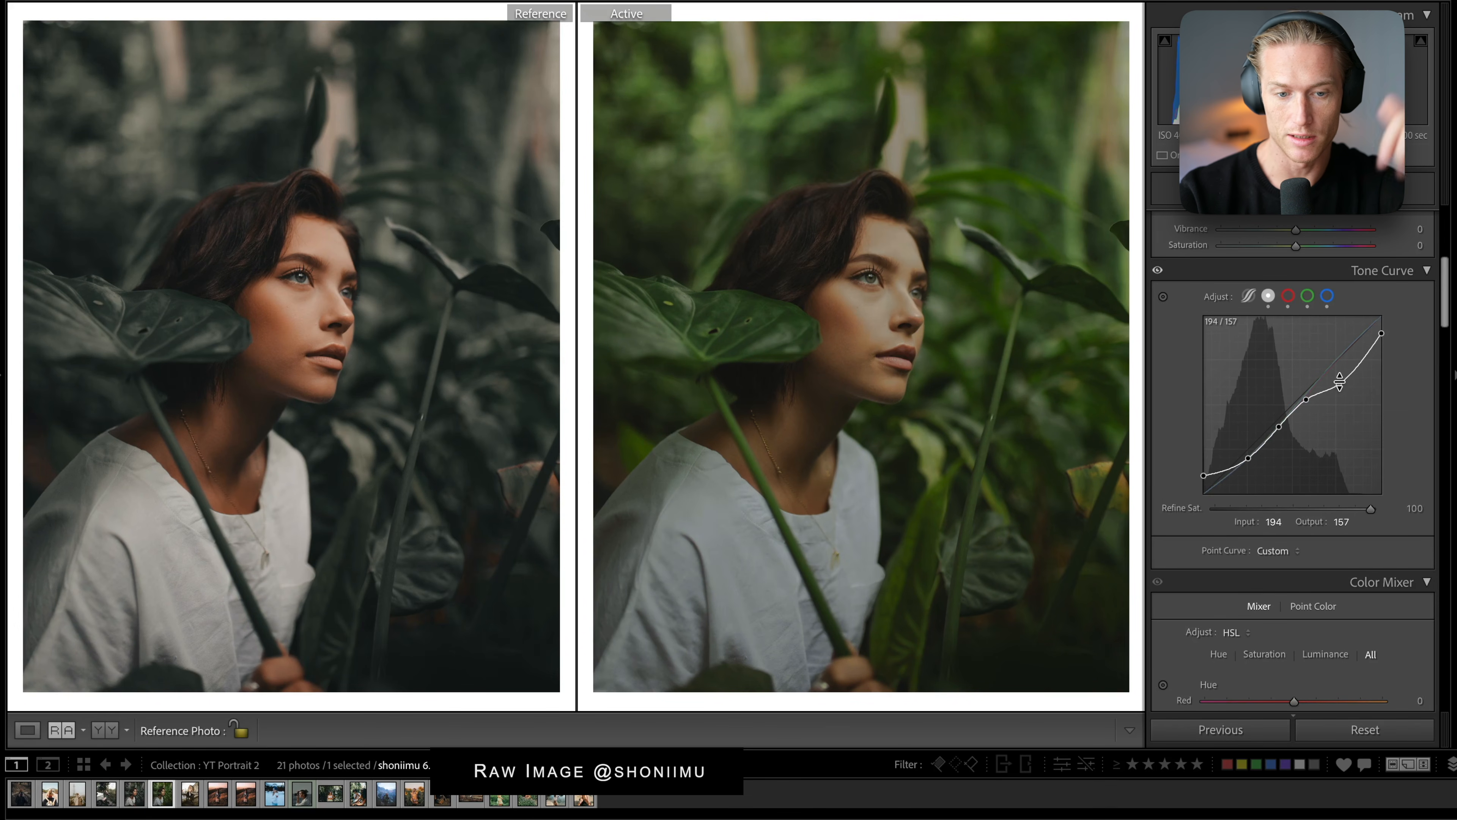
key("ctrl+z")
left_click_drag(1280, 424, 1349, 385)
left_click_drag(1375, 330, 1382, 355)
key("ctrl+z")
key("ctrl+z")
key("ctrl+z")
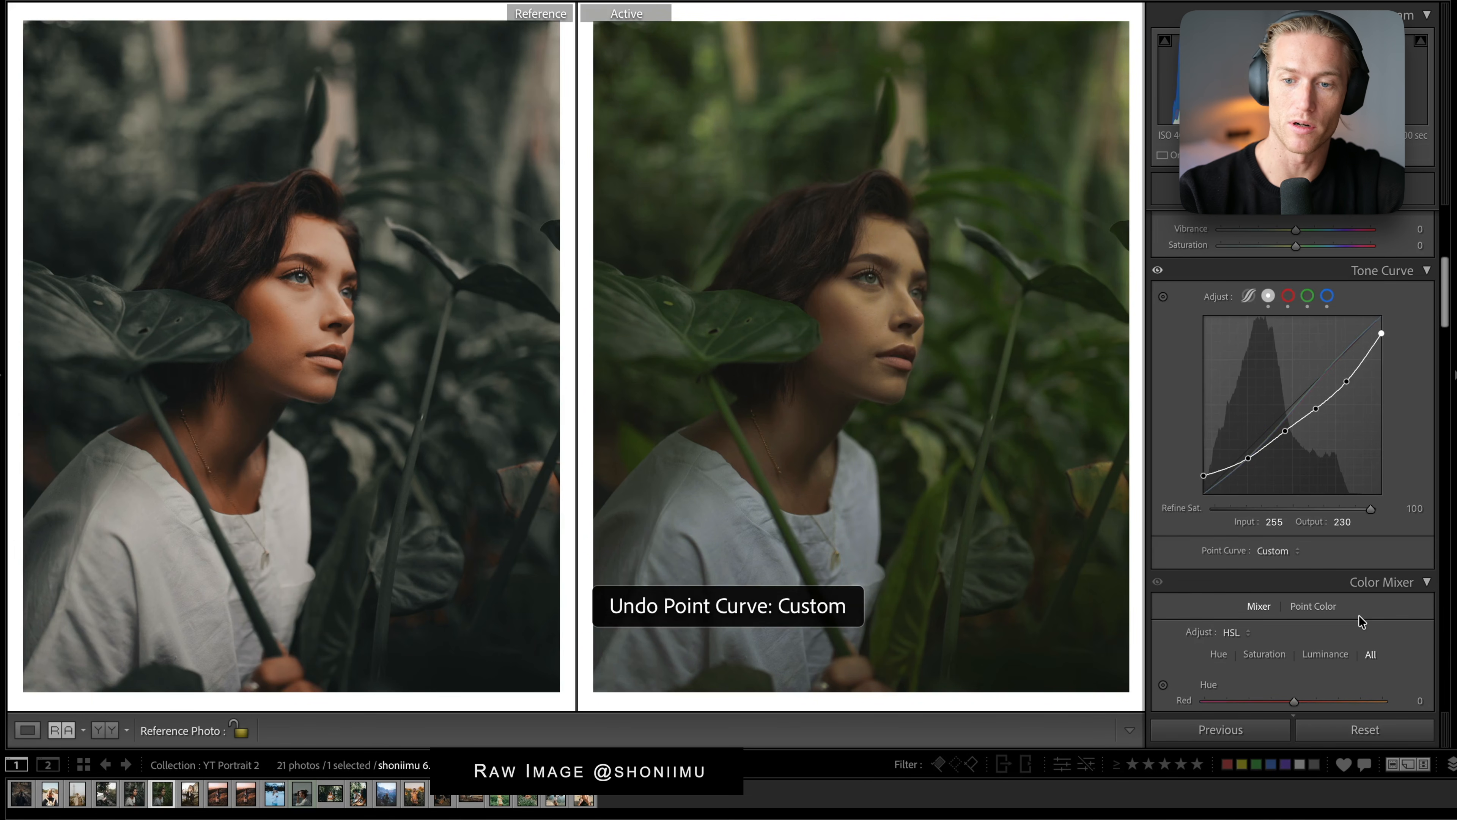
key("ctrl+z")
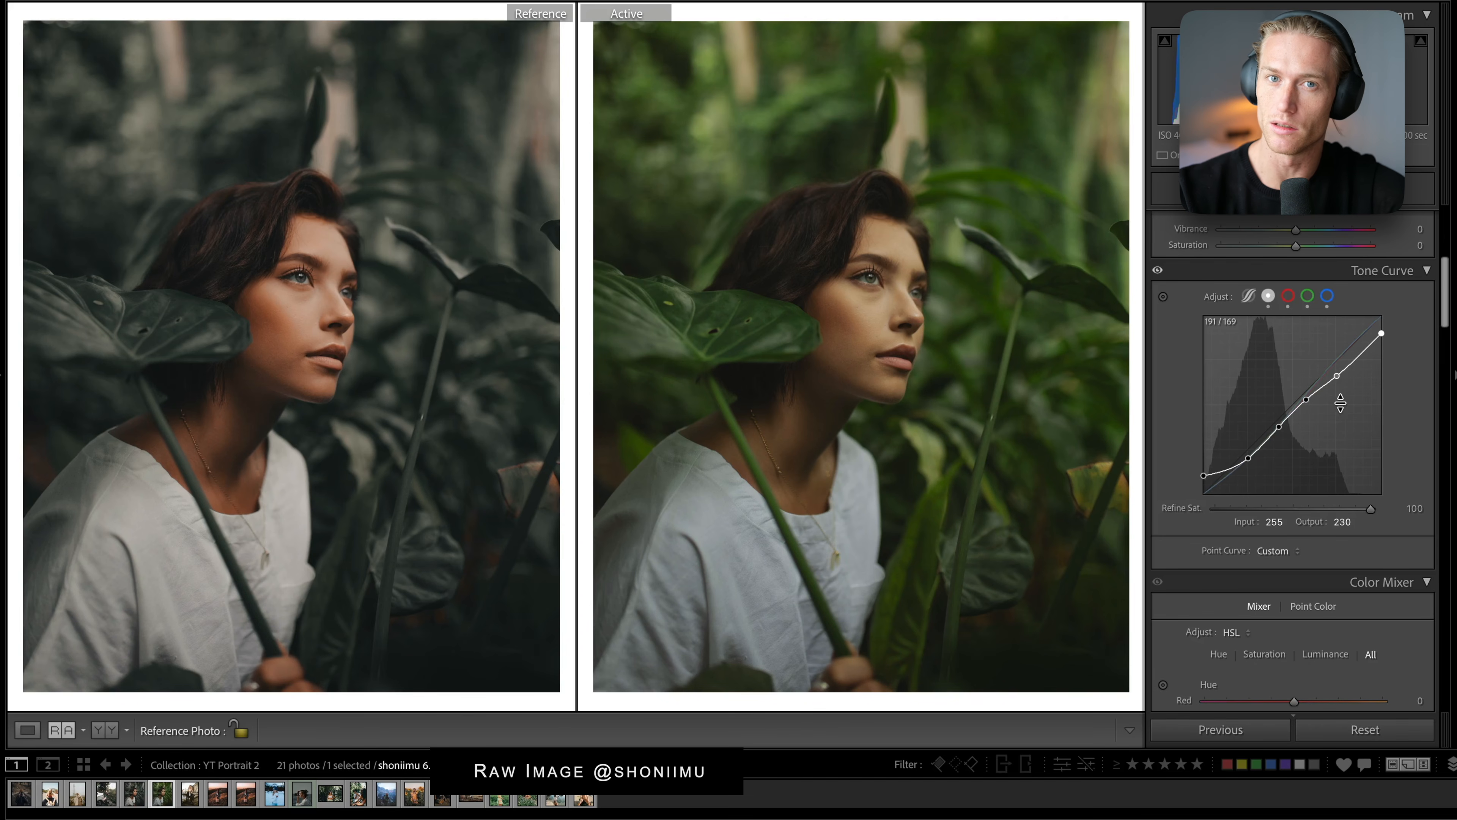
- Set Whites to −34, Highlights to +40 and Shadows to +100 in the basic tone adjustments
scroll(1375, 456, "up", 3)
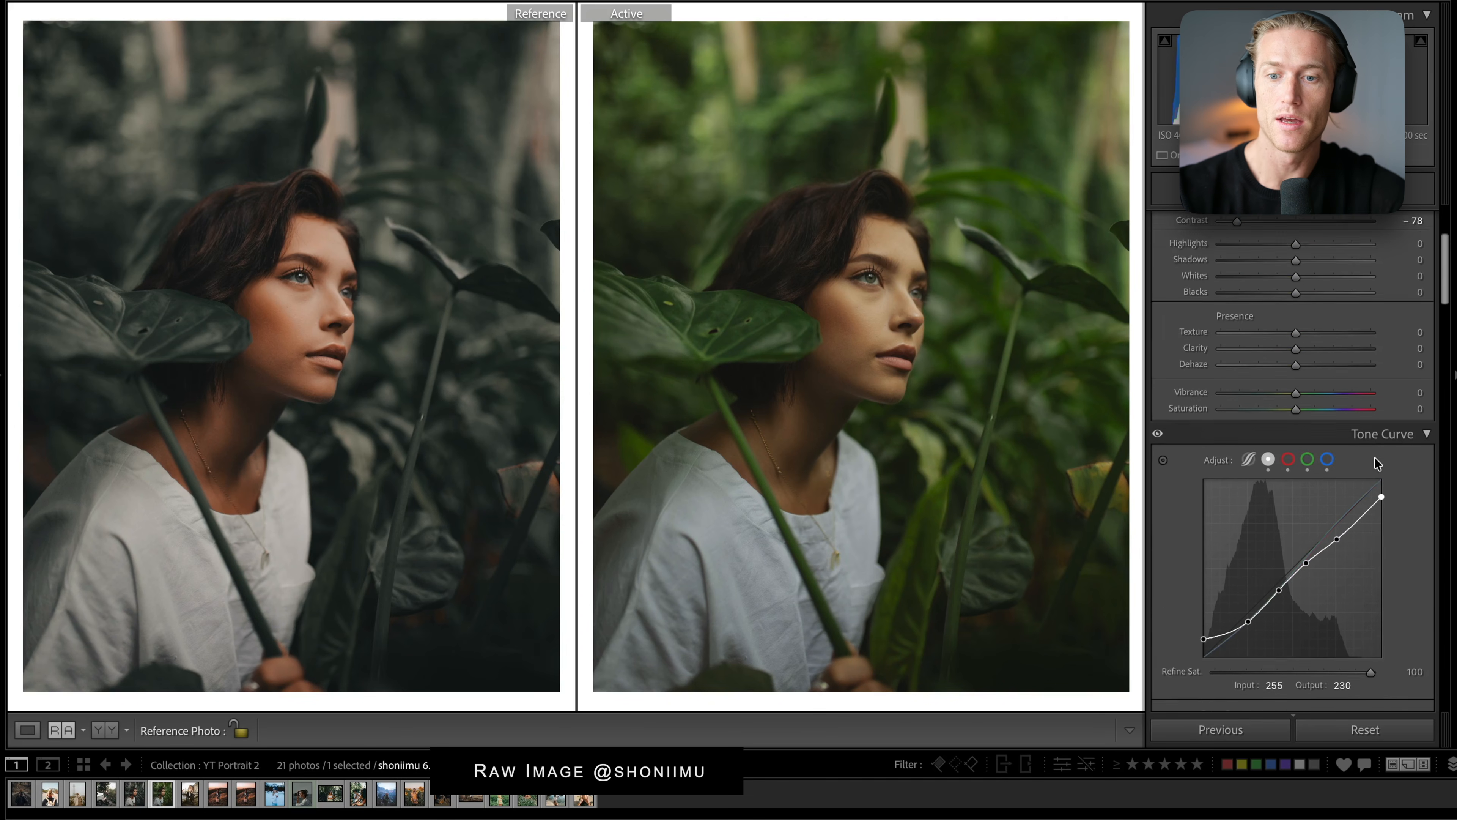
left_click_drag(1296, 286, 1258, 287)
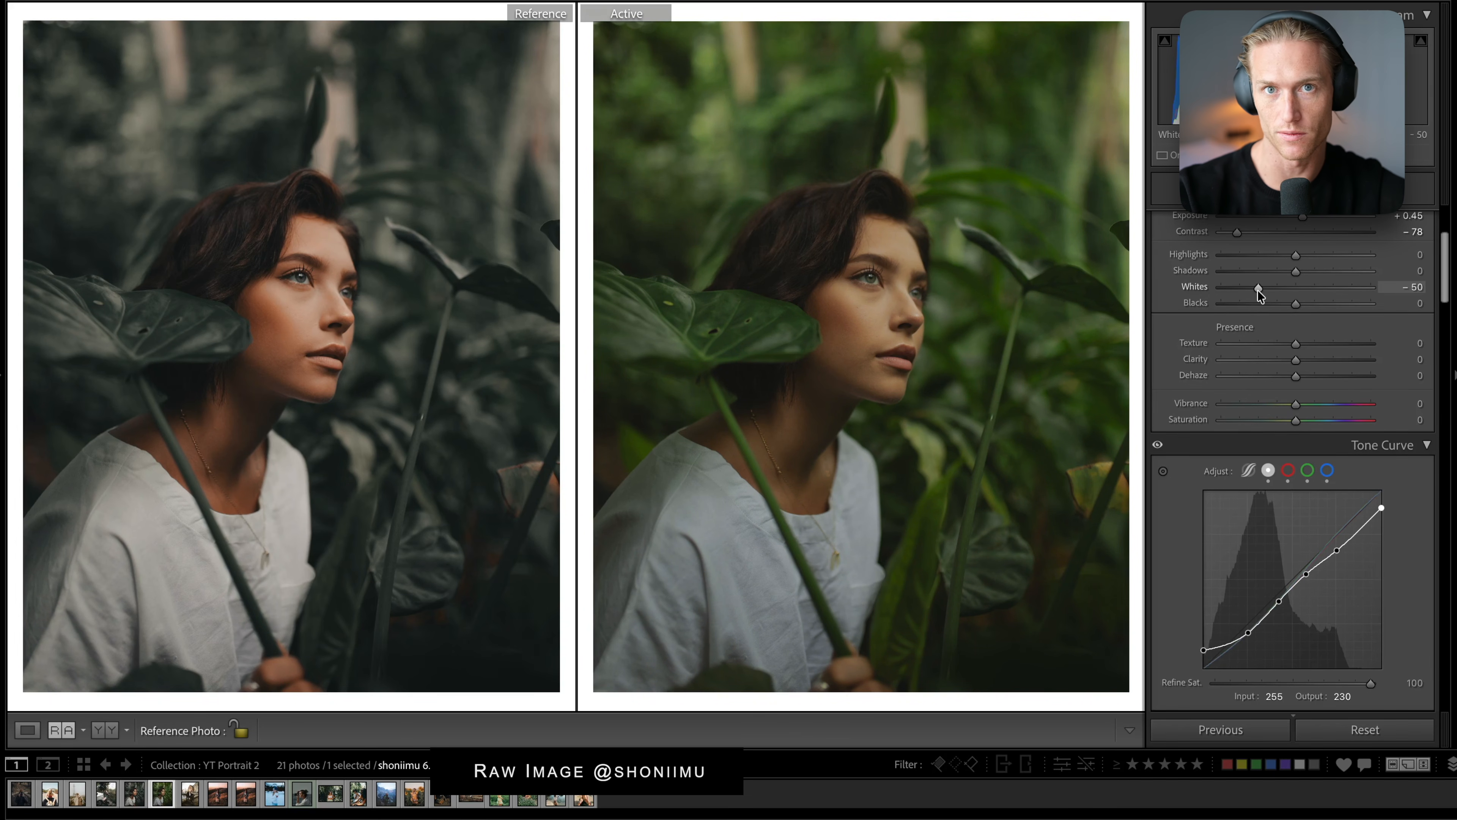
left_click_drag(1259, 289, 1377, 268)
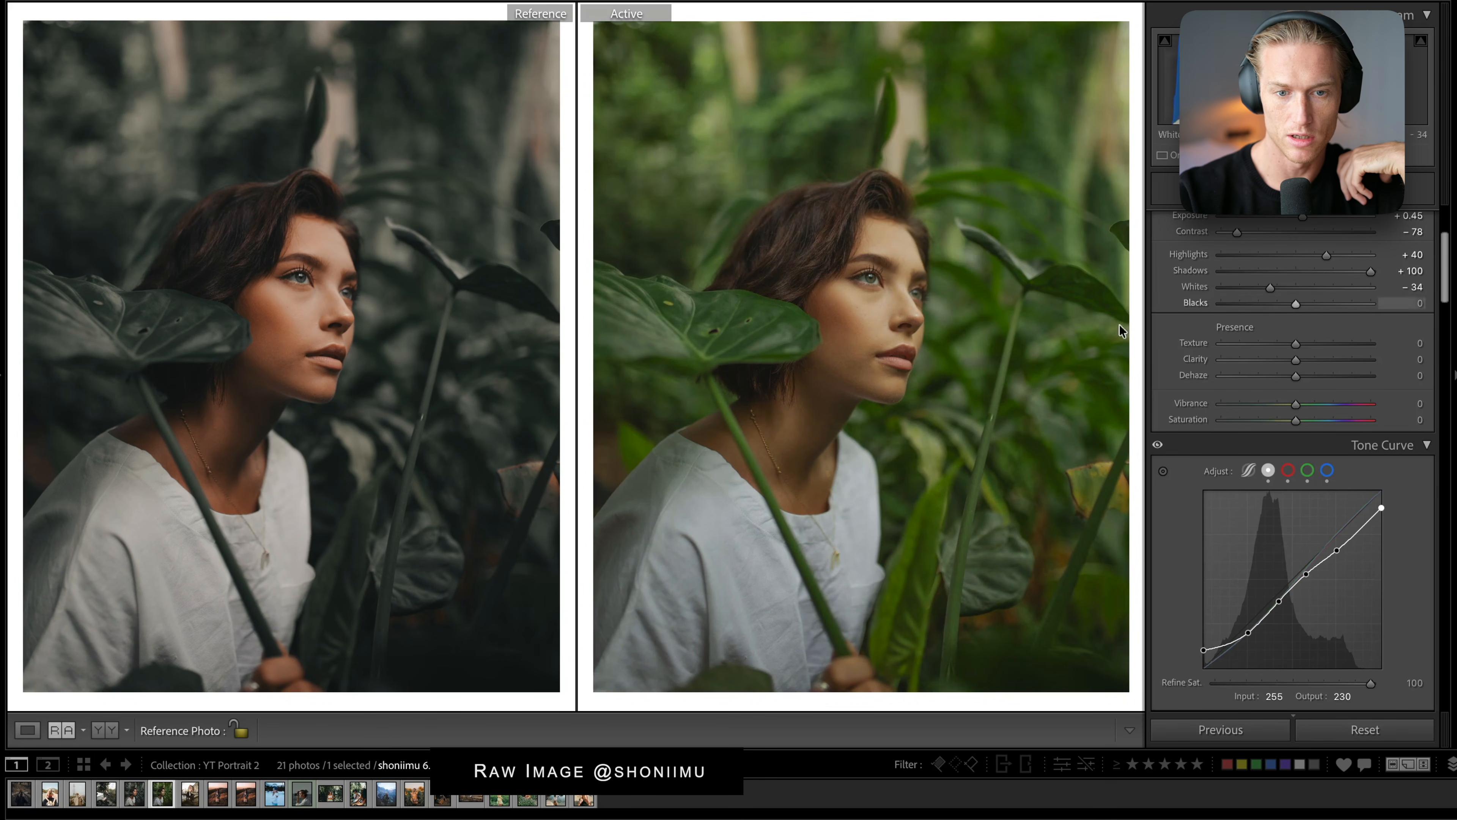
- Set Shadows to +32 while checking the dark hair beneath the leaf up close
left_click(755, 376)
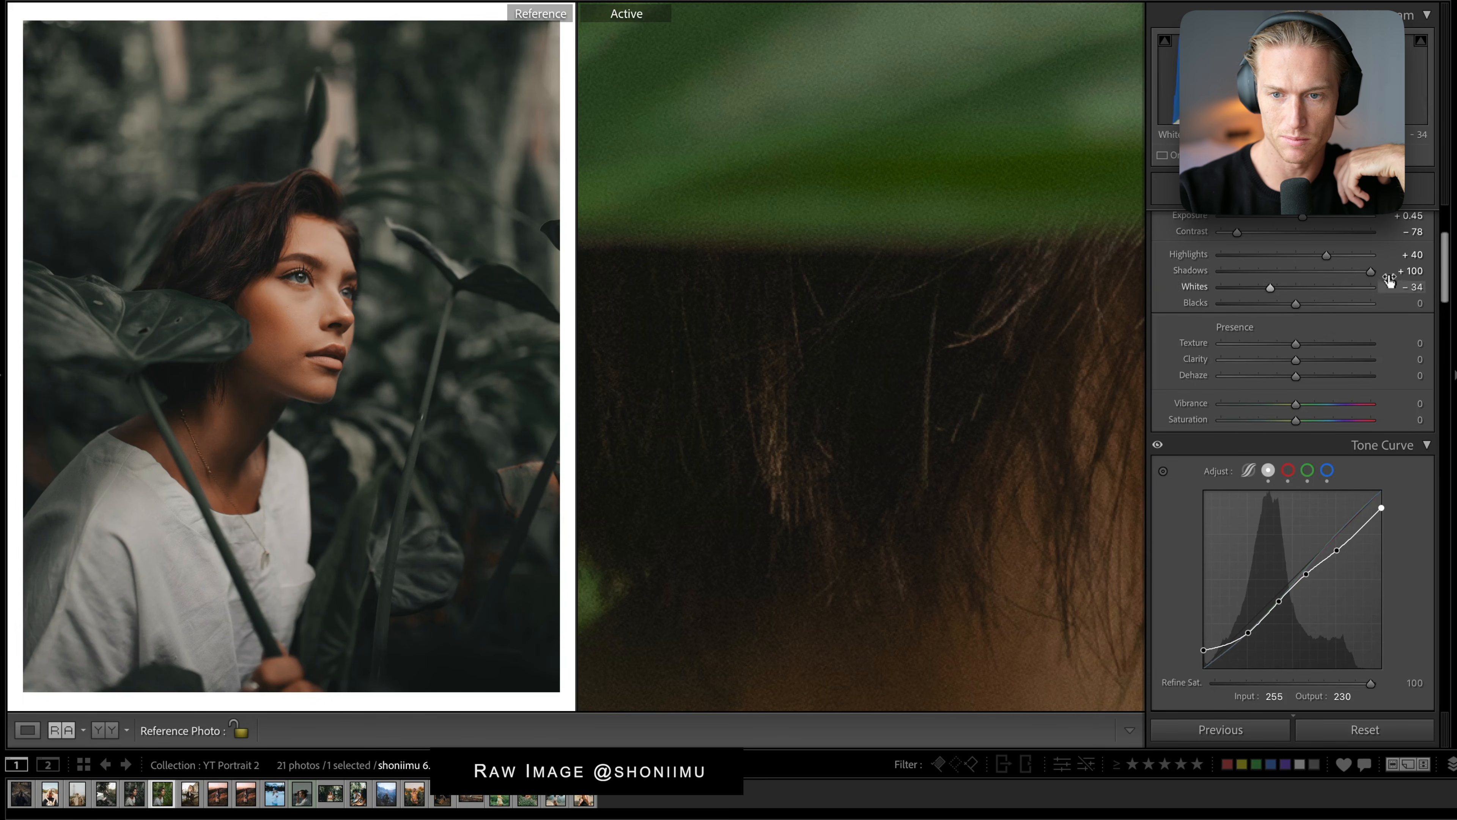
left_click_drag(1301, 277, 1318, 278)
left_click(885, 297)
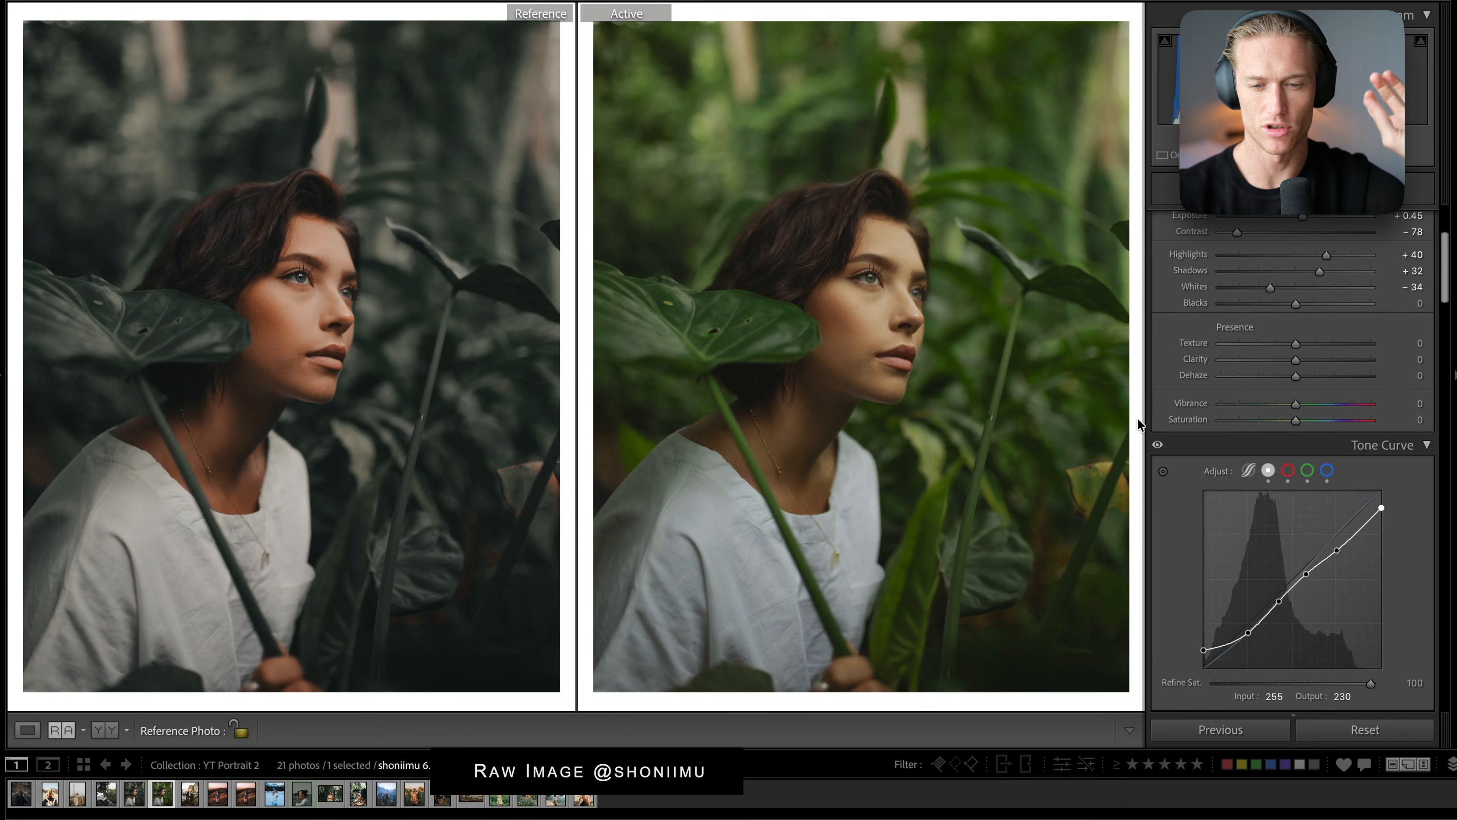
- Review the tone curve's individual red, green and blue channel curves
scroll(1266, 463, "down", 5)
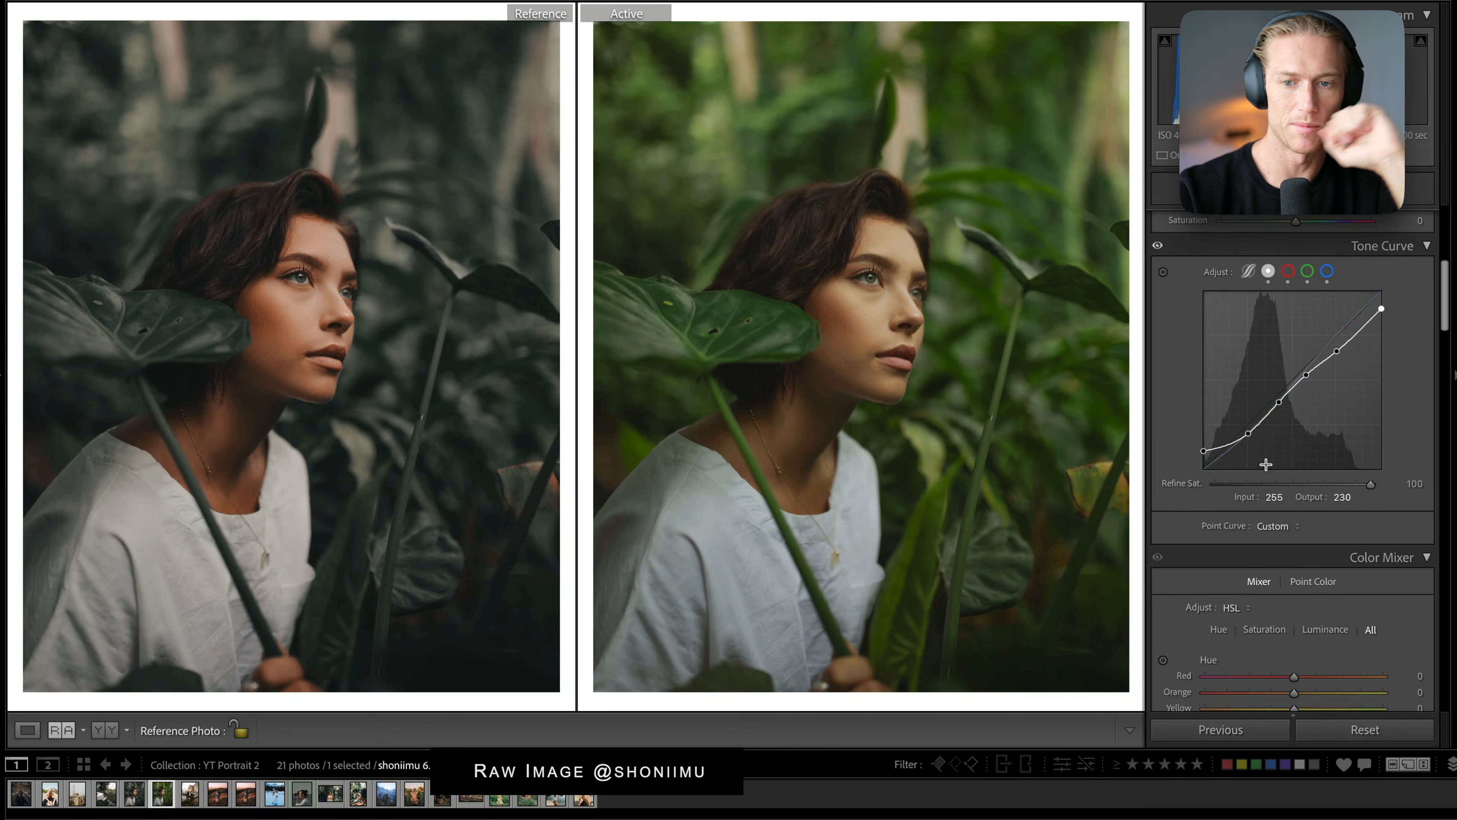
left_click(1288, 271)
left_click(1309, 271)
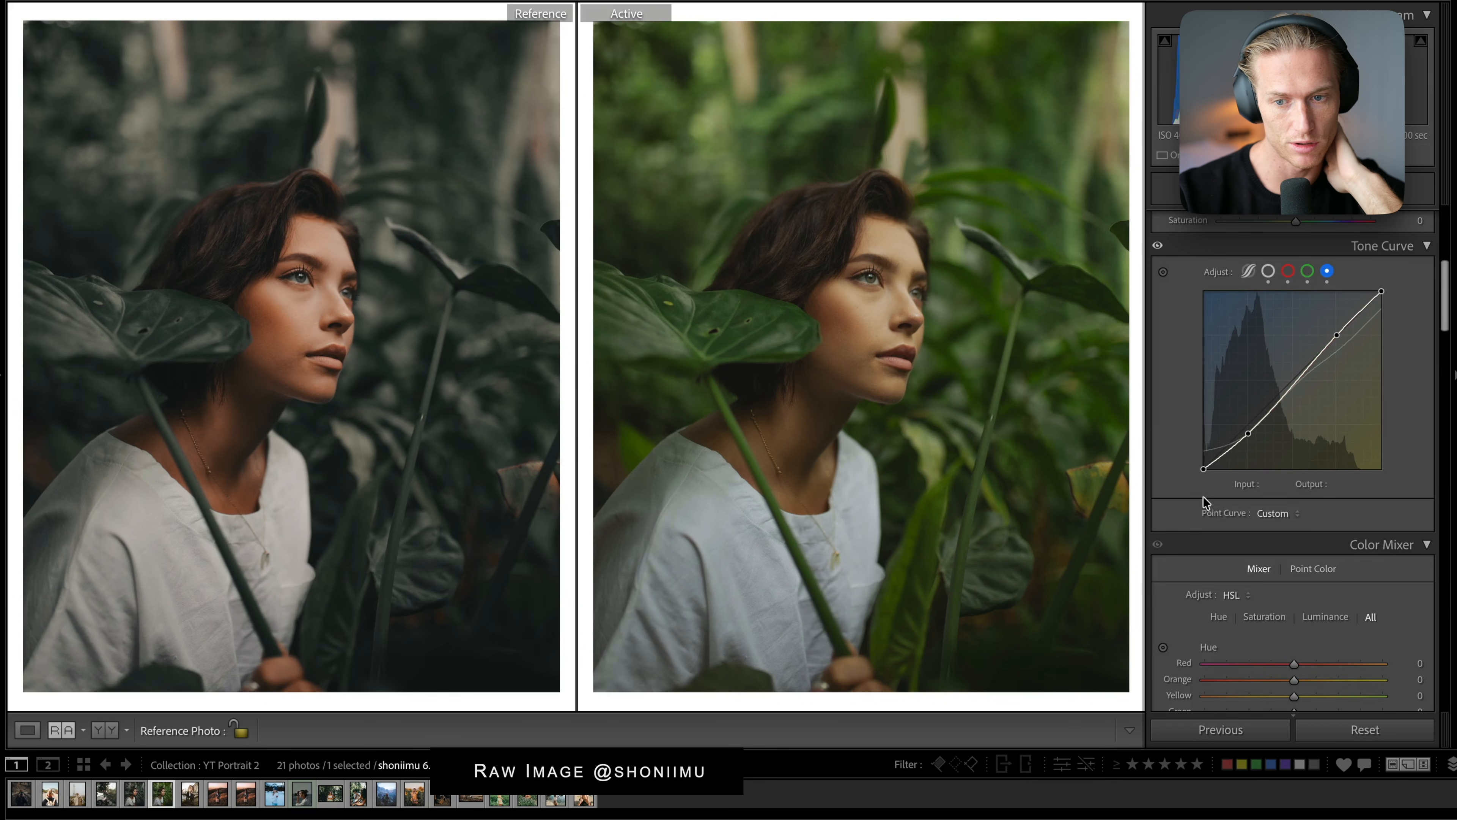
left_click(1307, 272)
- Try lowering the highlight point of the red channel curve to input 199, output 177, and undo the change
left_click(1288, 271)
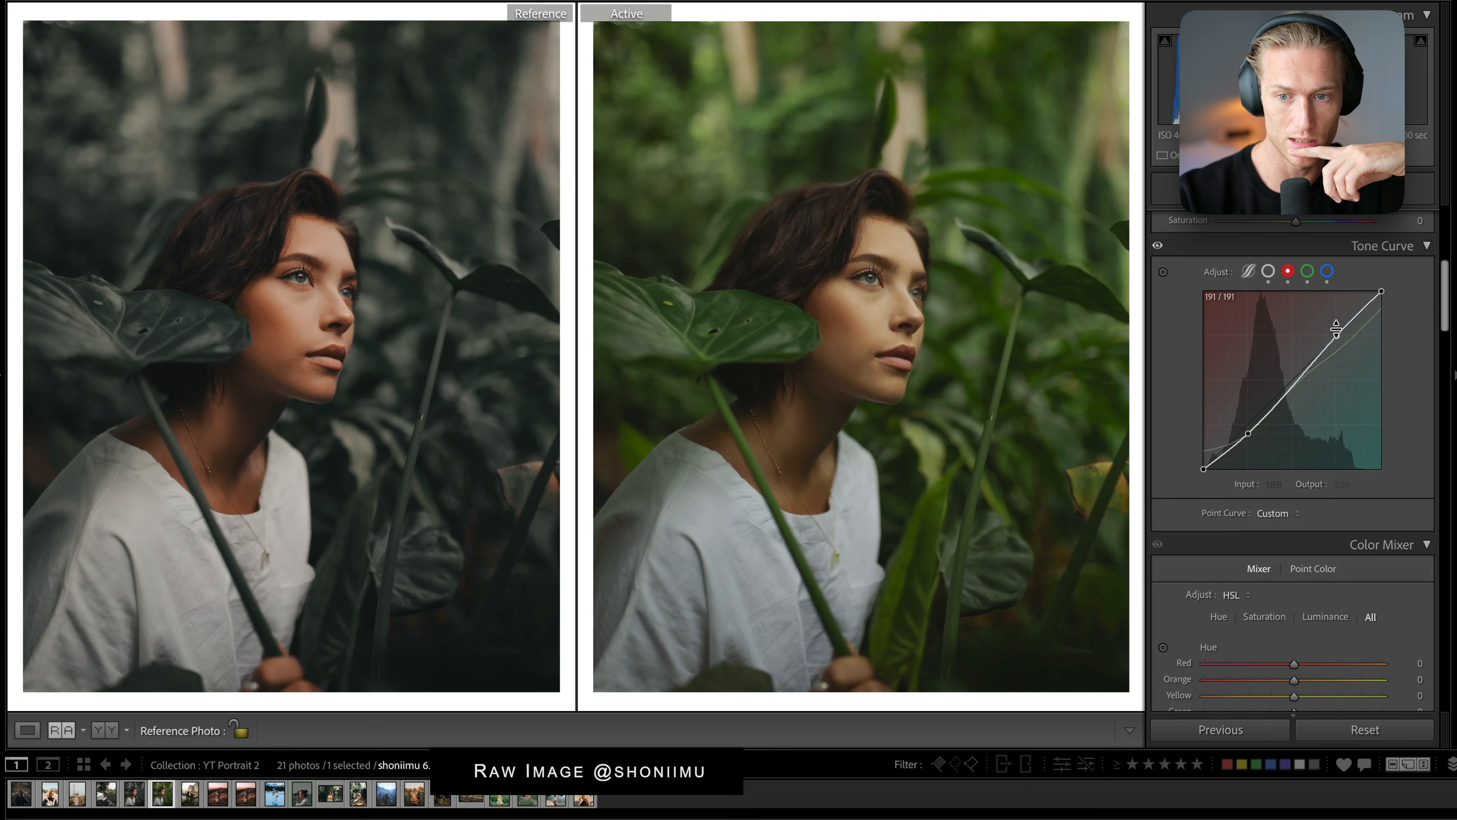
key("ctrl+z")
left_click_drag(1337, 339, 1340, 348)
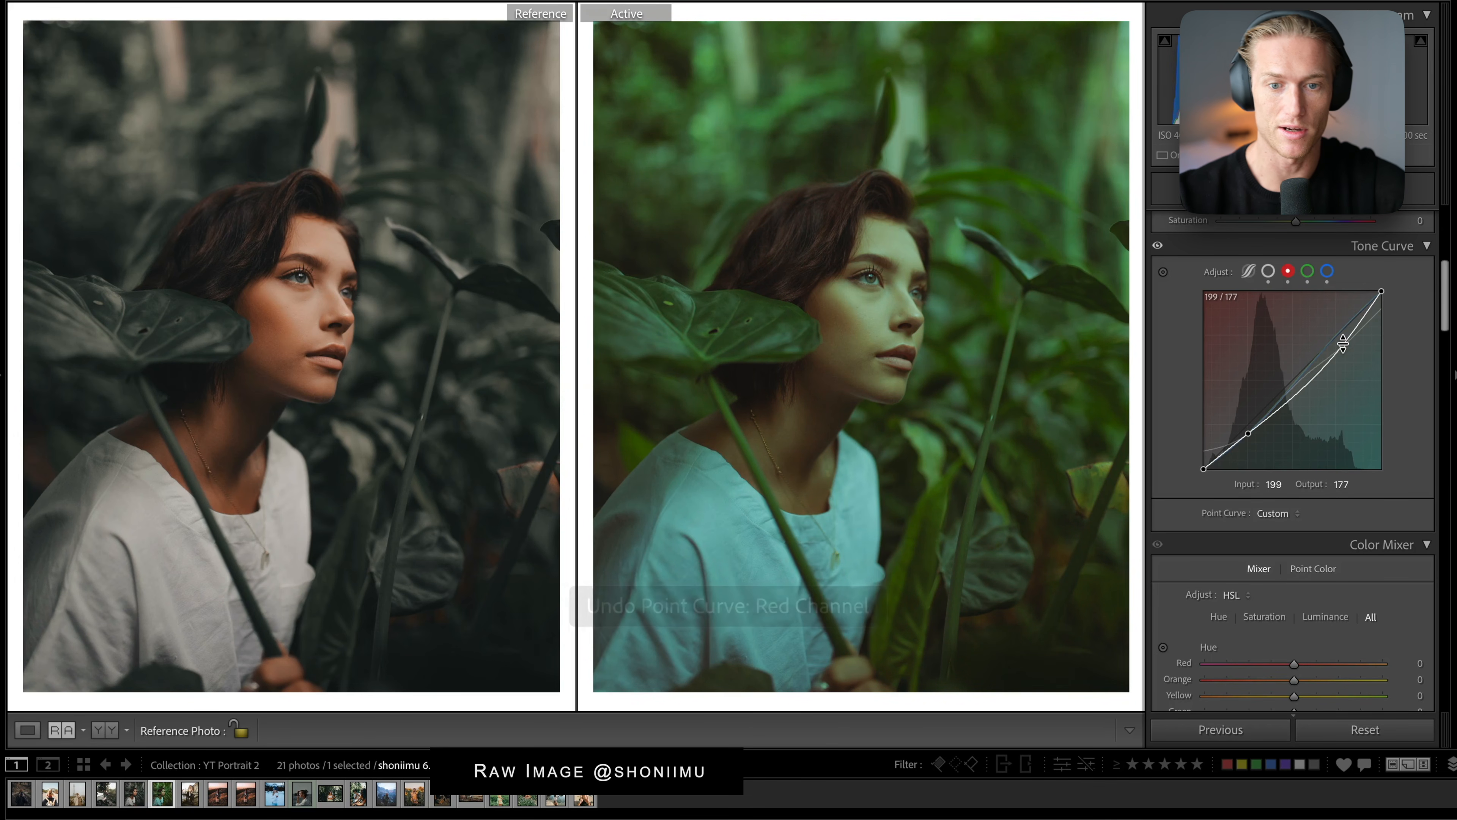
key("ctrl+z")
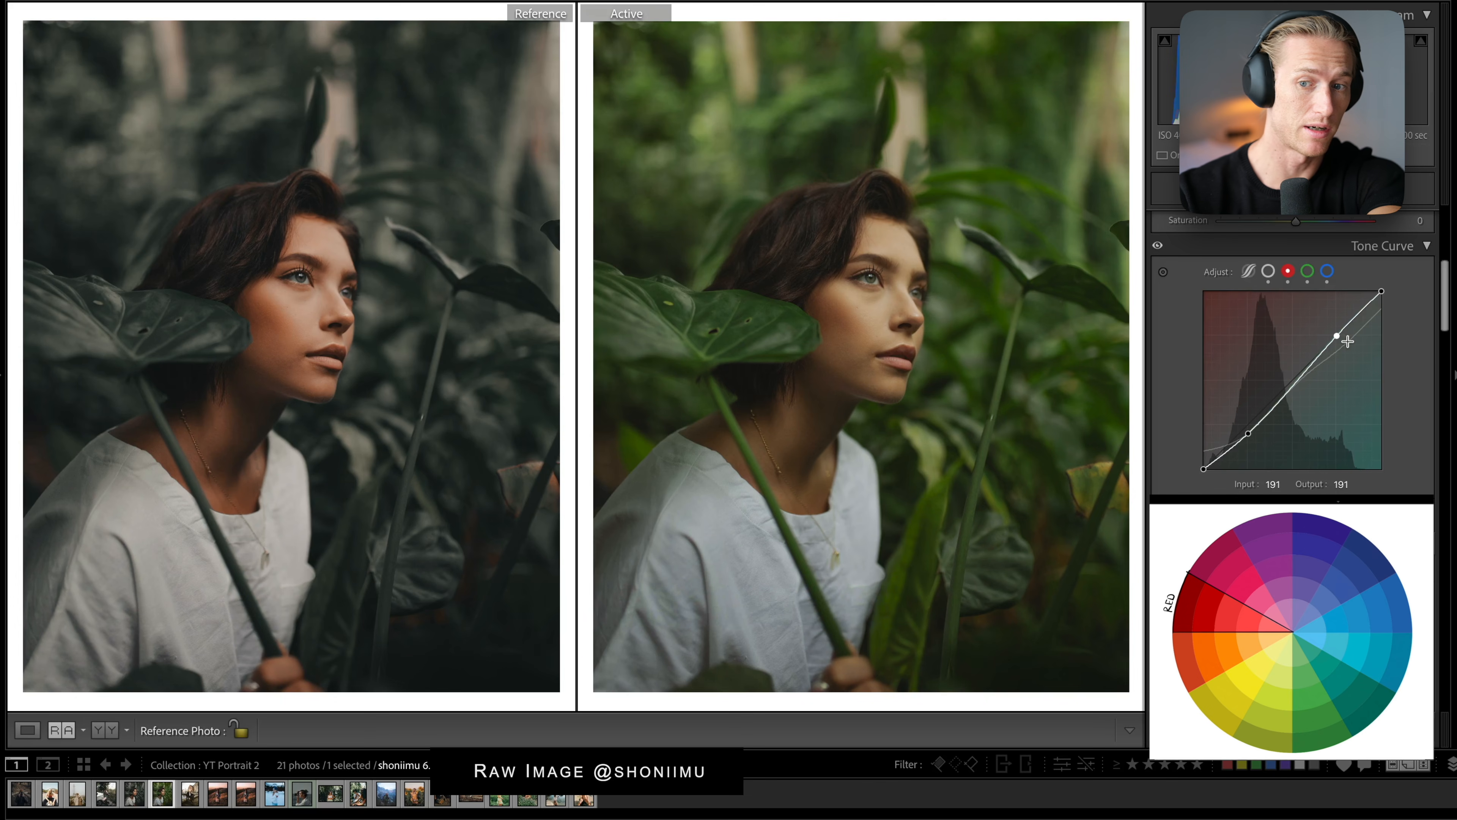
- Compare the green, blue and red channel curves of the tone curve
left_click(1307, 271)
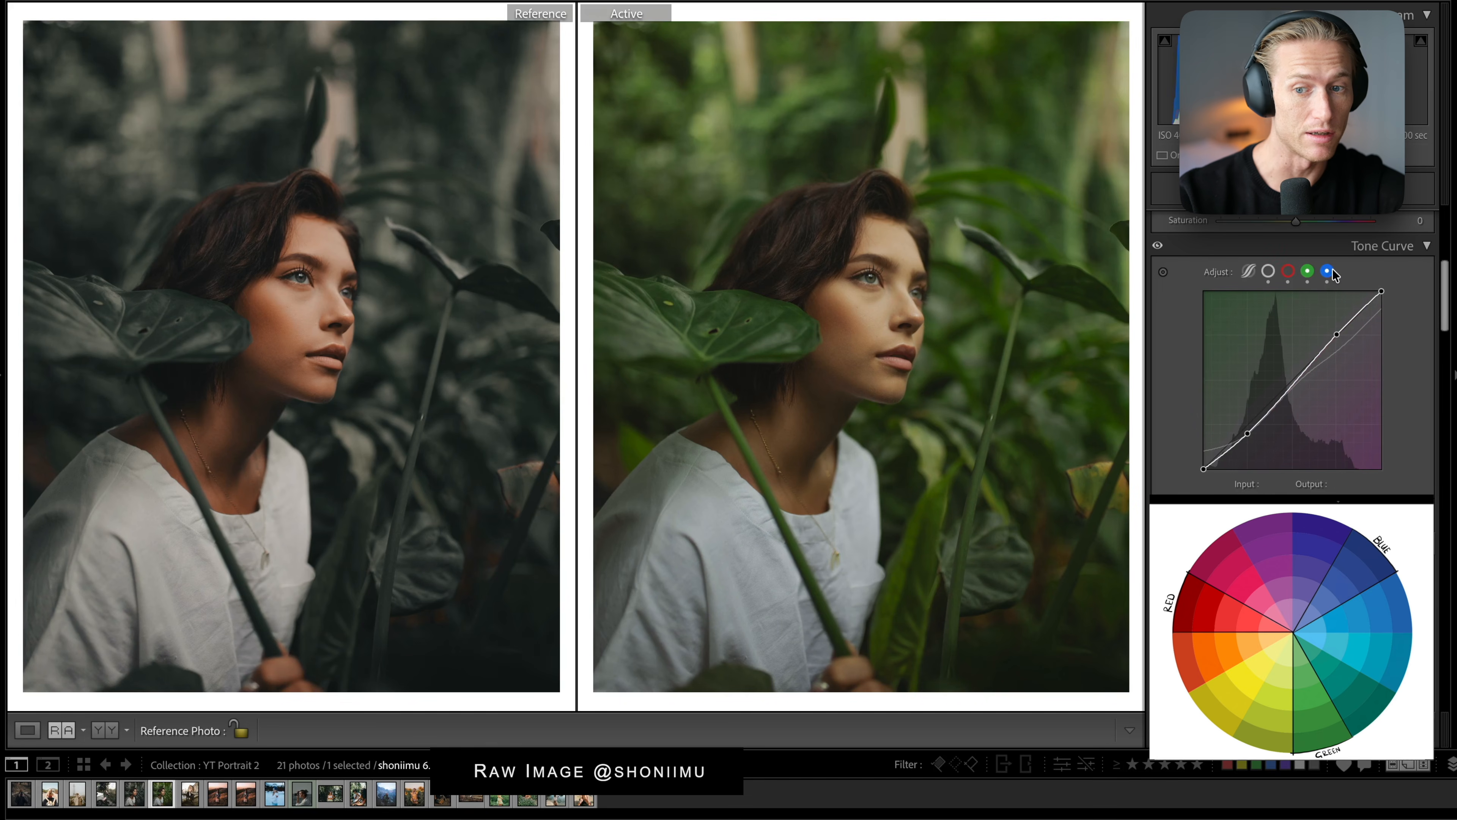
left_click(1327, 271)
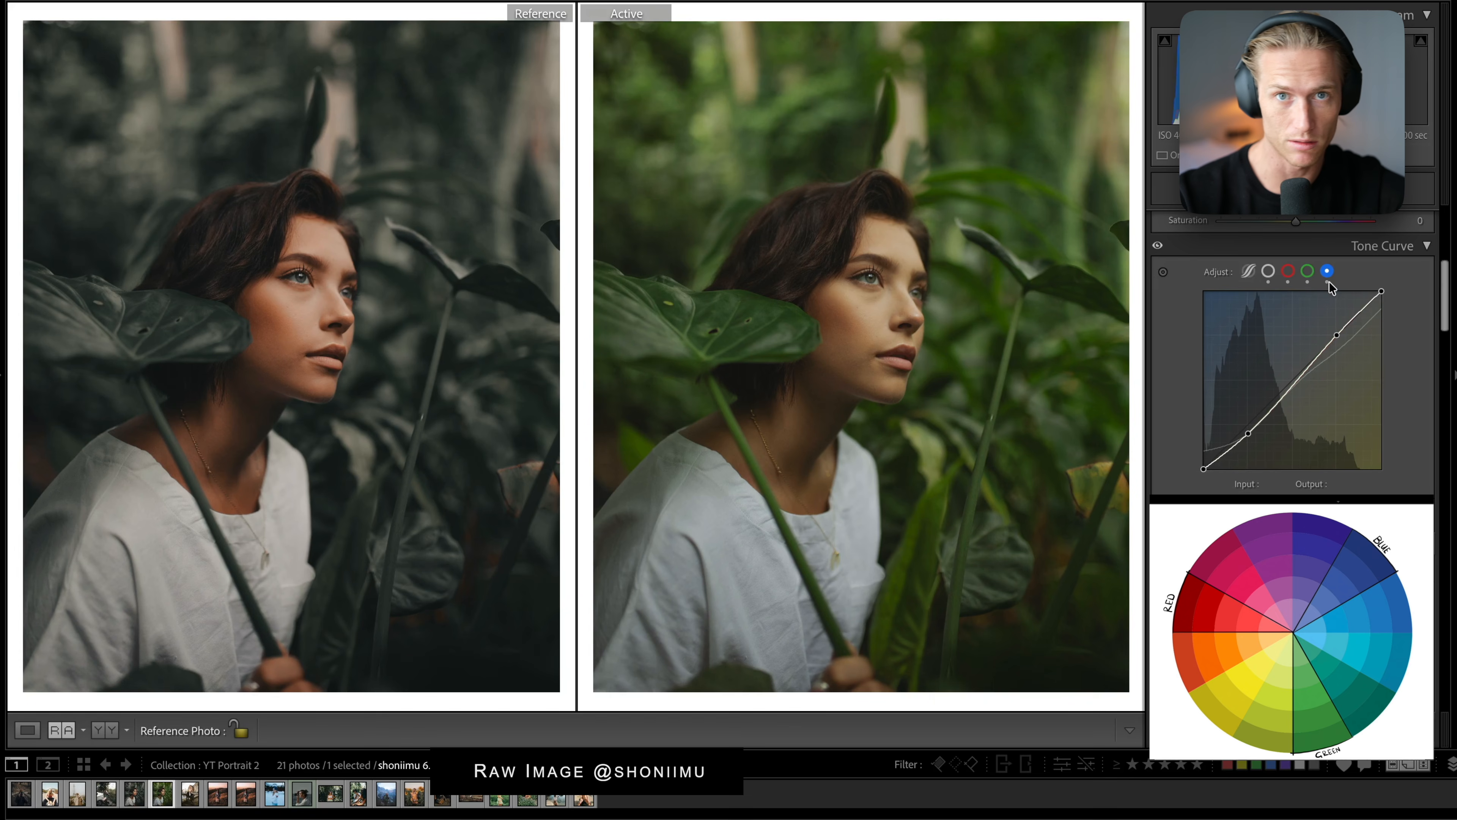
left_click(1288, 271)
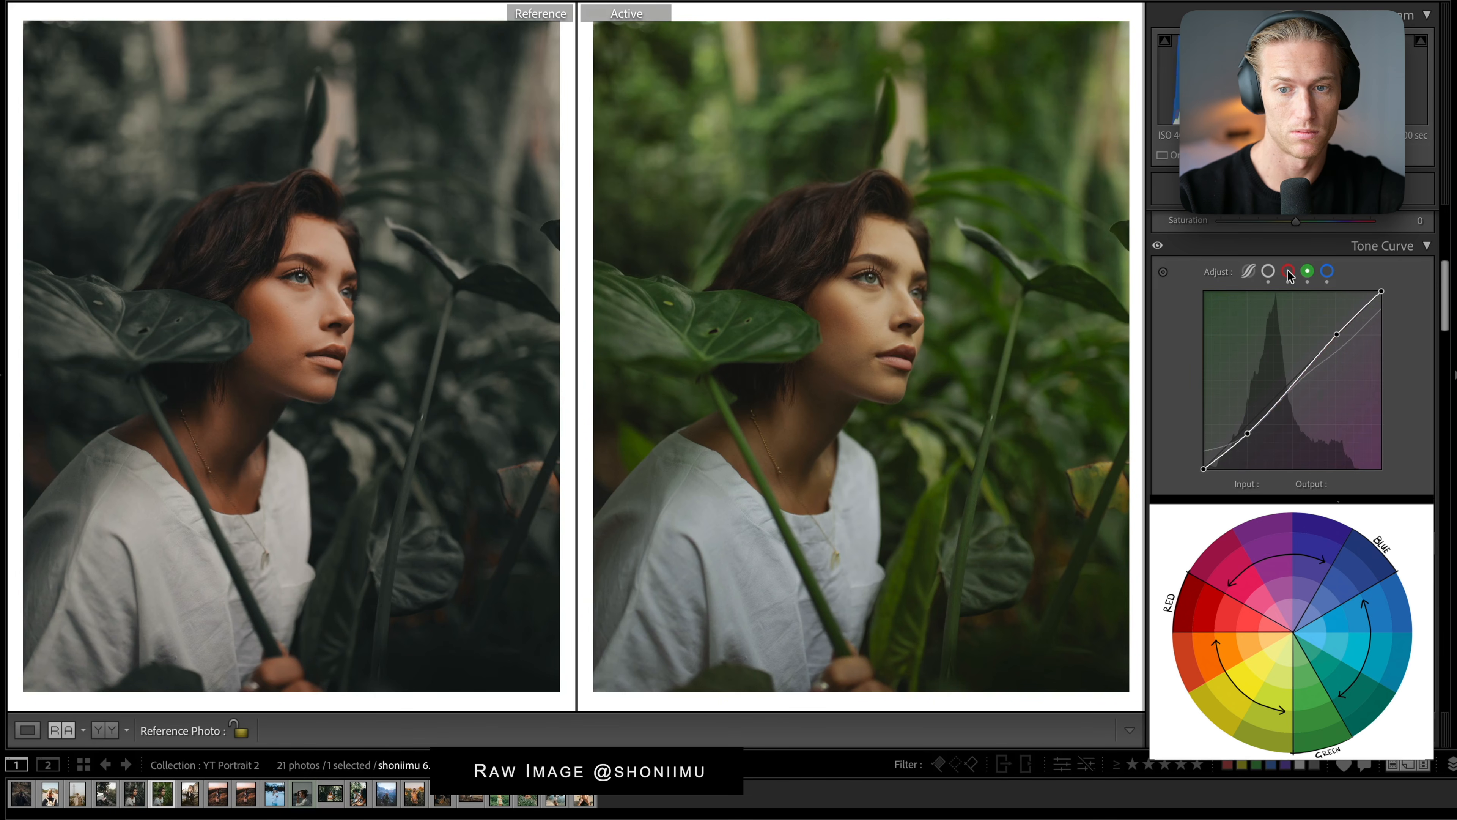
left_click(1308, 272)
left_click(1328, 272)
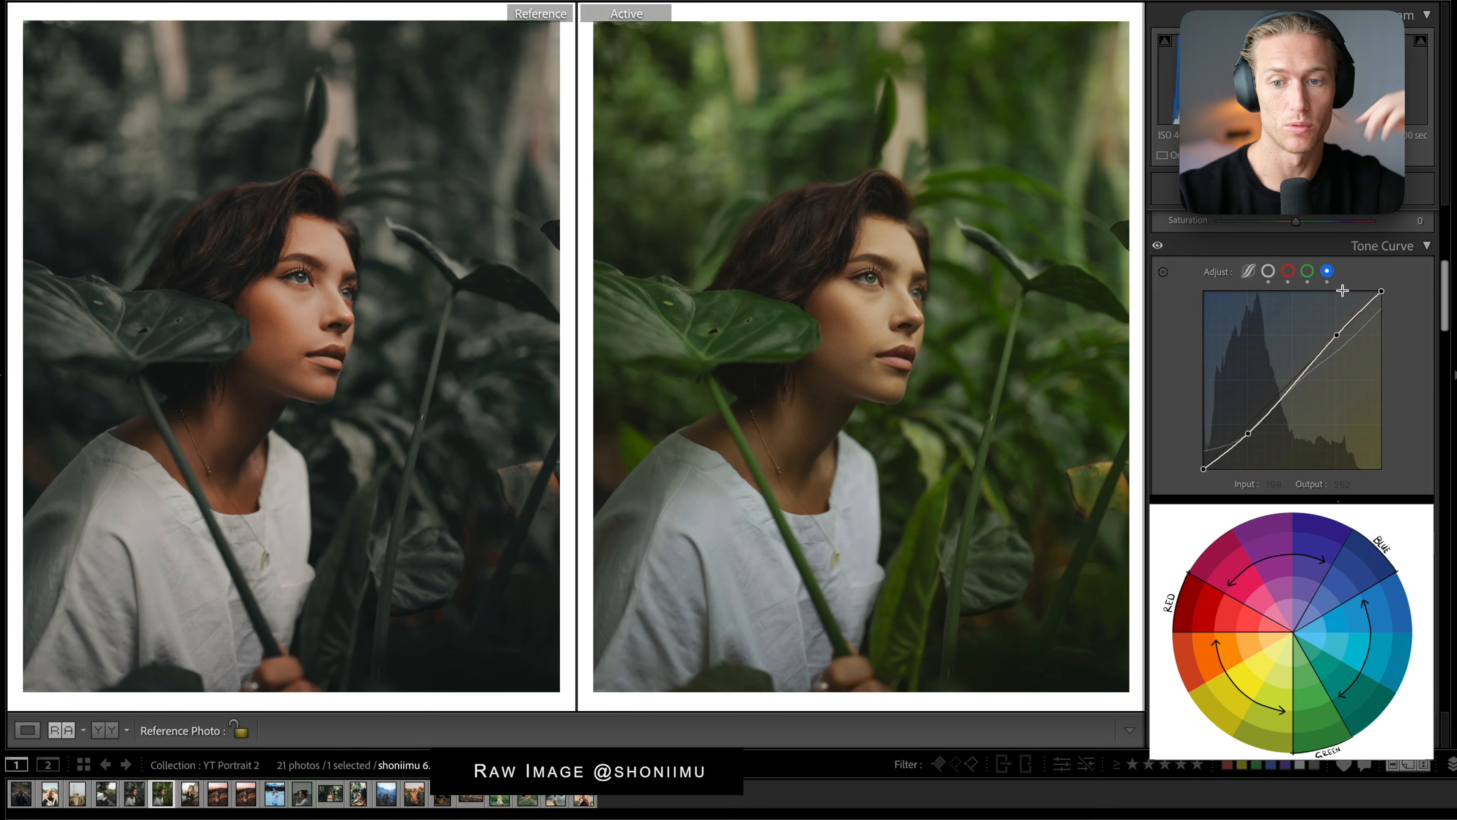
- Try raising the blue curve's highlight point to output 197, undo it, and try its shadow point at input 46, output 62
left_click_drag(1338, 334, 1336, 335)
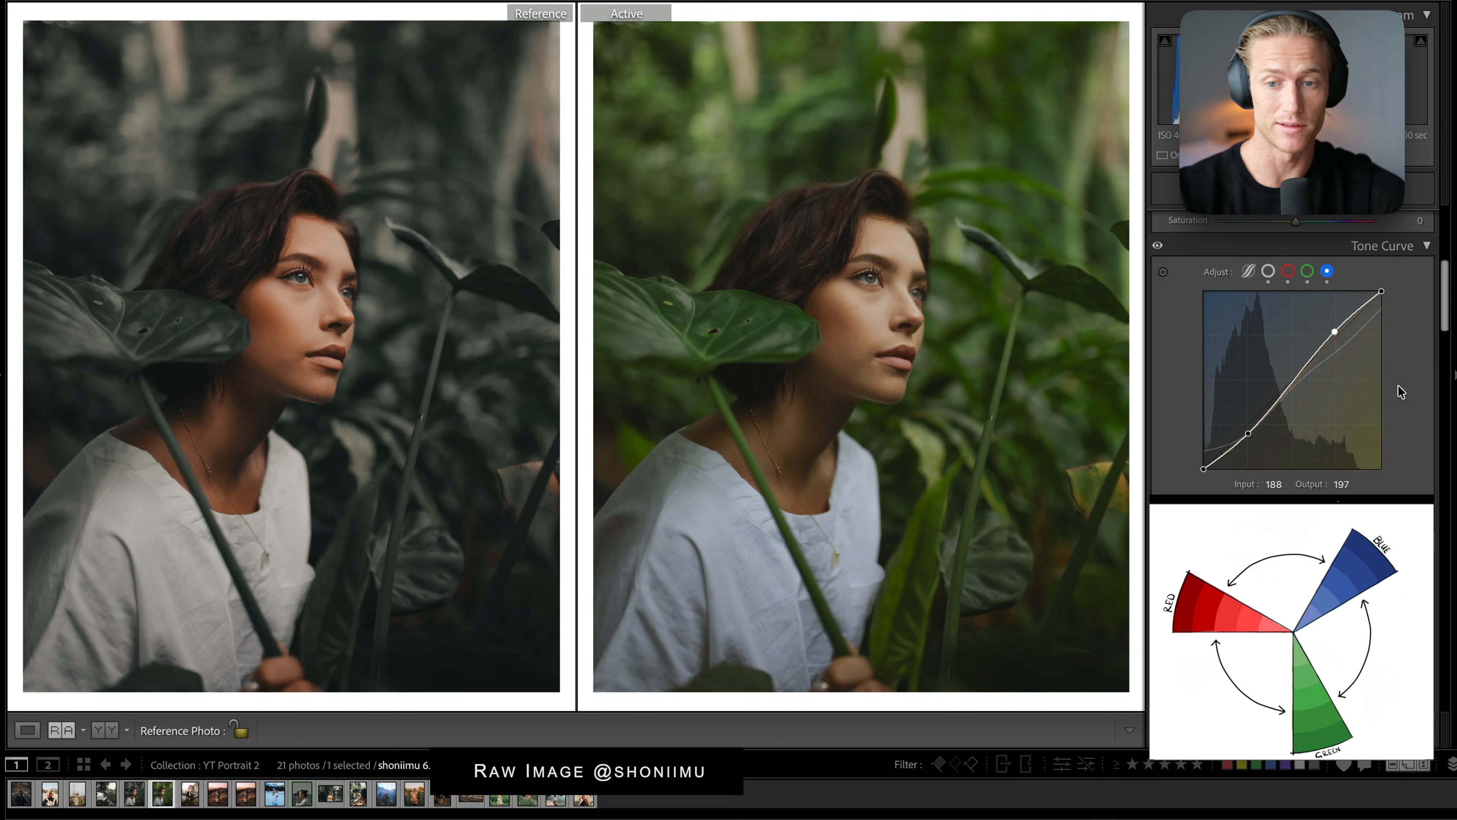
key("ctrl+z")
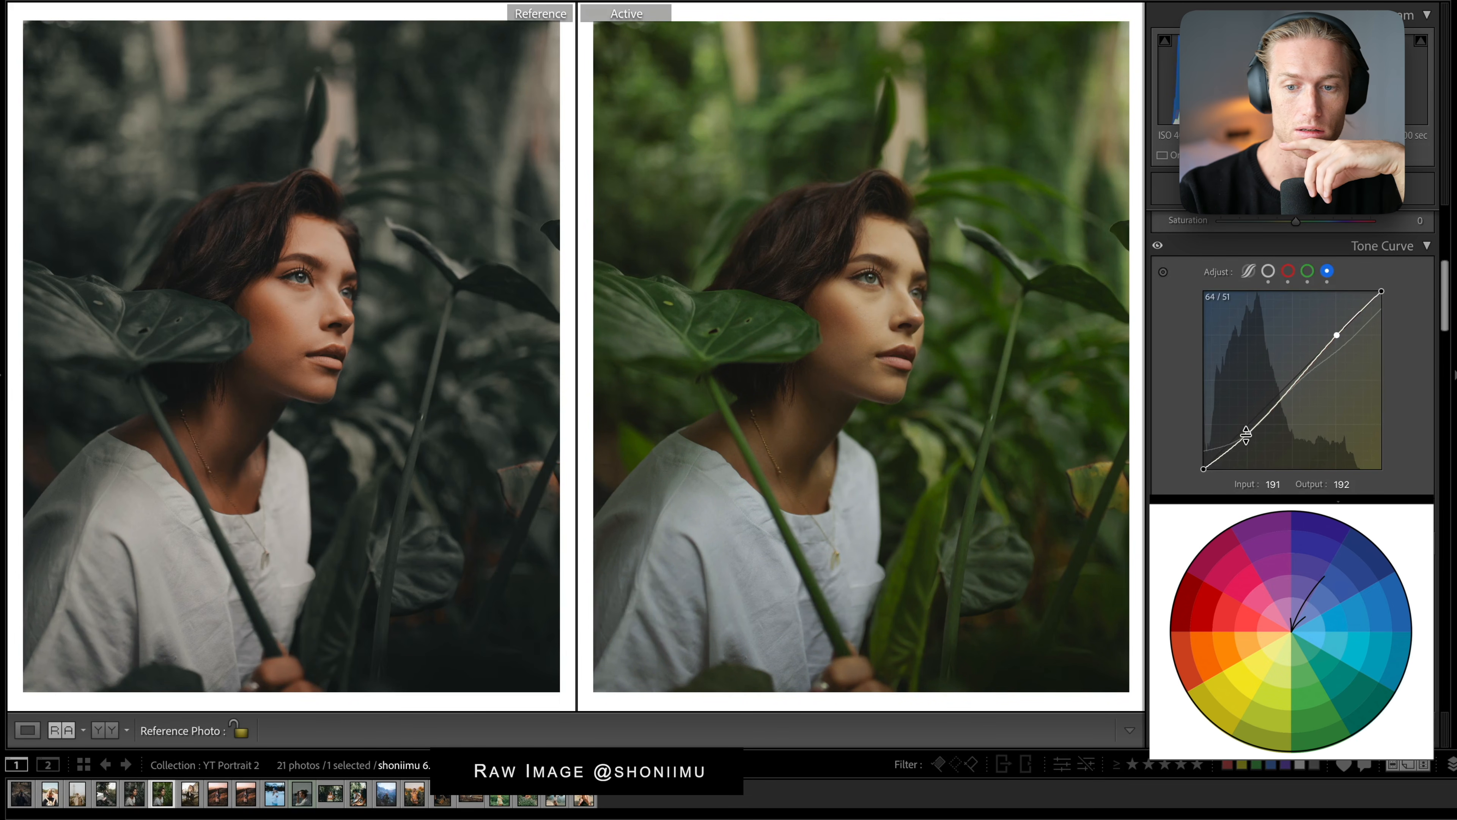
left_click_drag(1245, 434, 1235, 425)
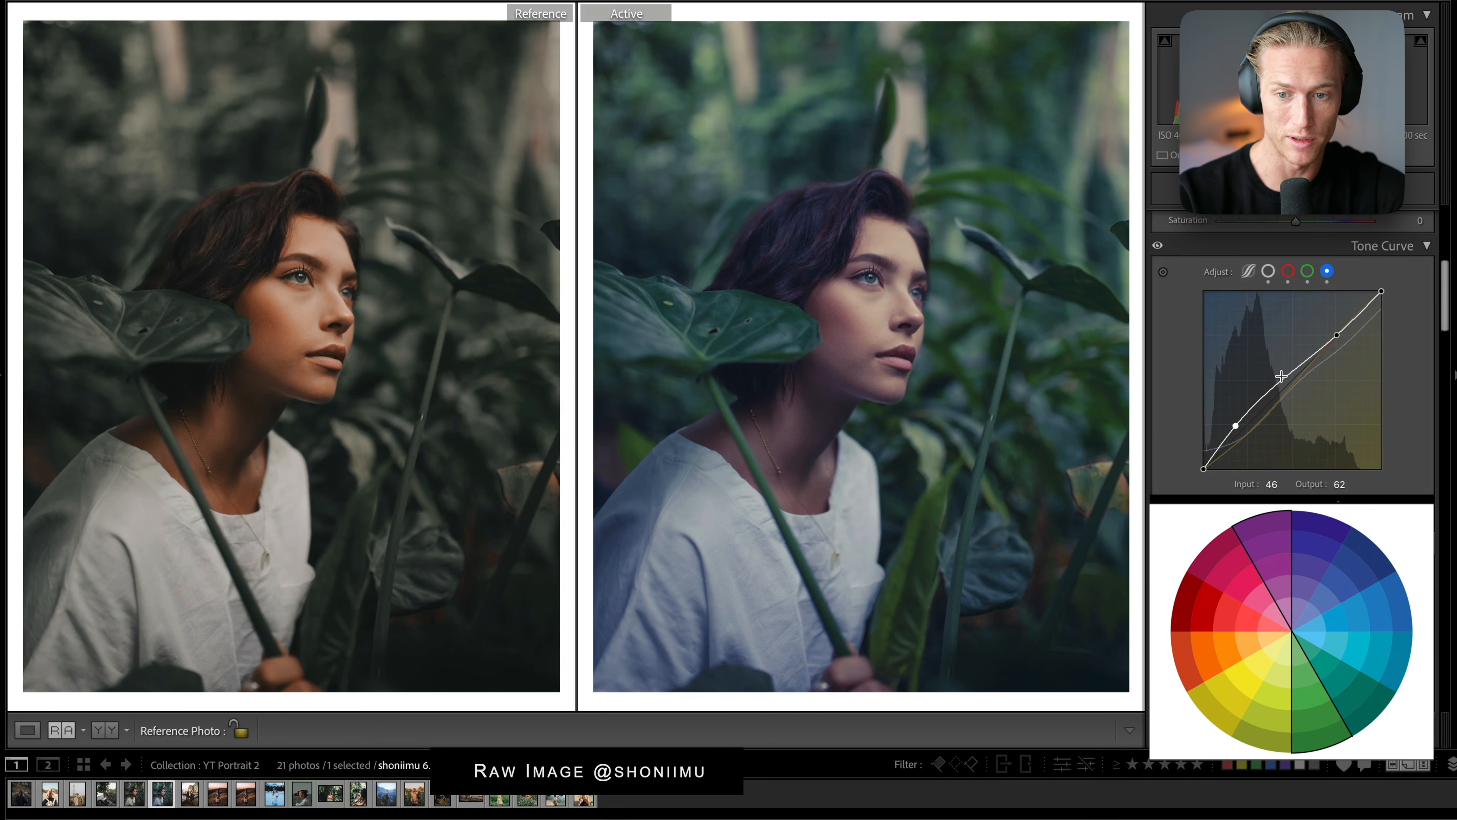
- Try anchoring the blue curve's midtones and highlights while lowering its shadow point to input 84, output 48, and undo the blue curve changes
left_click_drag(1284, 378, 1264, 439)
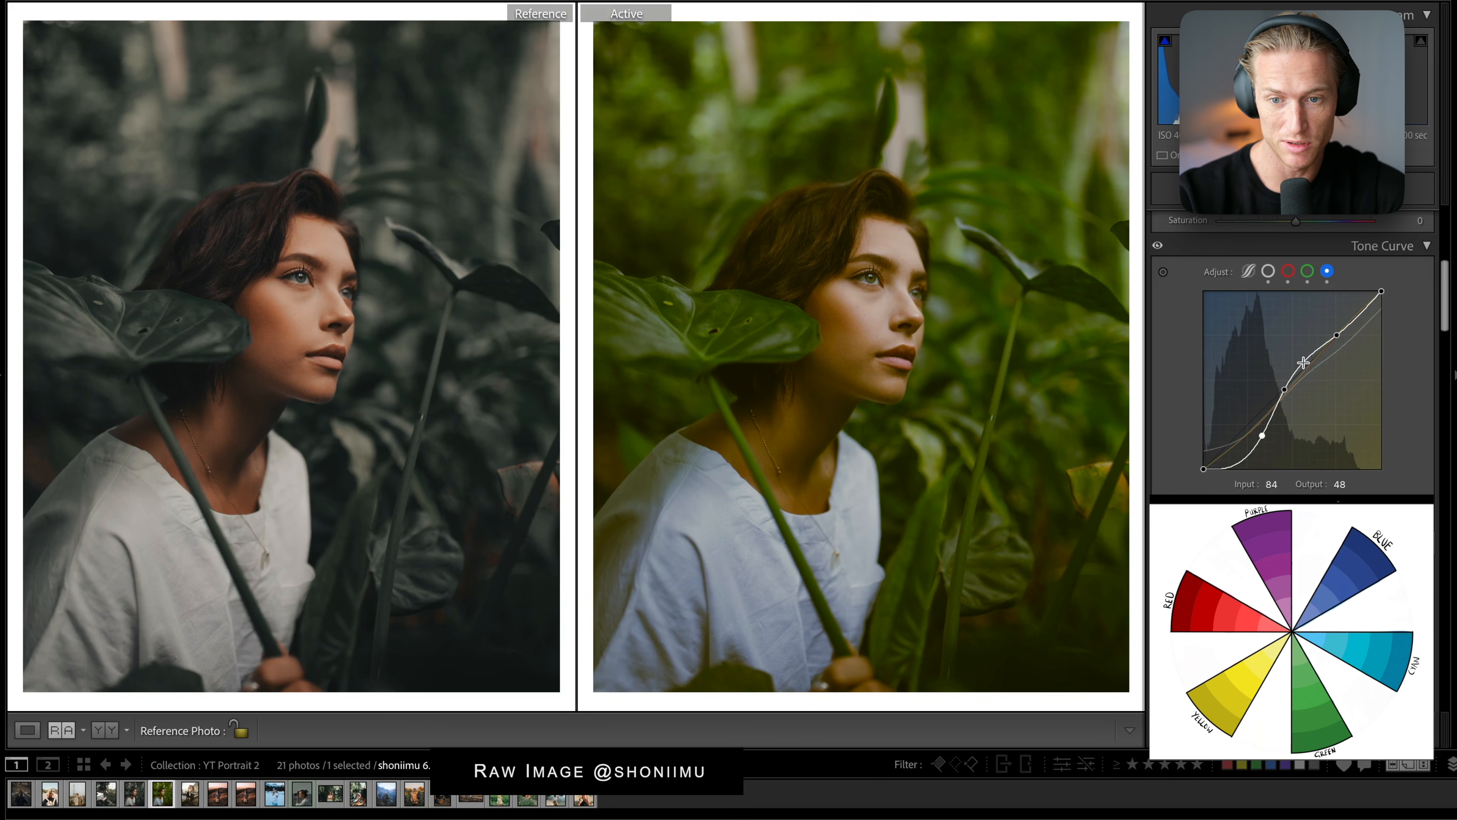
left_click_drag(1302, 359, 1306, 367)
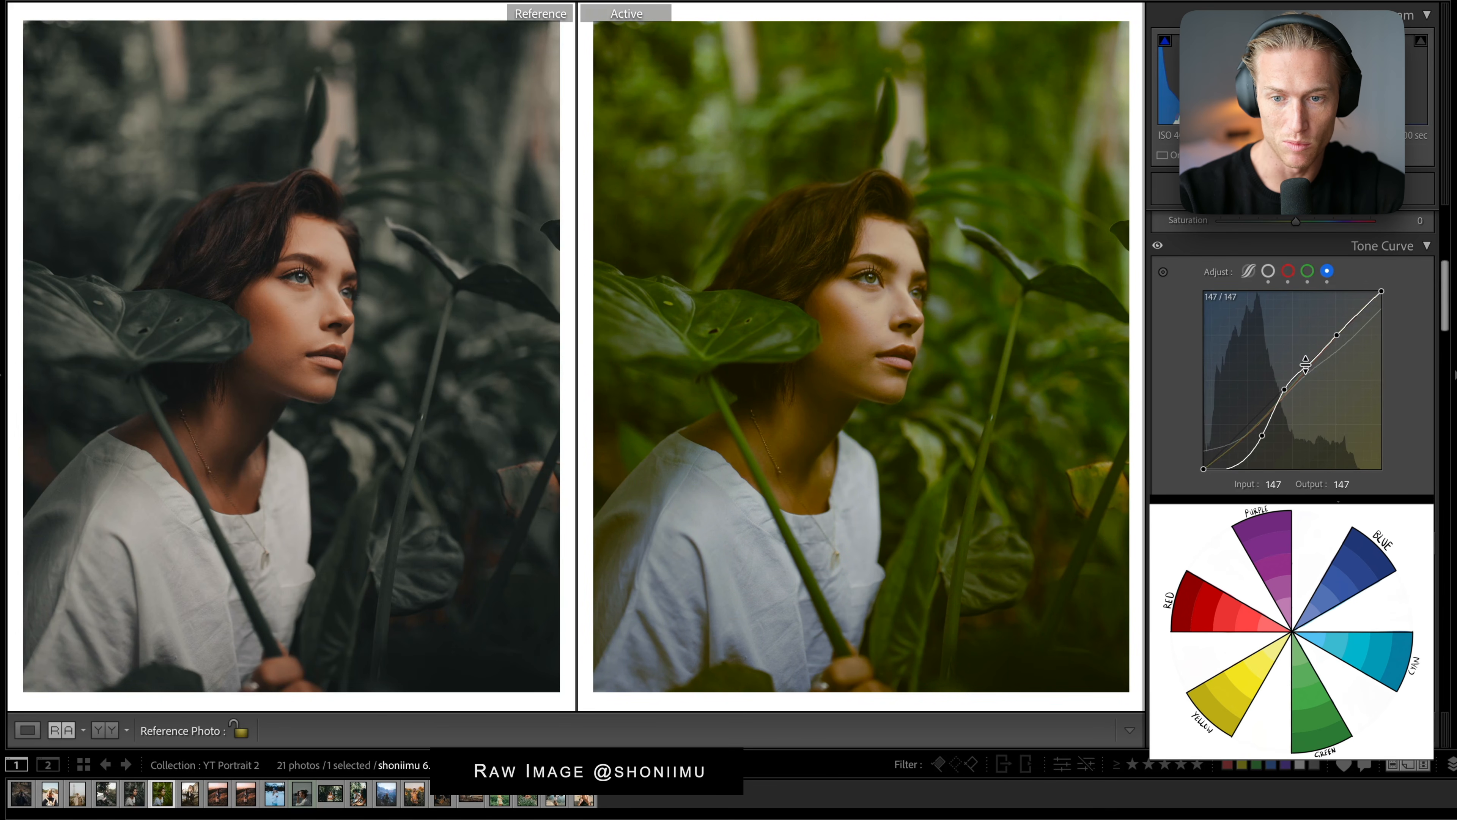
left_click(1322, 349)
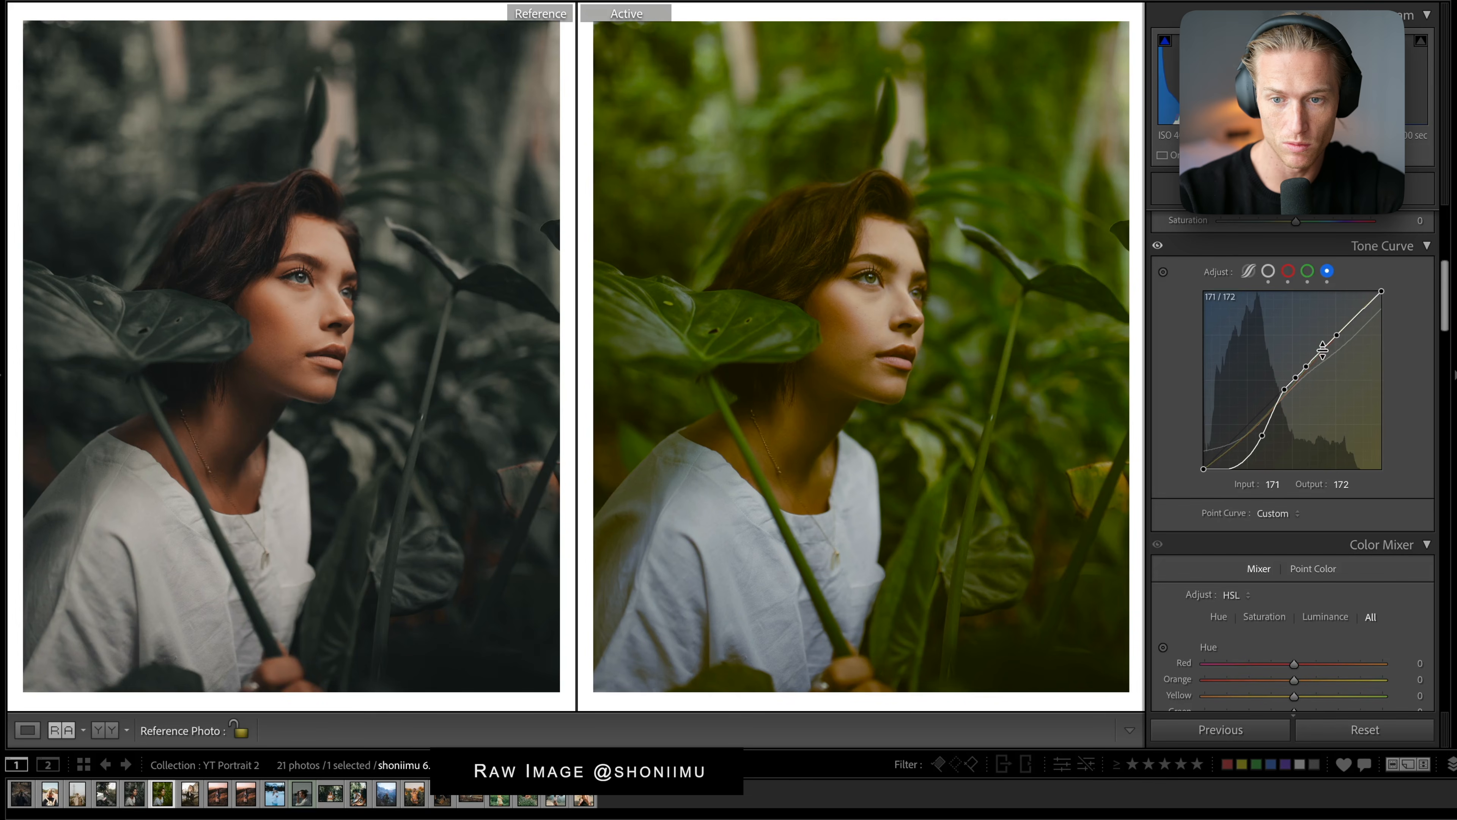
left_click_drag(1262, 435, 1248, 428)
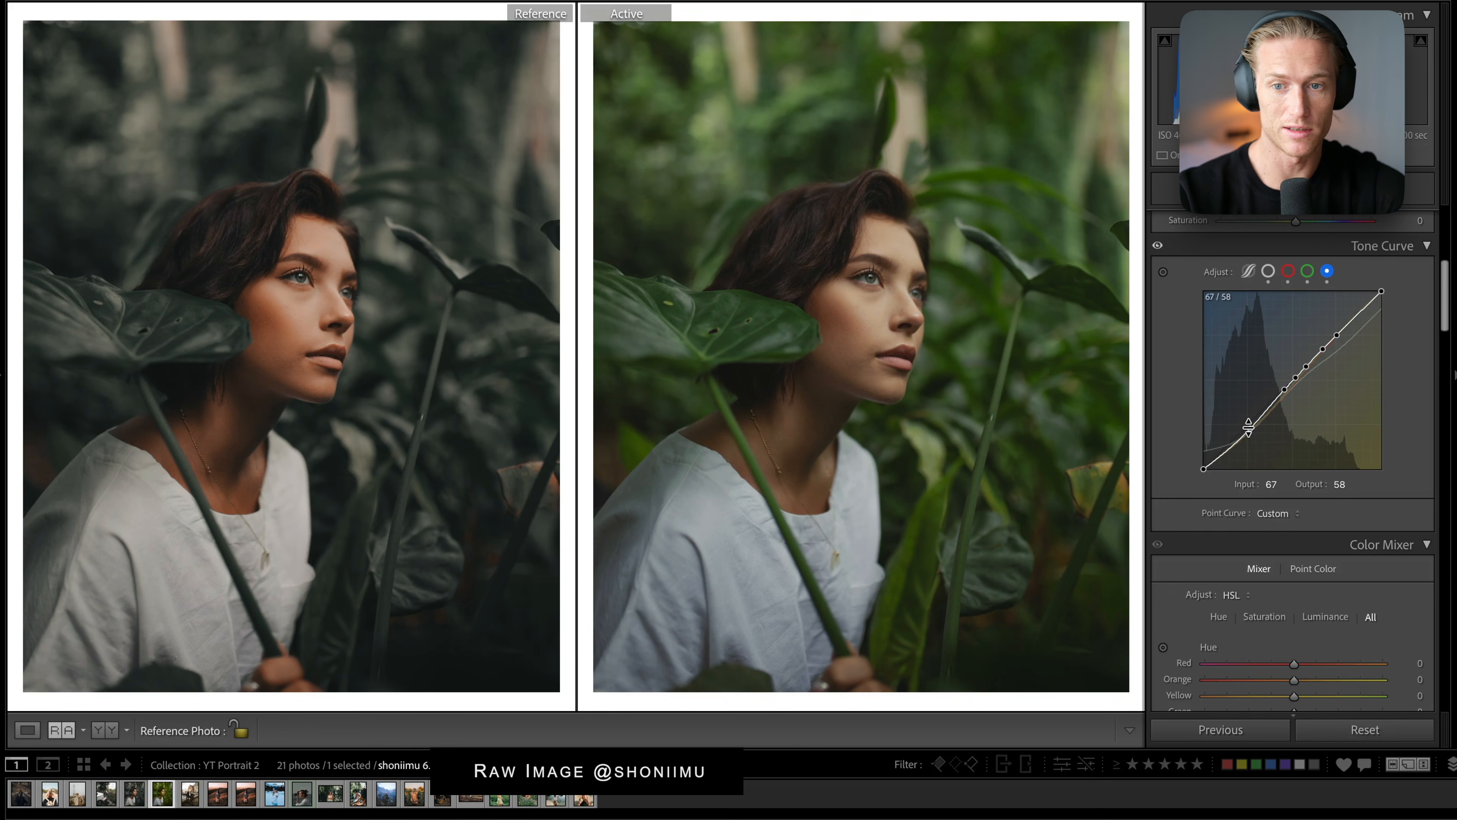
key("ctrl+z")
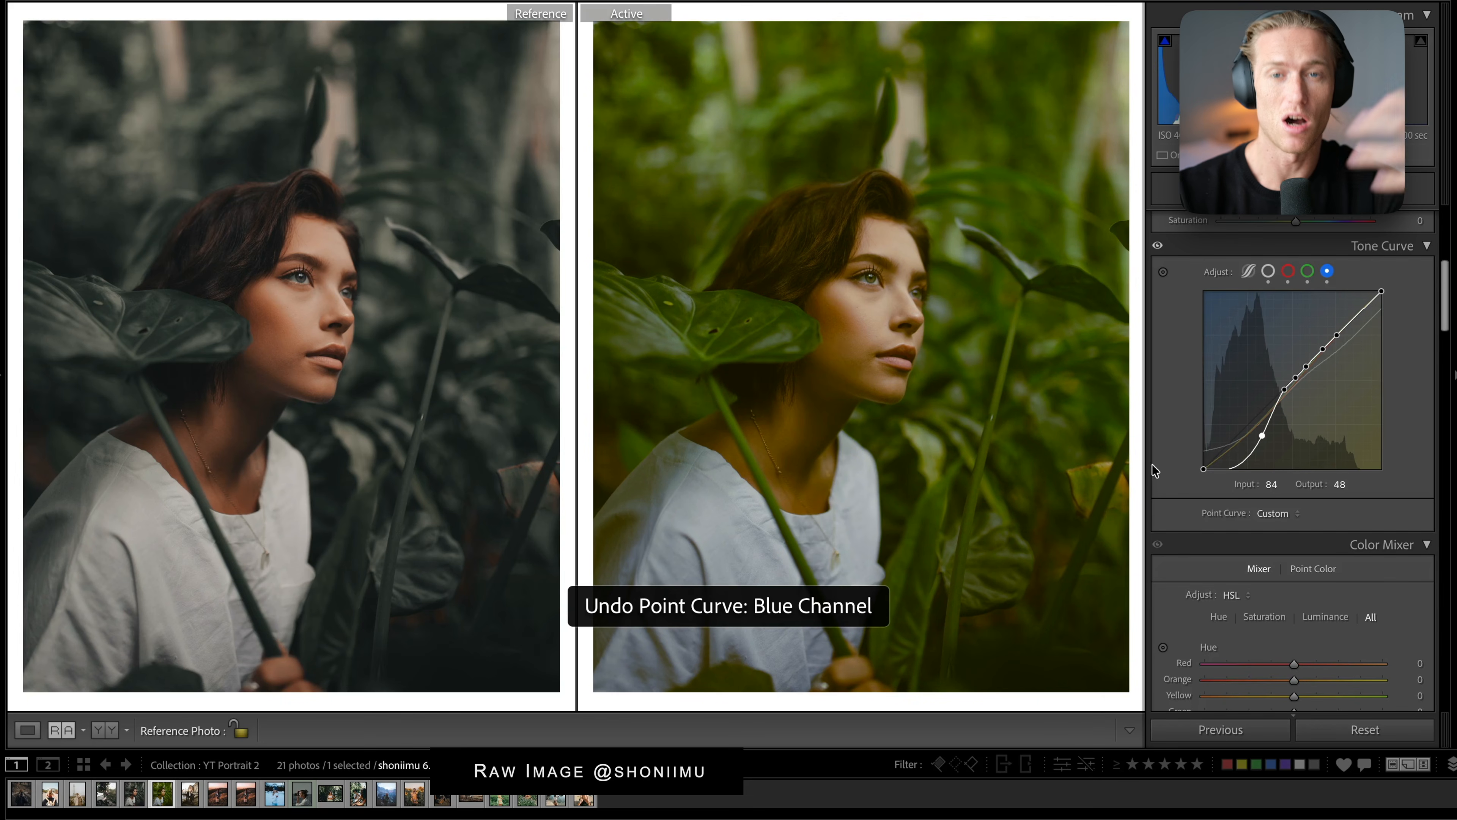
key("ctrl+z")
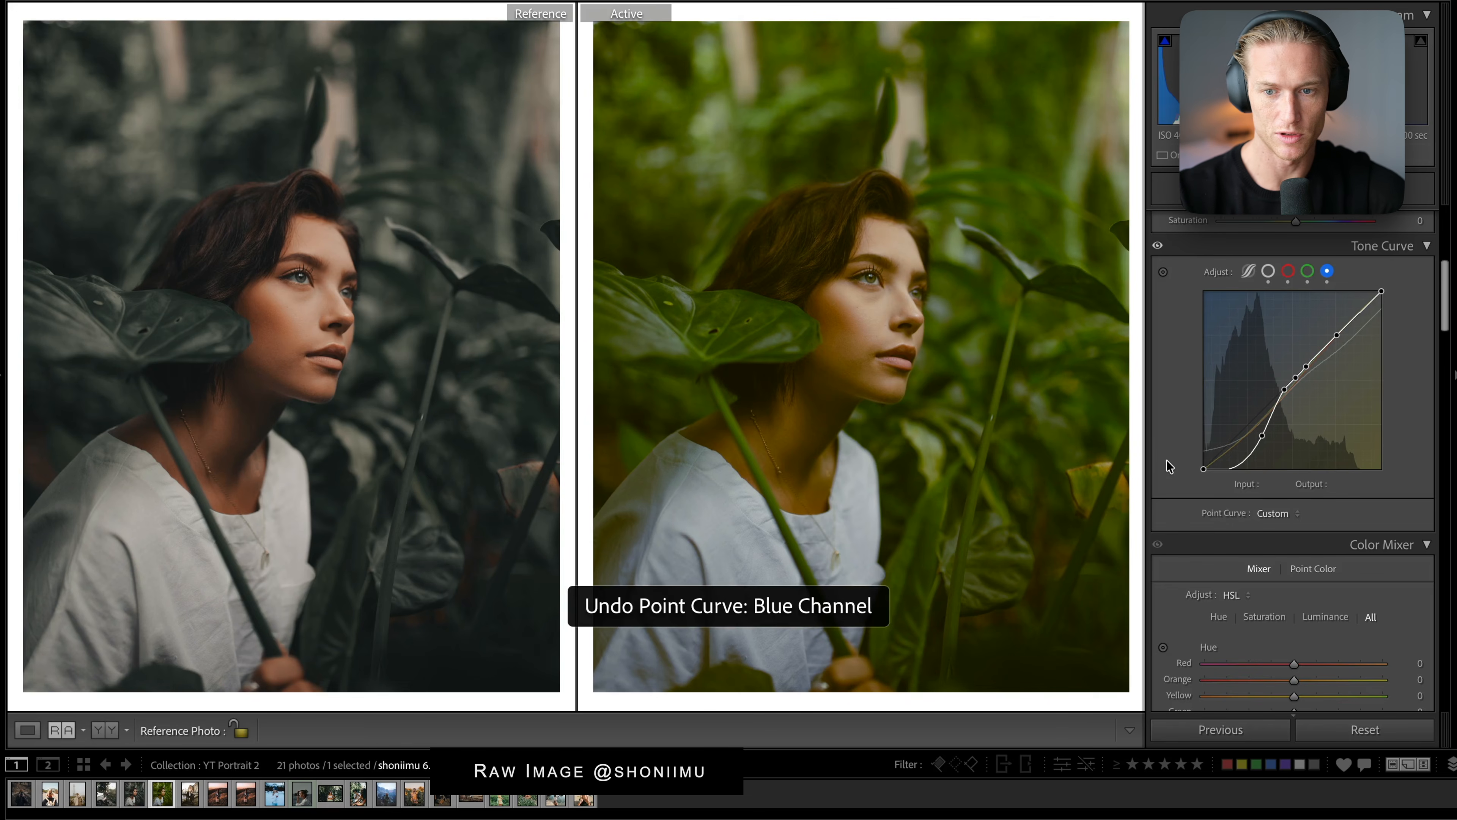
key("ctrl+z")
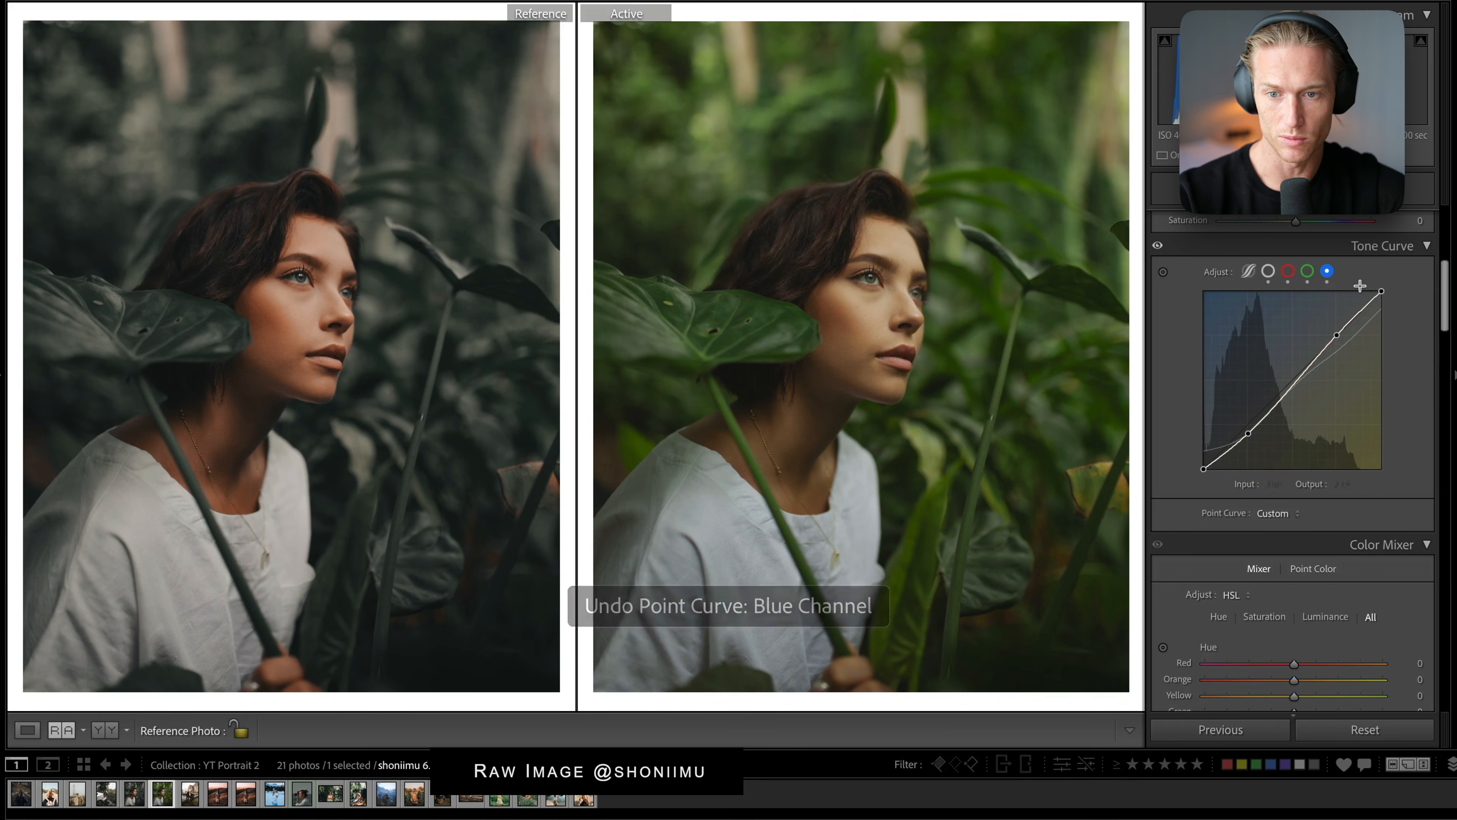
- Try raising the red channel curve's highlight point to input 189, output 200, and undo the change
left_click(1307, 272)
left_click(1287, 271)
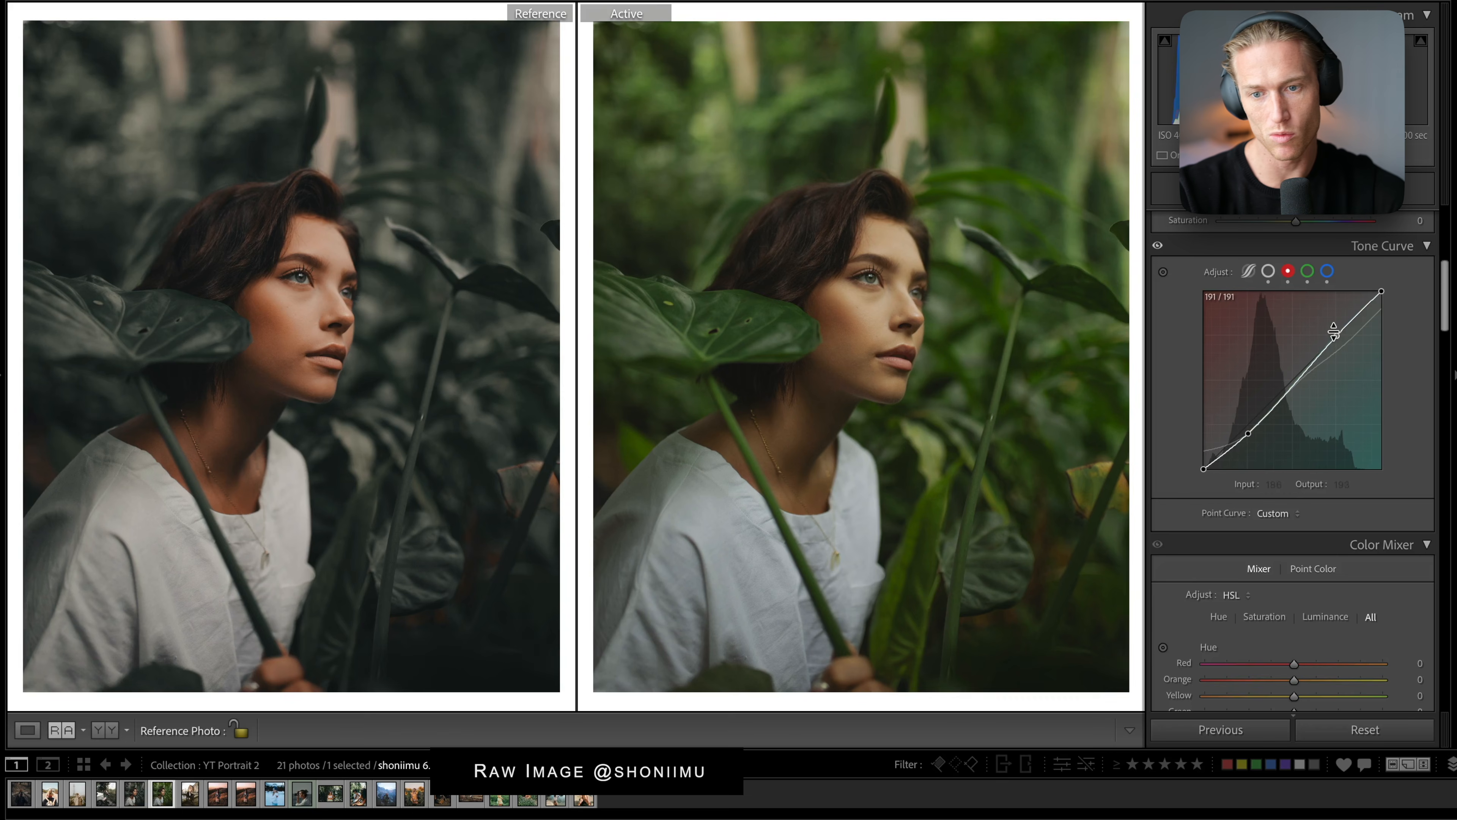
left_click_drag(1337, 335, 1336, 330)
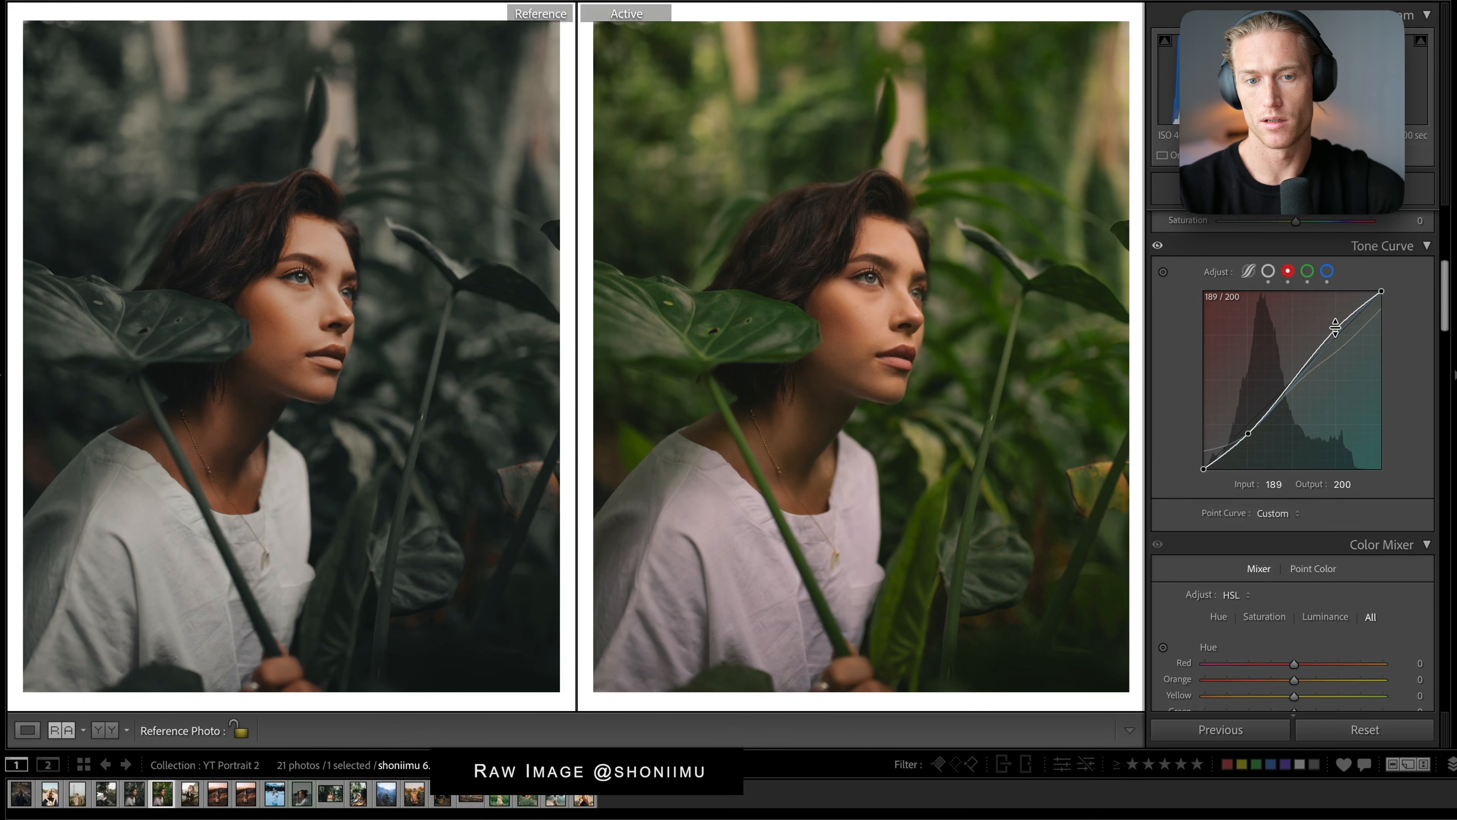
key("ctrl+z")
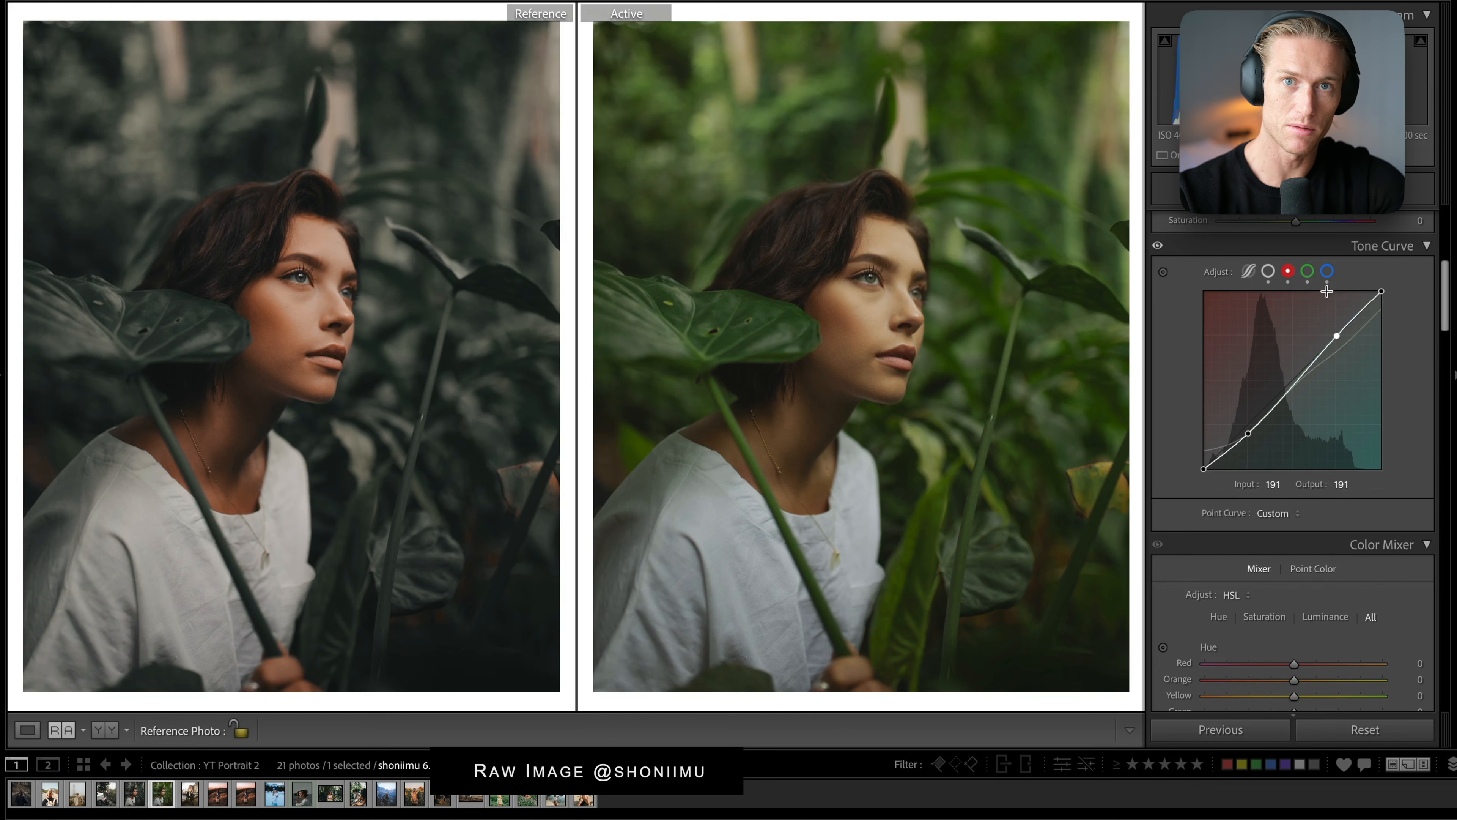
- View the green channel curve and switch the tone curve adjustments off and on to check their effect
scroll(1278, 247, "down", 1)
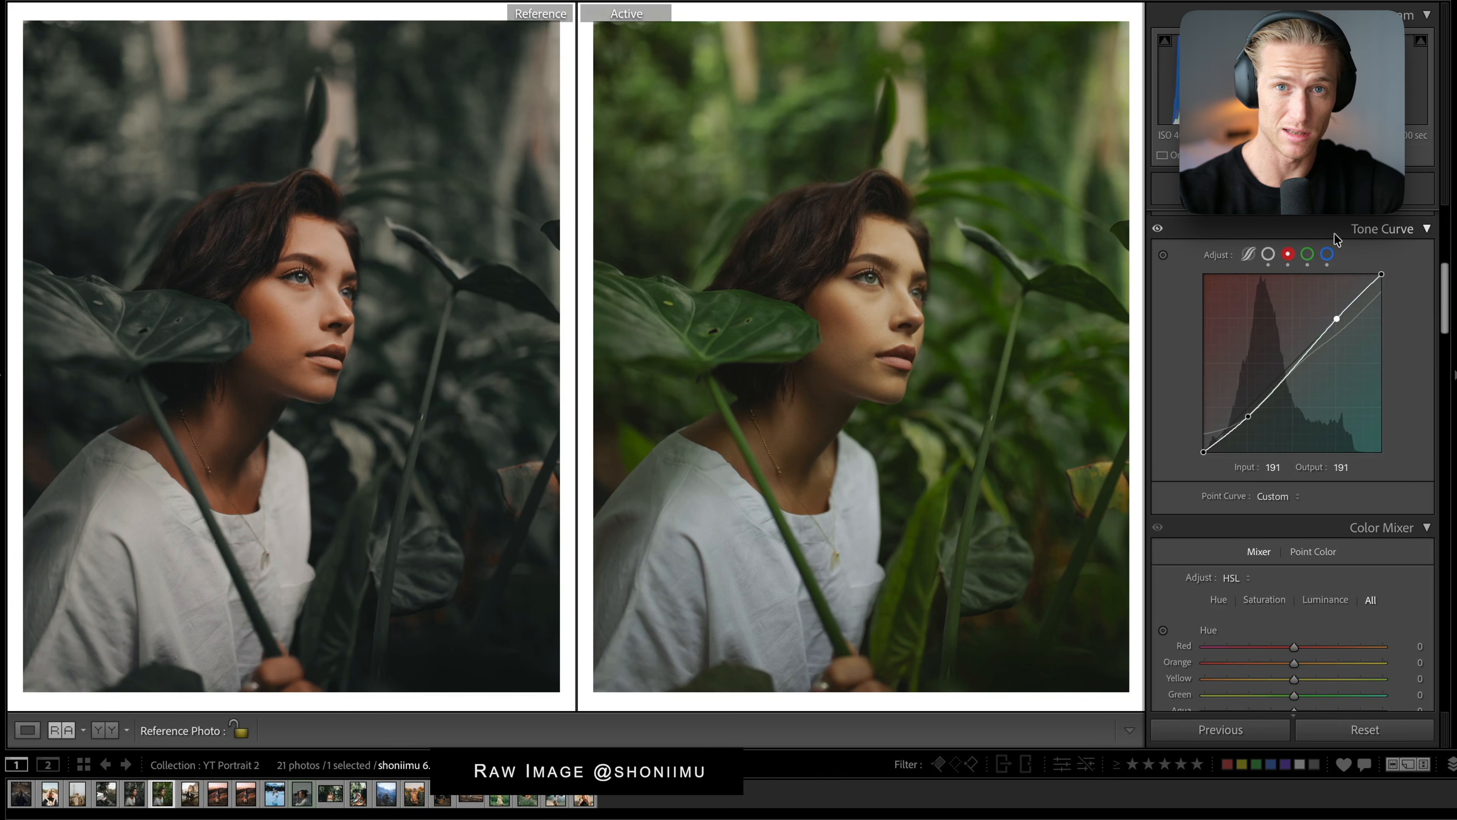
left_click(1307, 254)
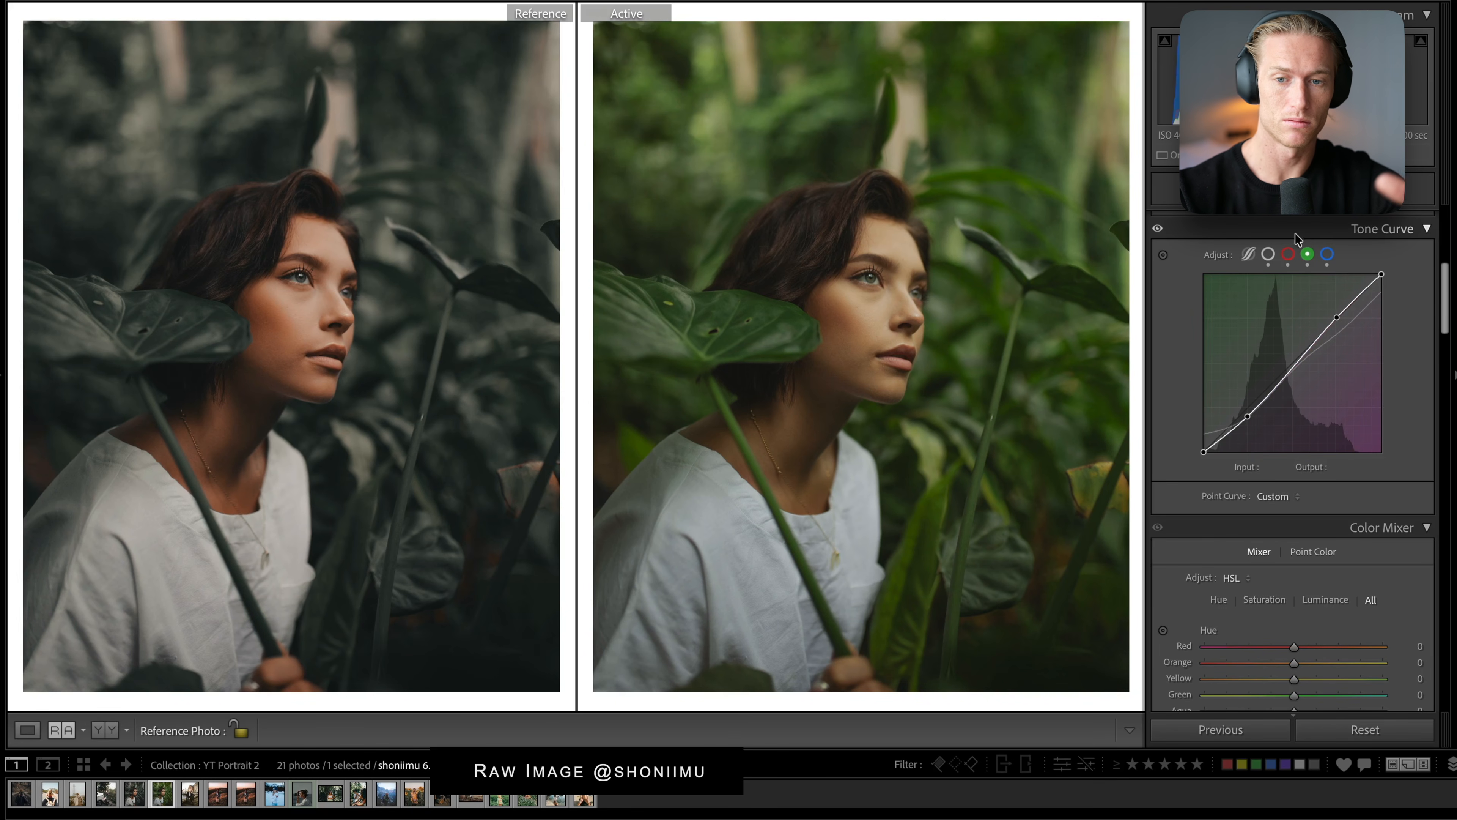
left_click(1158, 231)
left_click(1159, 231)
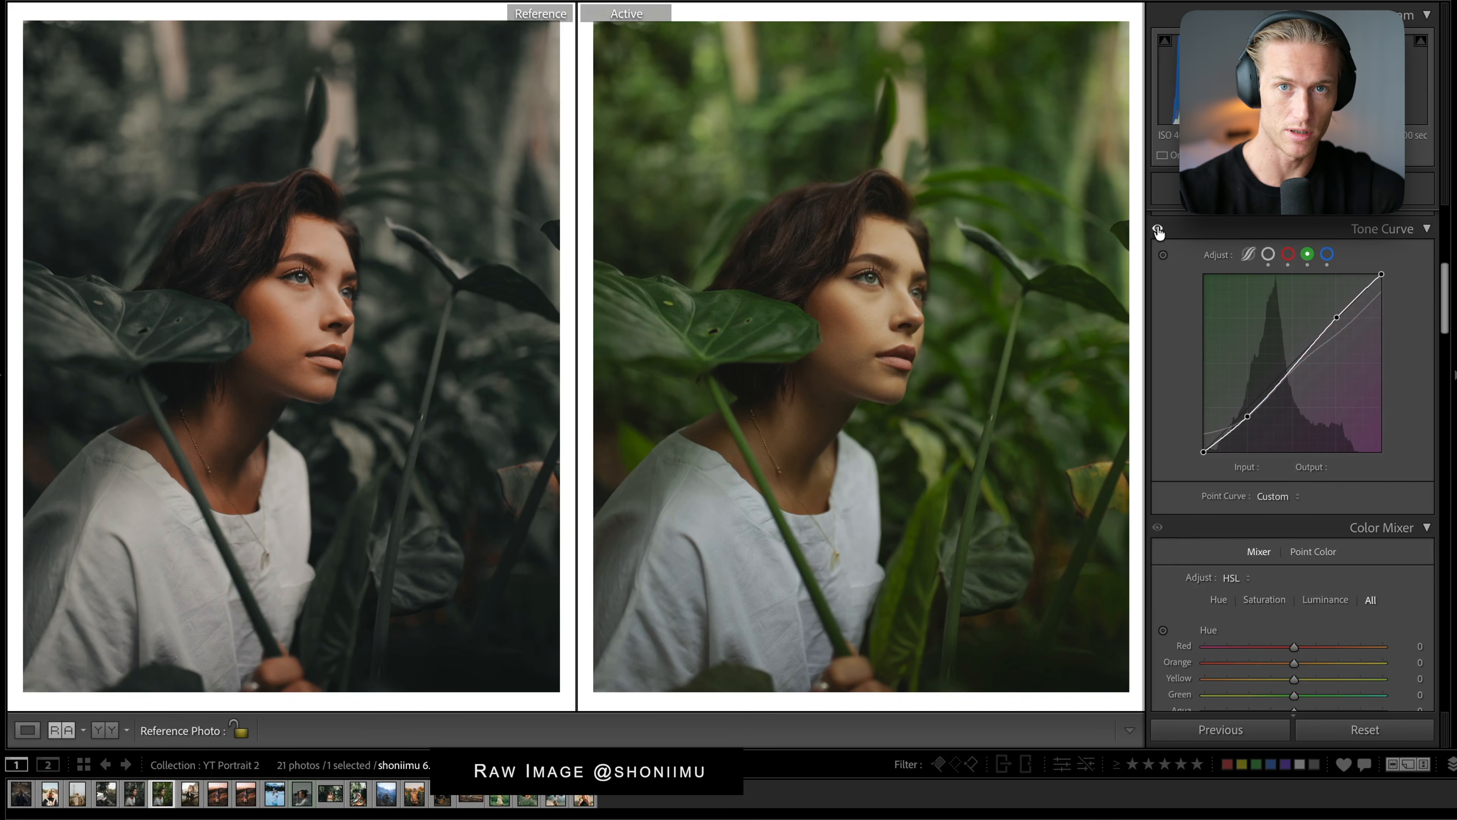
- Try raising the blue channel curve's highlight point to input 182, output 196, and undo the change
left_click(1327, 253)
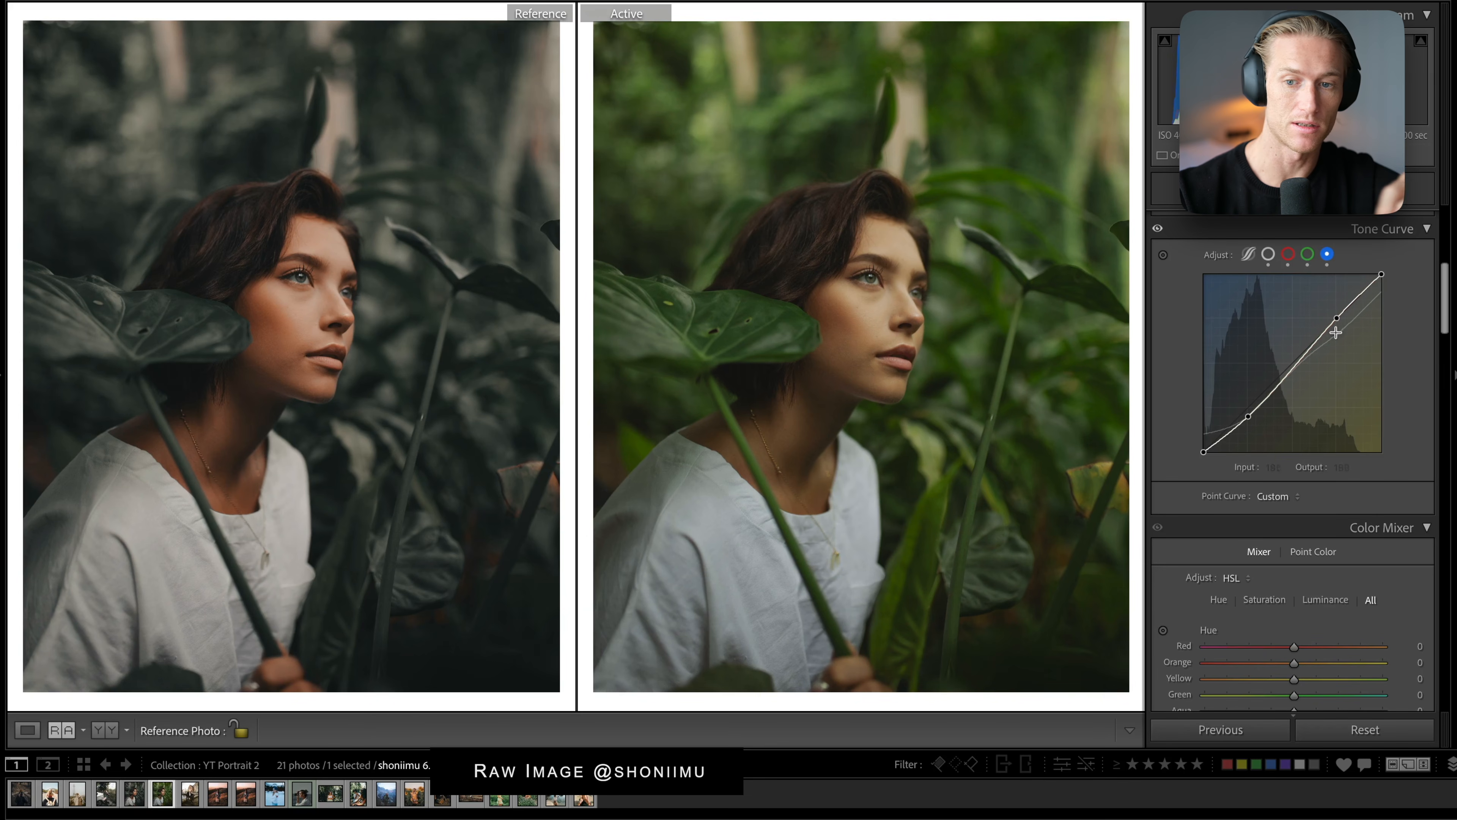
left_click_drag(1337, 326, 1337, 339)
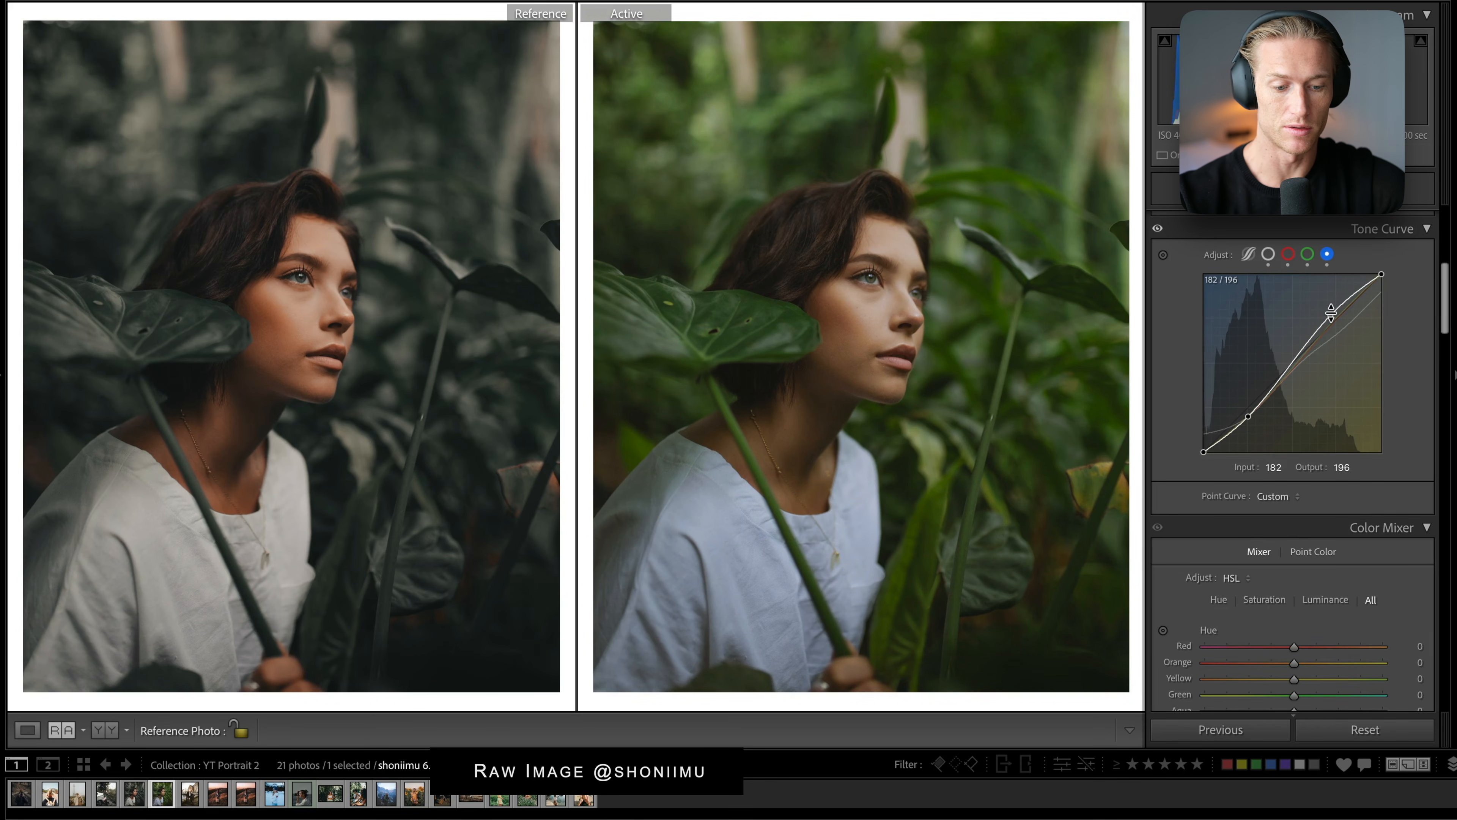
key("ctrl+z")
- Set Blacks to +13 and Contrast to −45 in the basic tone adjustments
scroll(1420, 454, "down", 10)
scroll(1326, 643, "down", 4)
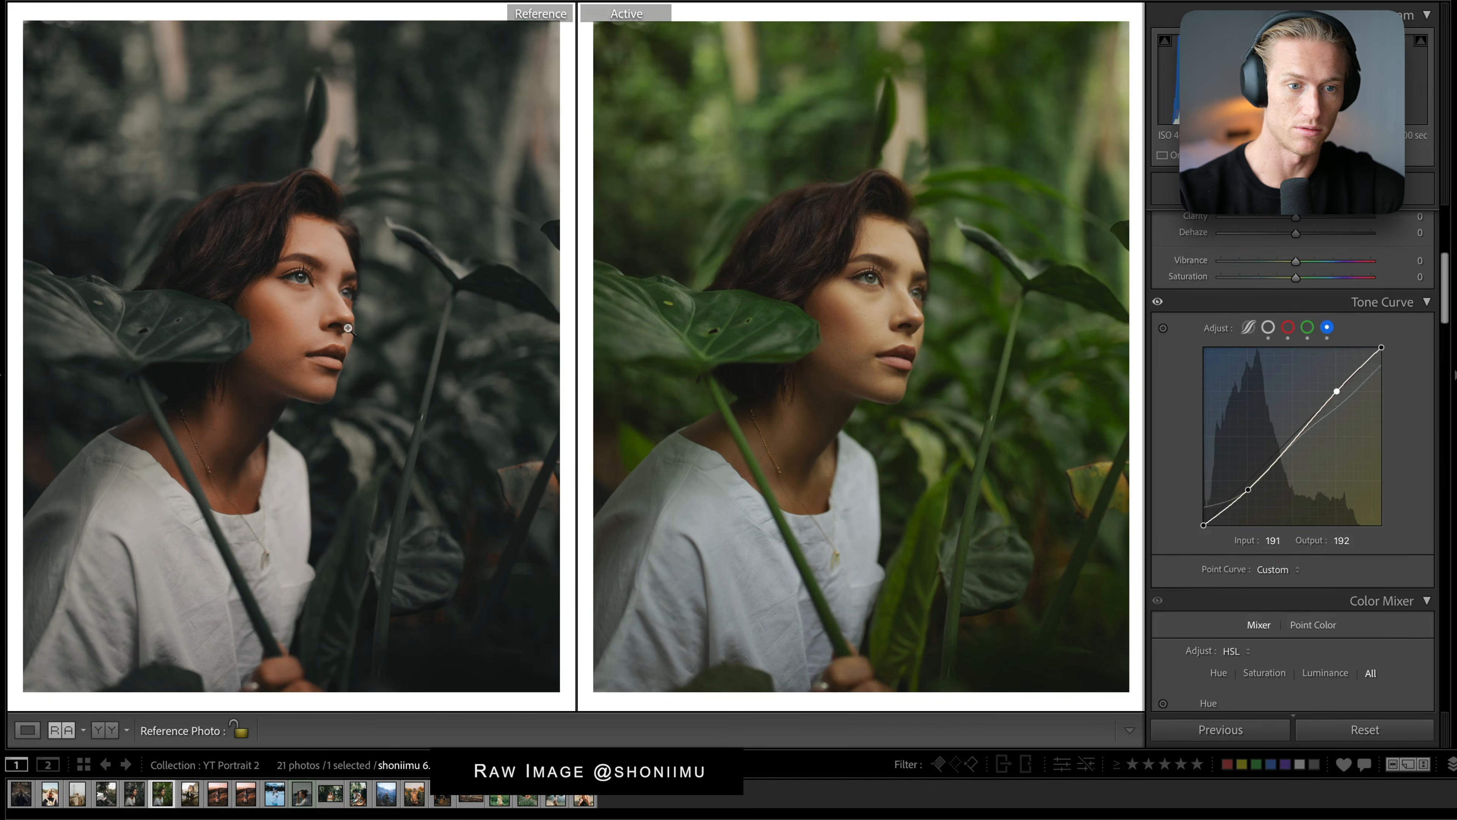
scroll(1258, 266, "up", 3)
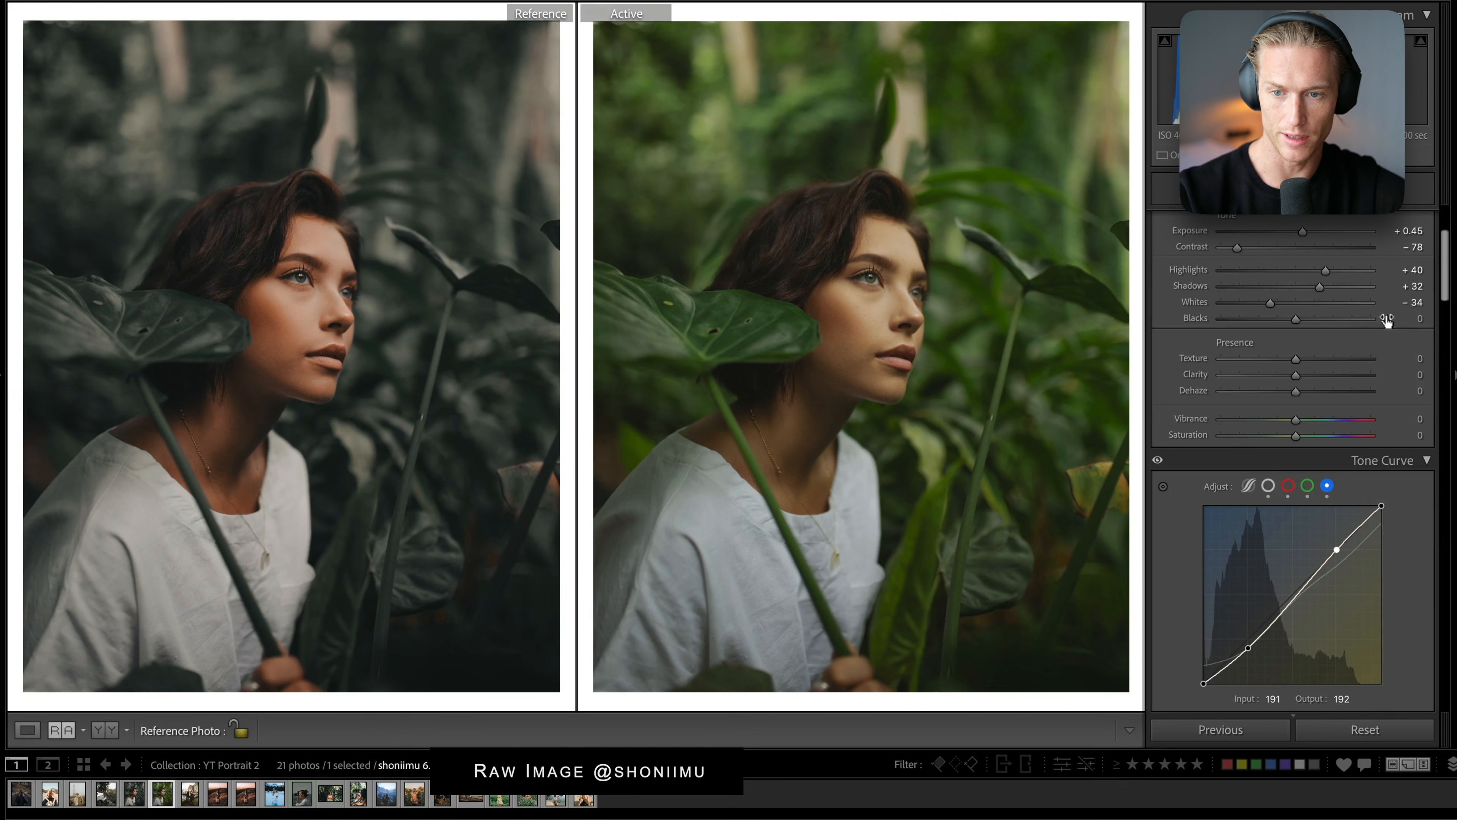
left_click_drag(1258, 250, 1262, 251)
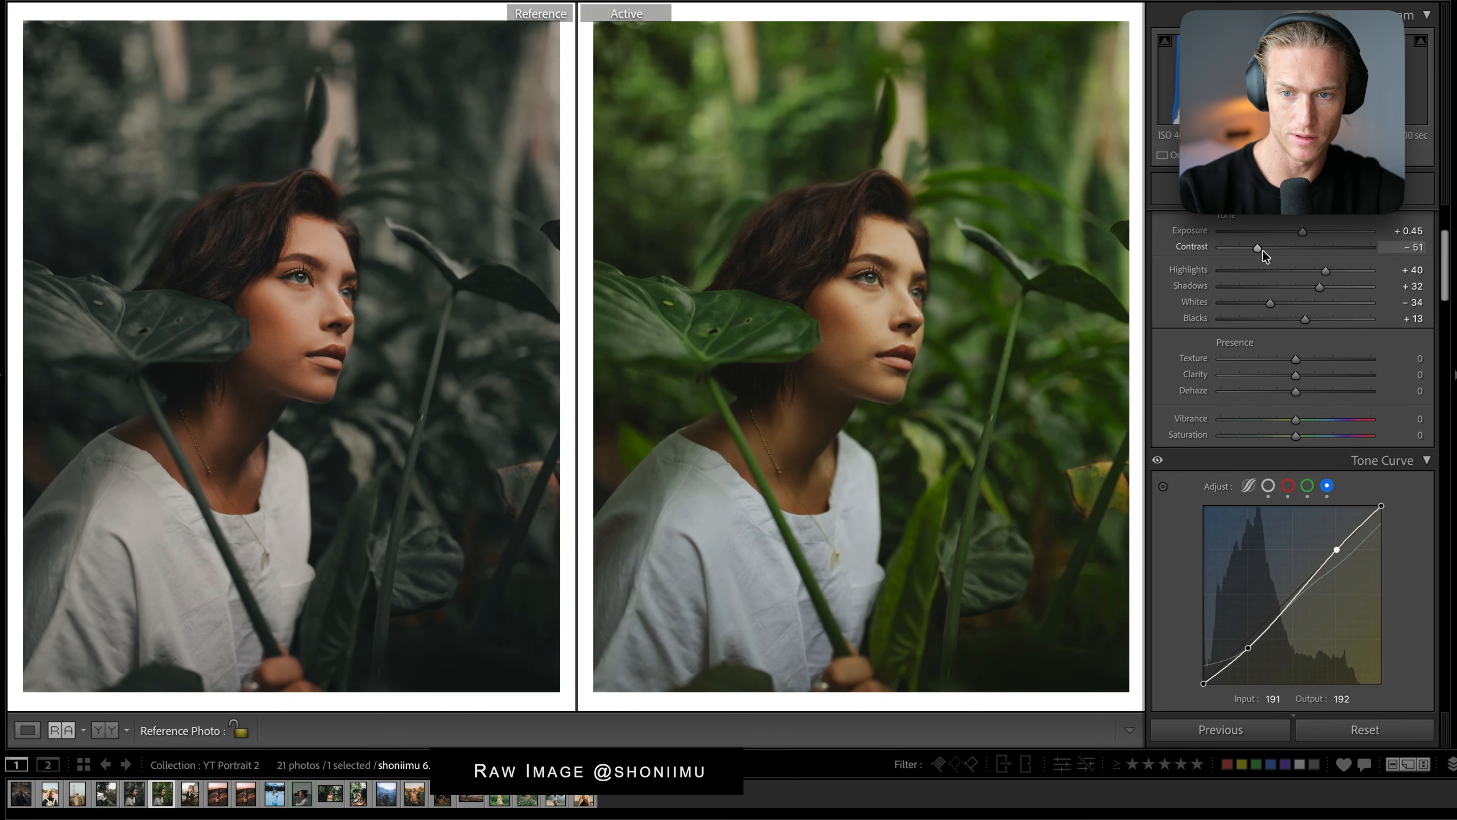
- Reset all of the photo's edits to compare with the raw image, and undo the reset
scroll(1228, 300, "down", 3)
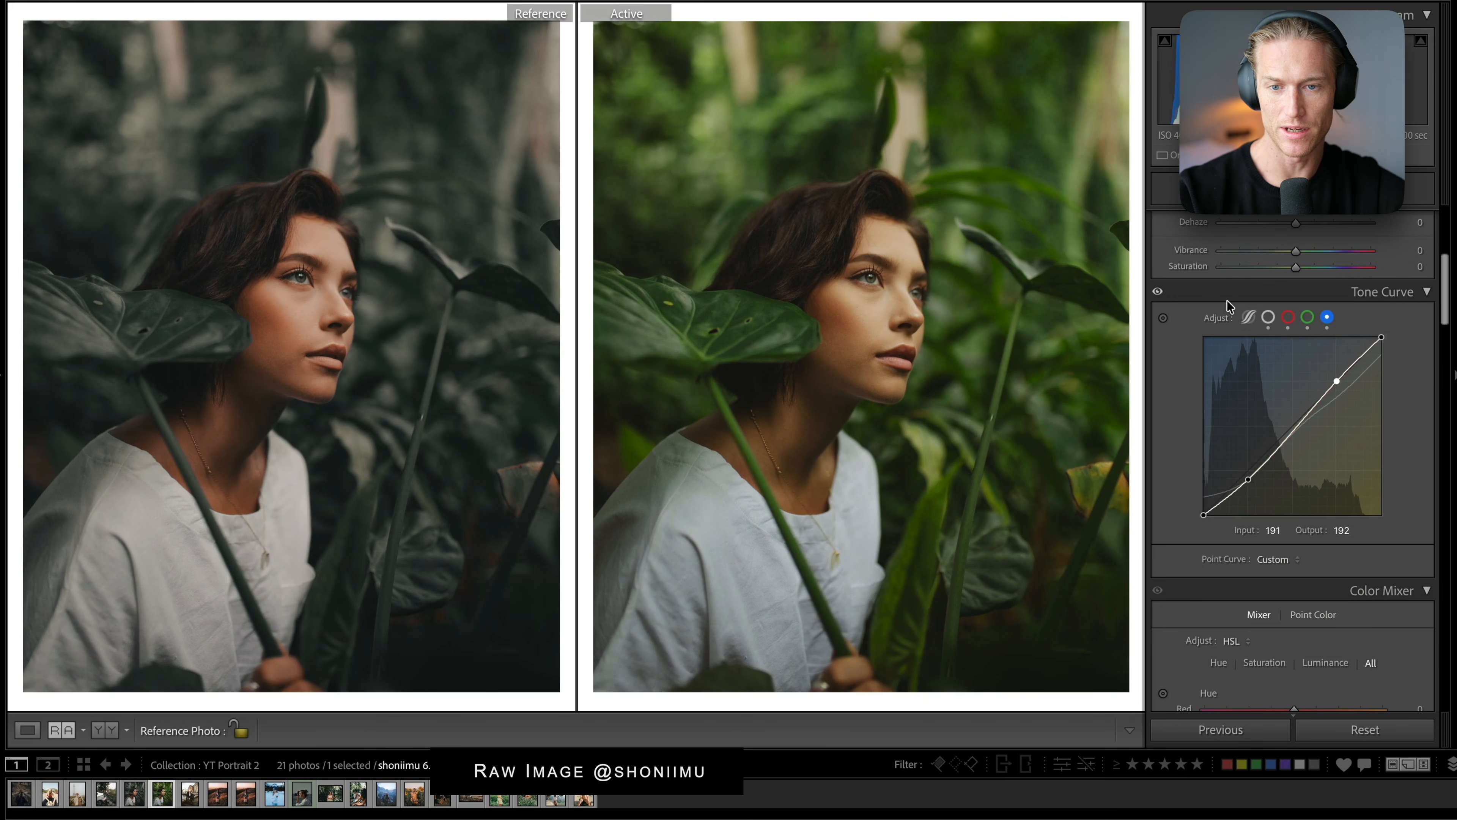
left_click(1365, 729)
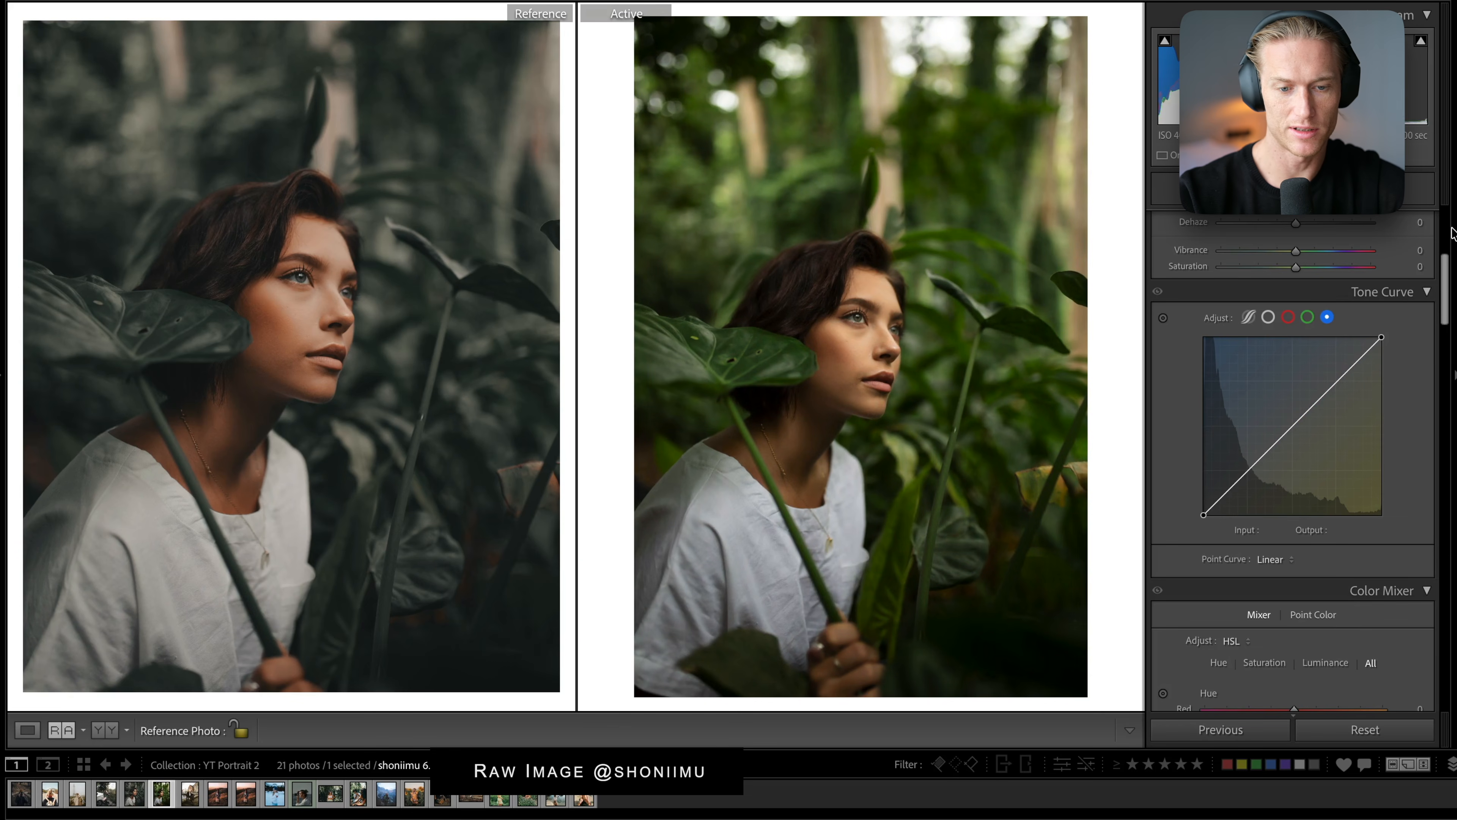
key("ctrl+z")
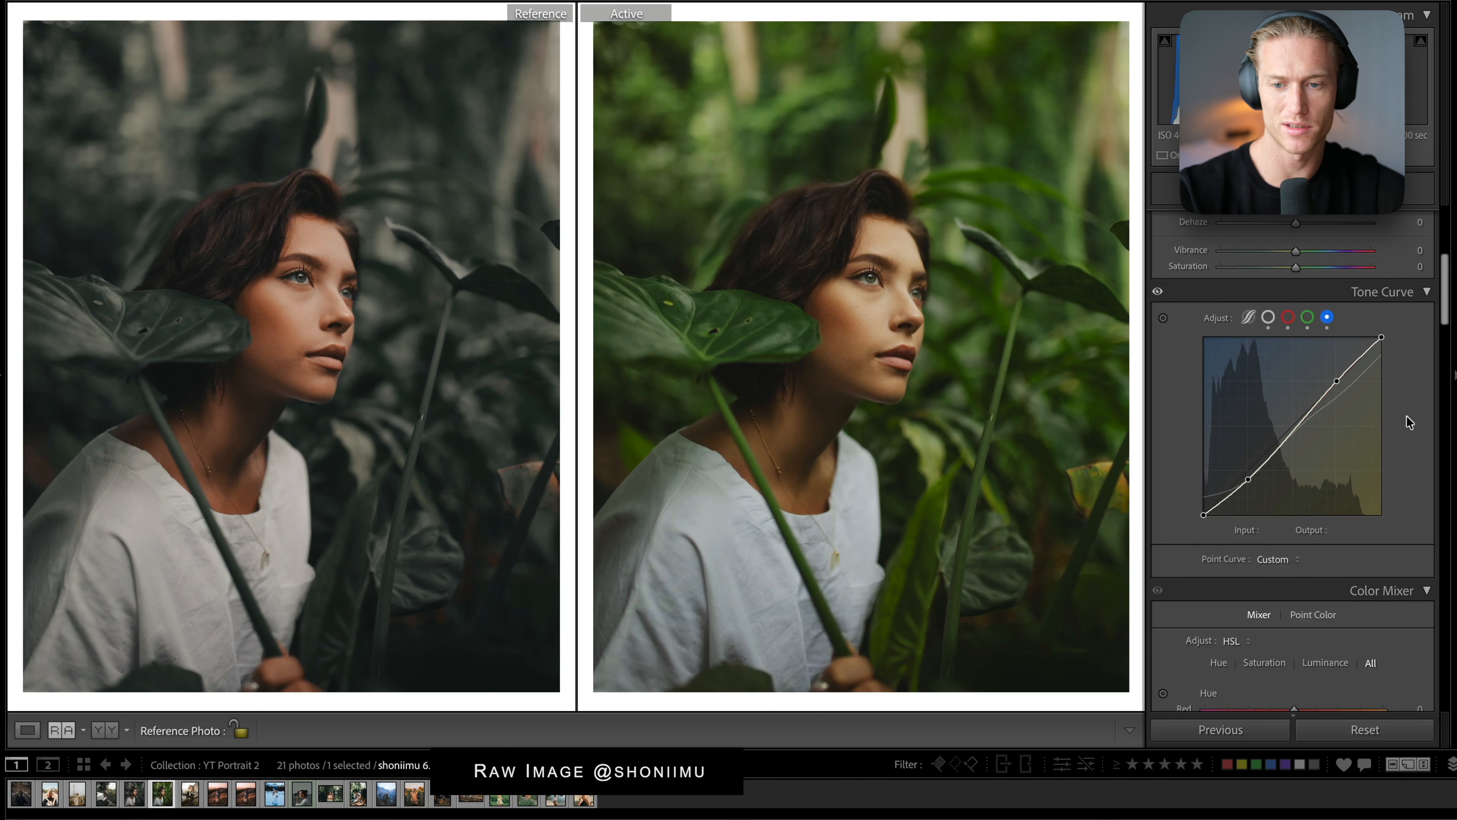
- Set the photo's overall Saturation to −5 in the basic presence adjustments
scroll(1409, 425, "down", 1)
scroll(1411, 433, "up", 5)
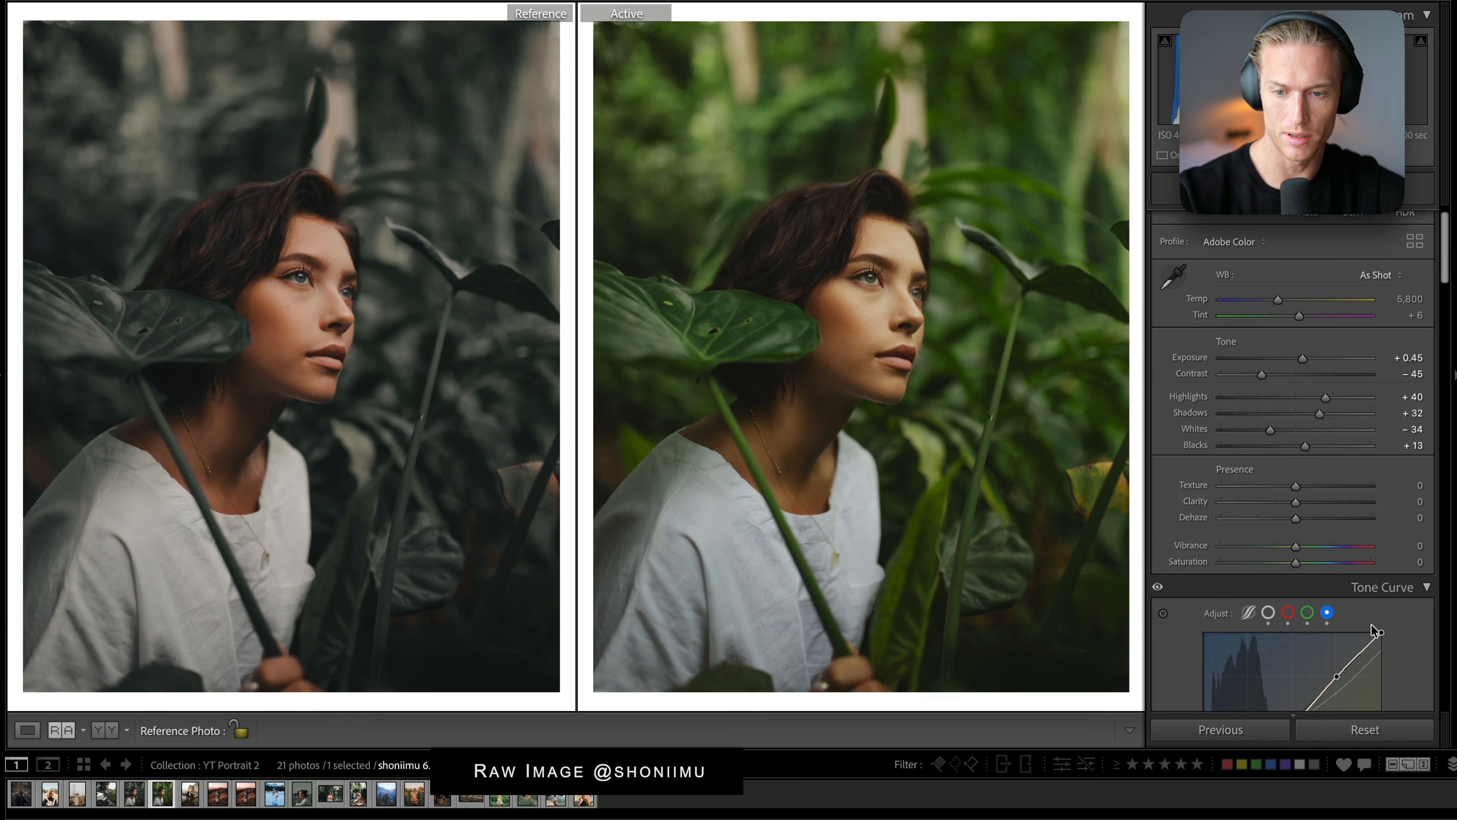
left_click_drag(1302, 567, 1300, 561)
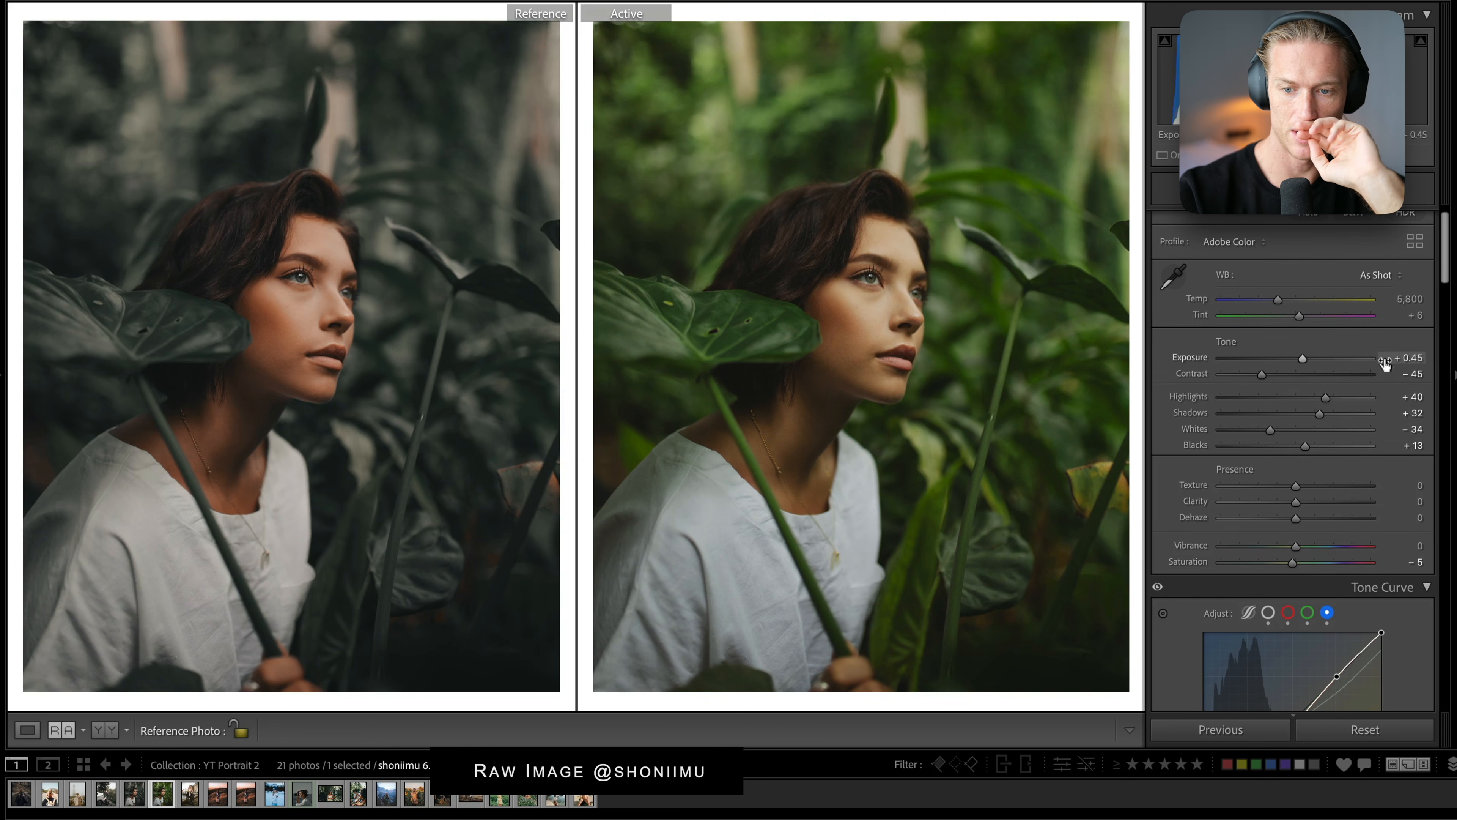
- Set the Color Mixer's yellow saturation to −72 and green saturation to −84, and shift the yellow hue to −100
scroll(1382, 365, "down", 10)
scroll(1323, 331, "up", 1)
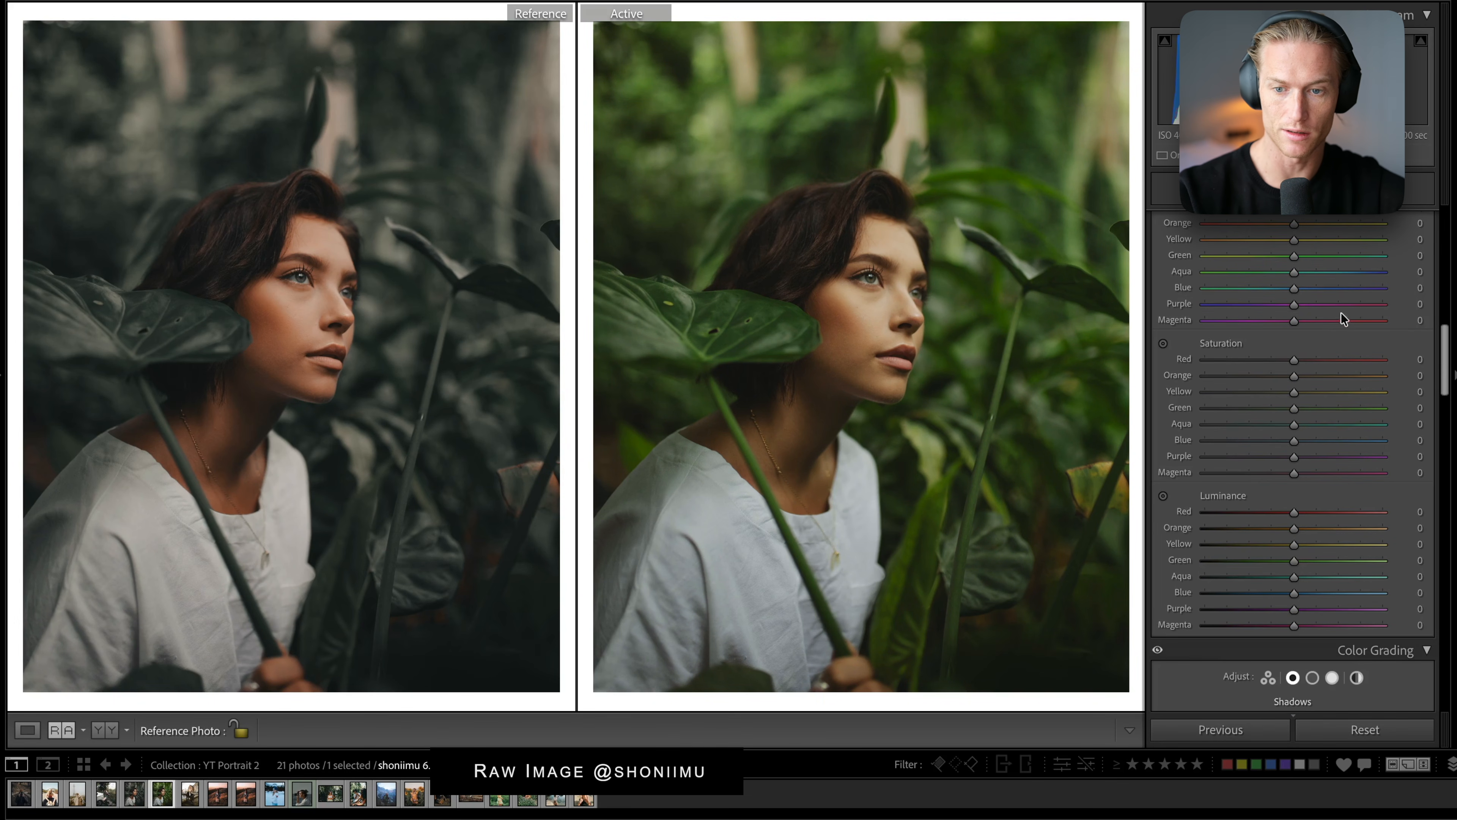
left_click_drag(1294, 408, 1228, 391)
left_click(1230, 391)
scroll(1245, 344, "up", 3)
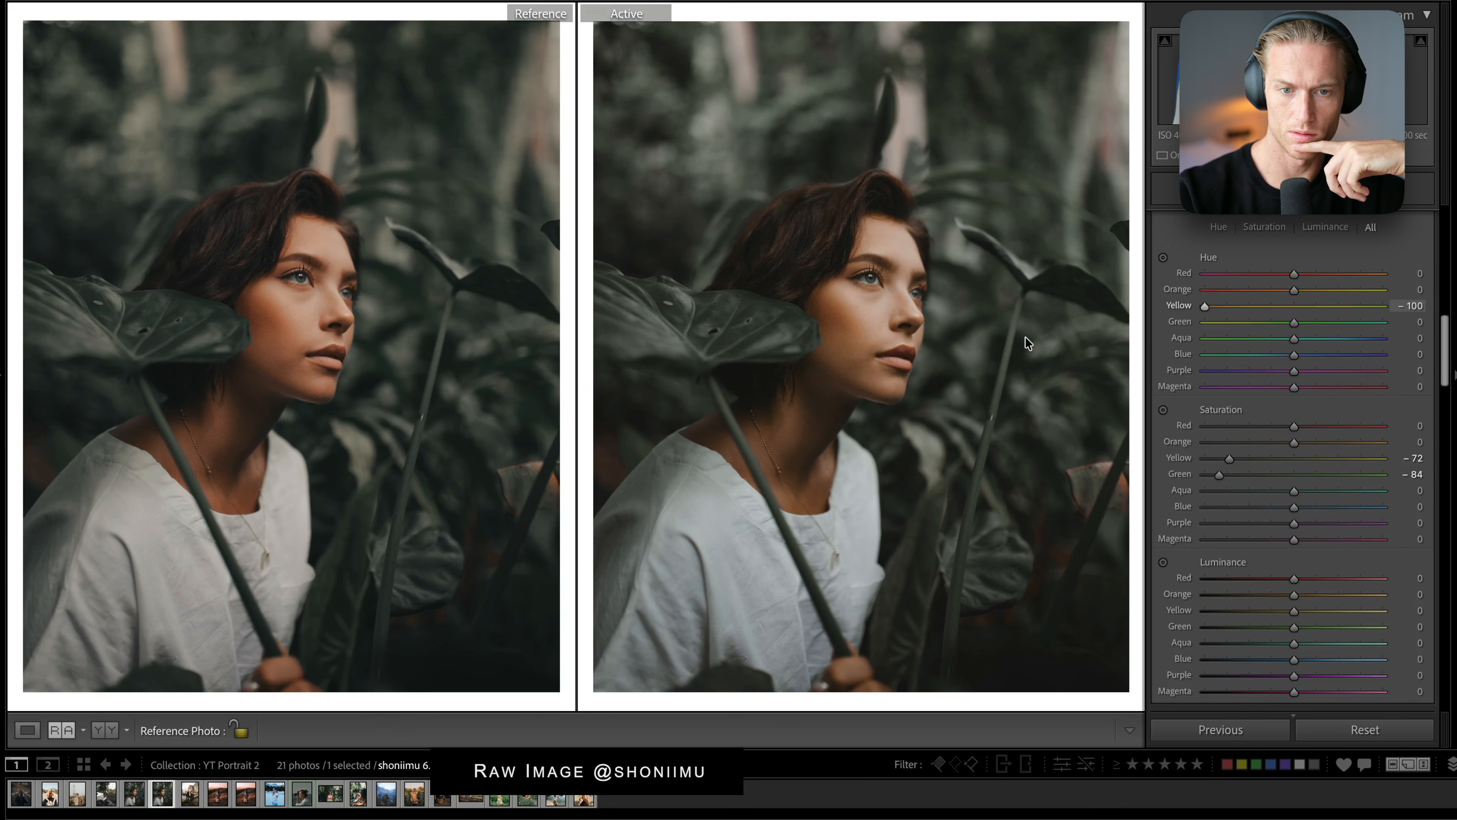
- Set the Color Mixer hues to −55 for yellow, −7 for orange and +24 for red
left_click_drag(1234, 332, 1286, 289)
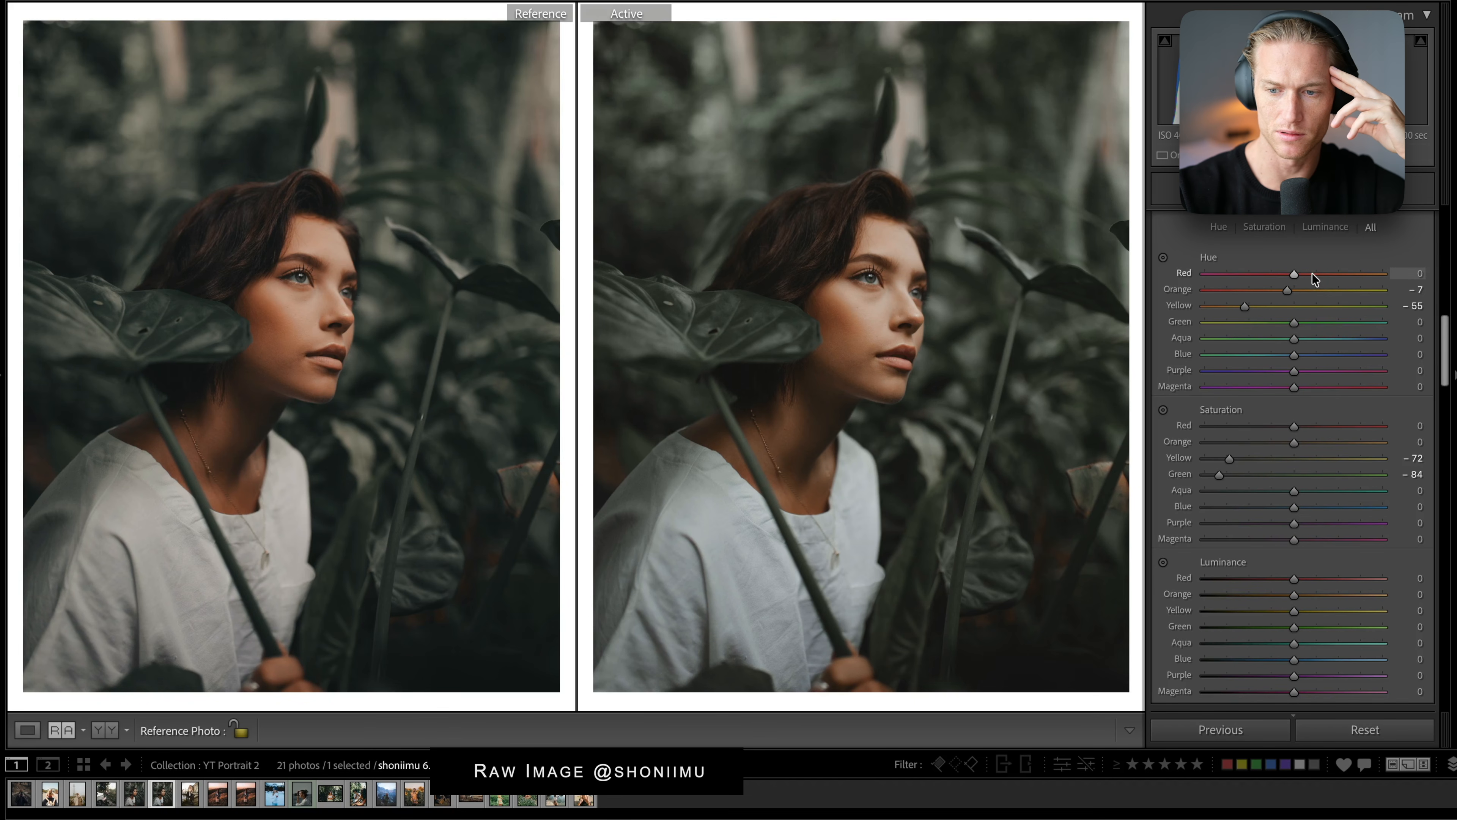
mouse_move(1292, 274)
left_mouse_down()
mouse_move(1257, 275)
mouse_move(1331, 276)
mouse_move(1315, 280)
left_mouse_up()
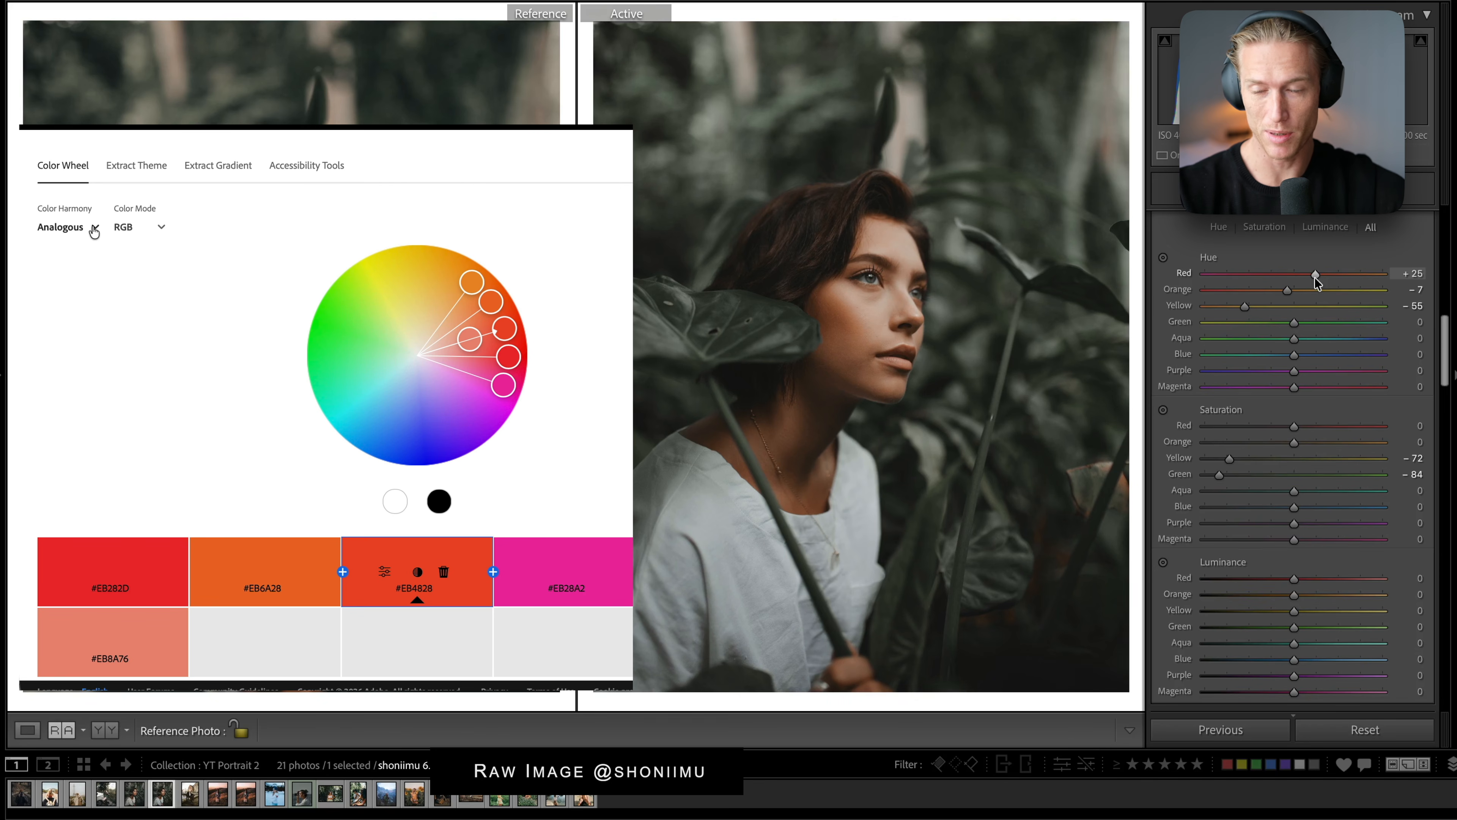
left_click_drag(1316, 280, 1316, 278)
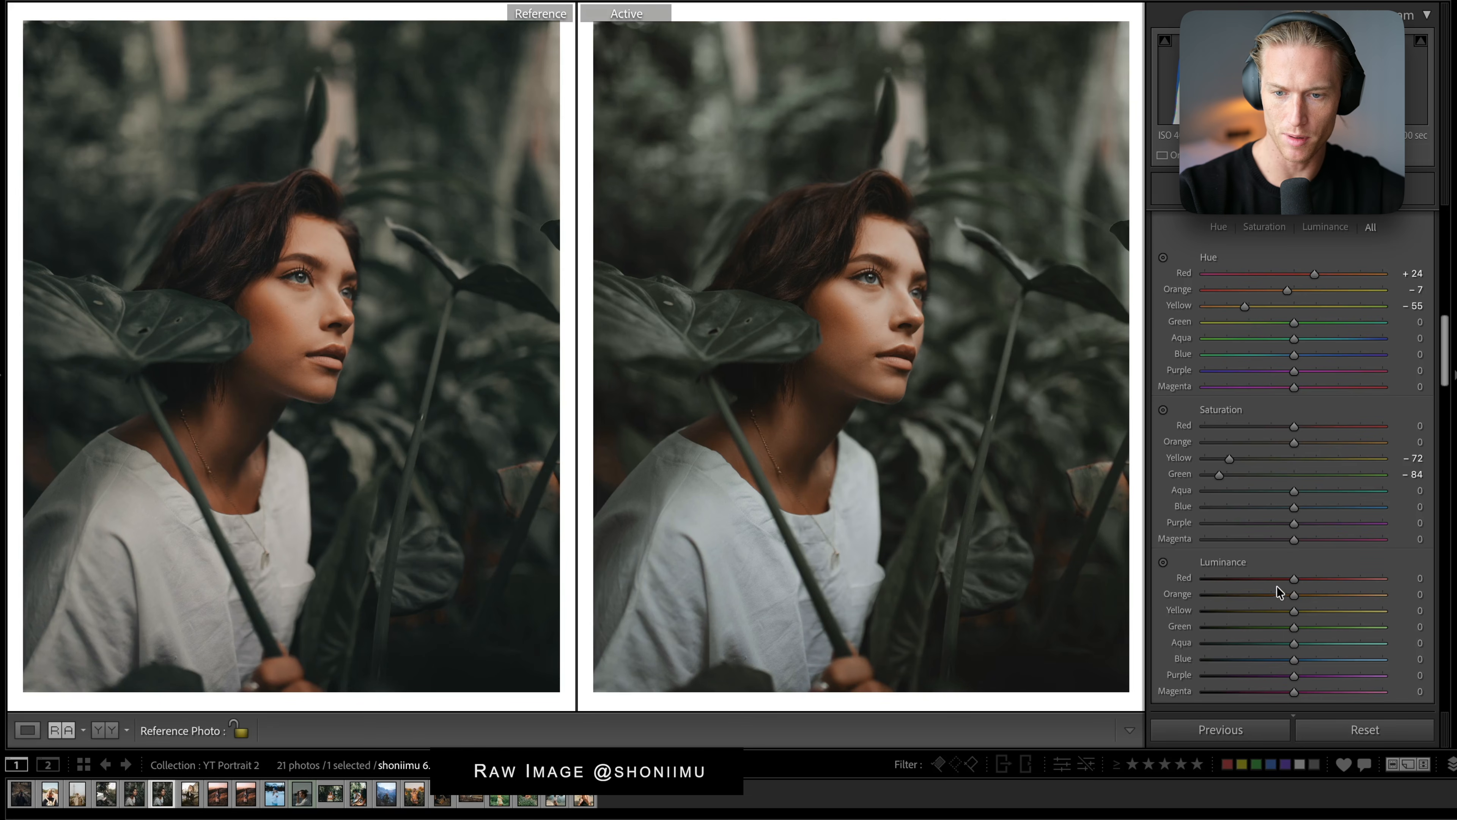
- Lower the Color Mixer luminance to −23 for yellow and −16 for green
left_click_drag(1294, 611, 1267, 609)
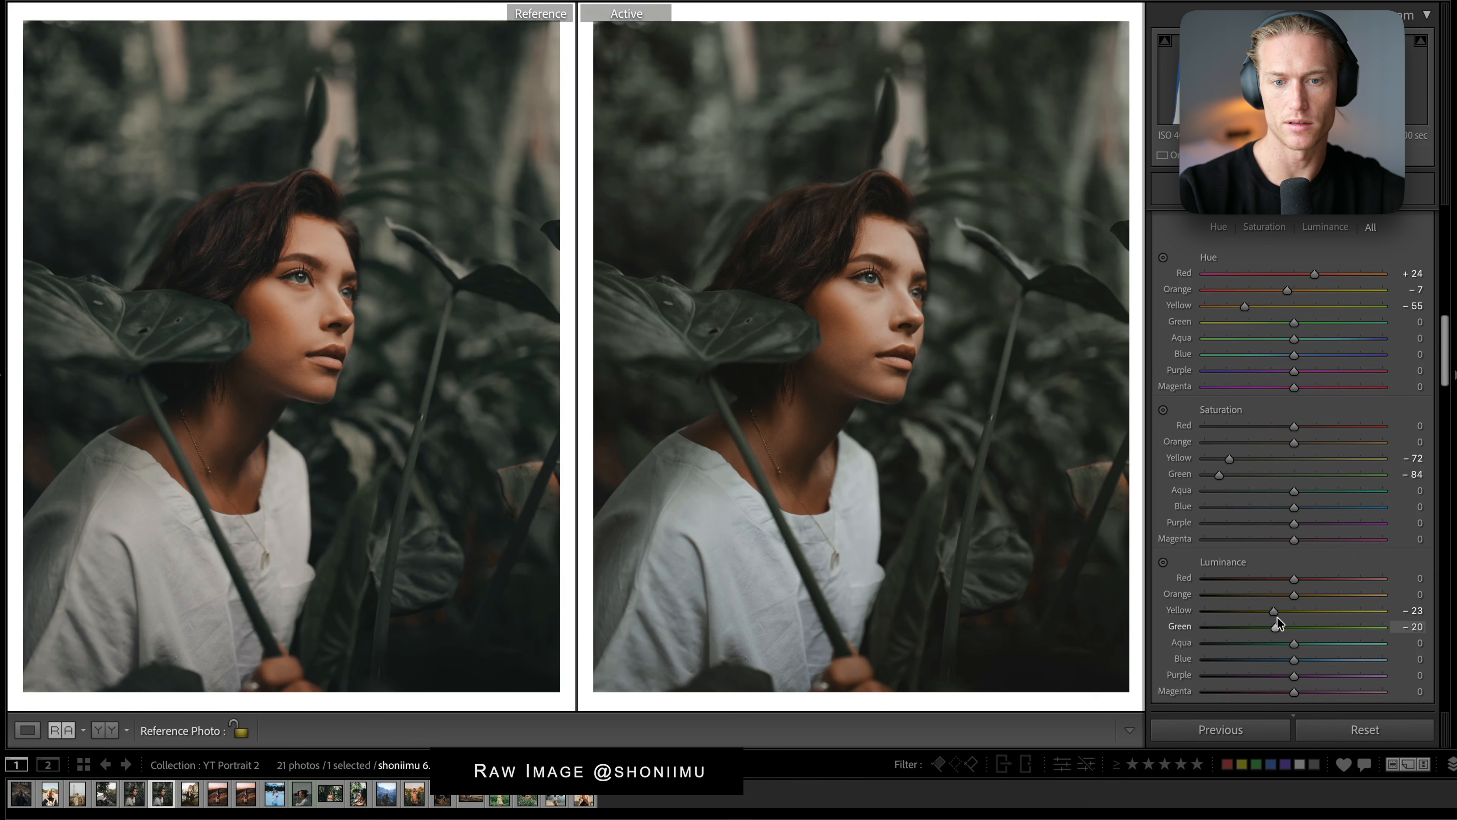
mouse_move(1277, 617)
left_mouse_down()
mouse_move(1213, 612)
mouse_move(1257, 626)
left_mouse_up()
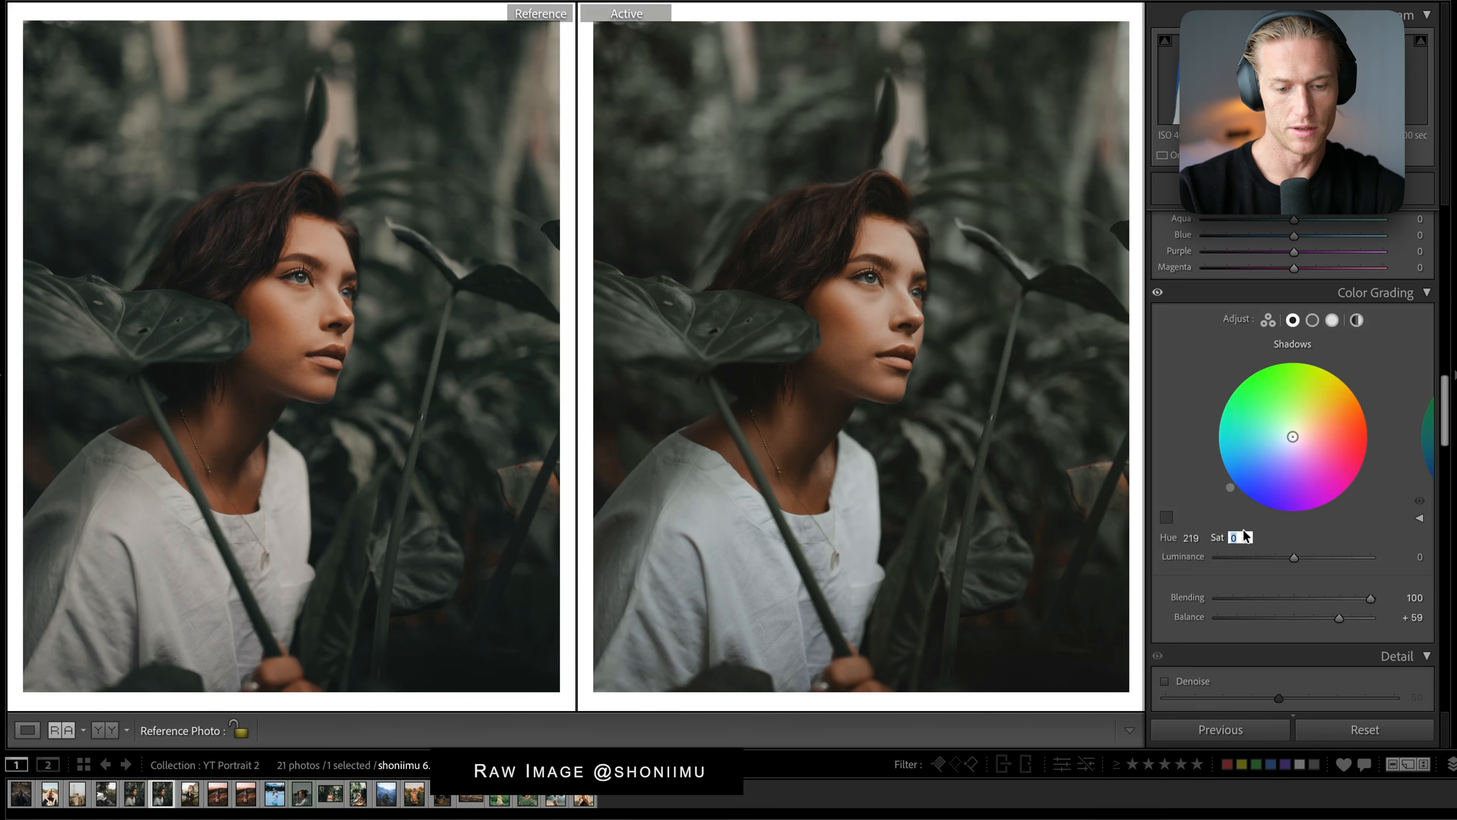
- In Color Grading, give the shadows hue 219 with saturation 15 and the highlights hue 38 with saturation 11
type("15")
key("Return")
left_click(1333, 320)
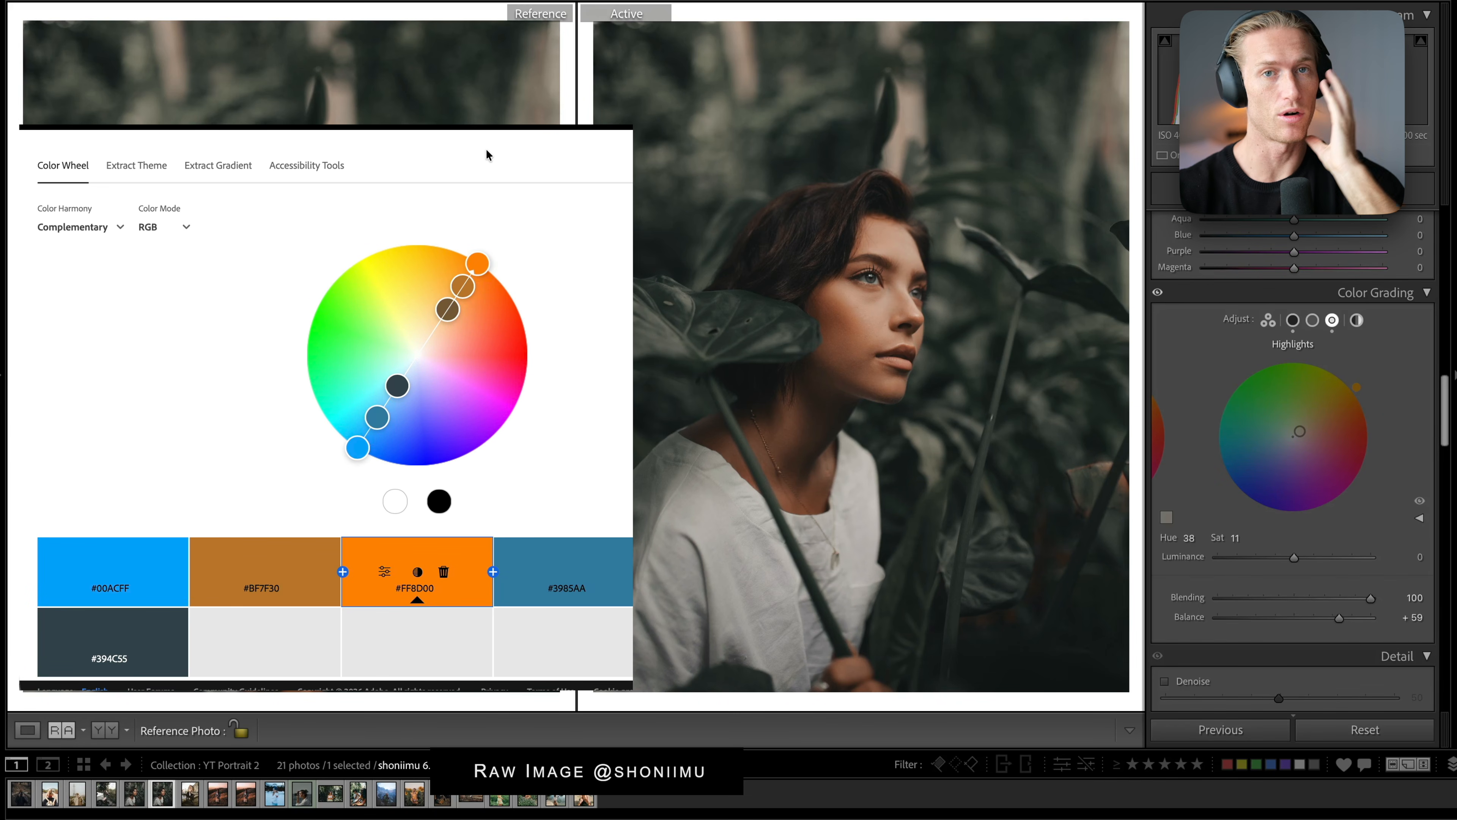
- Review the highlight and shadow grading, and switch the color wheel page's harmony to Monochromatic with a base orange of #FF9300
left_click(63, 235)
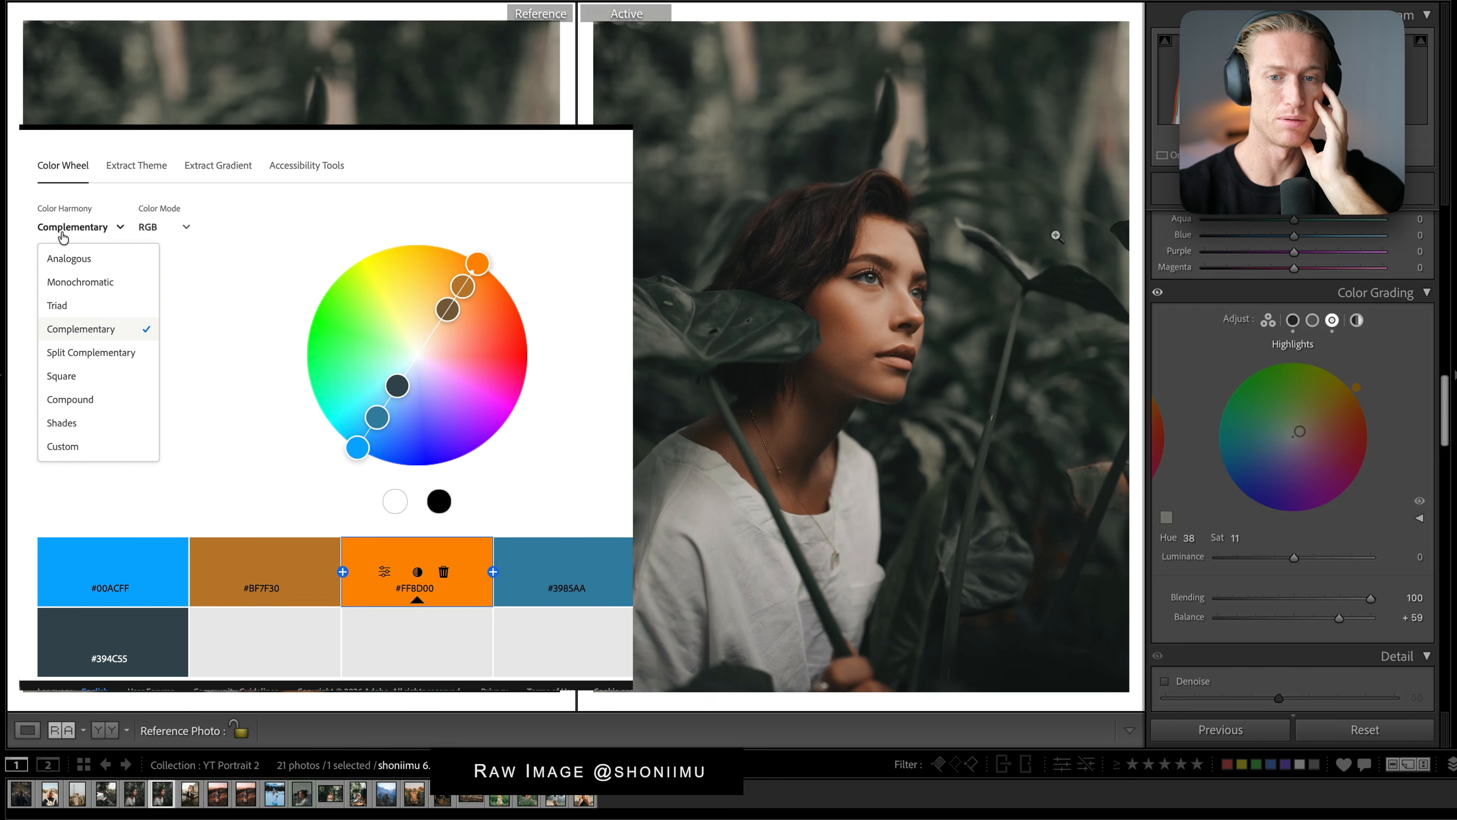
scroll(1274, 322, "up", 6)
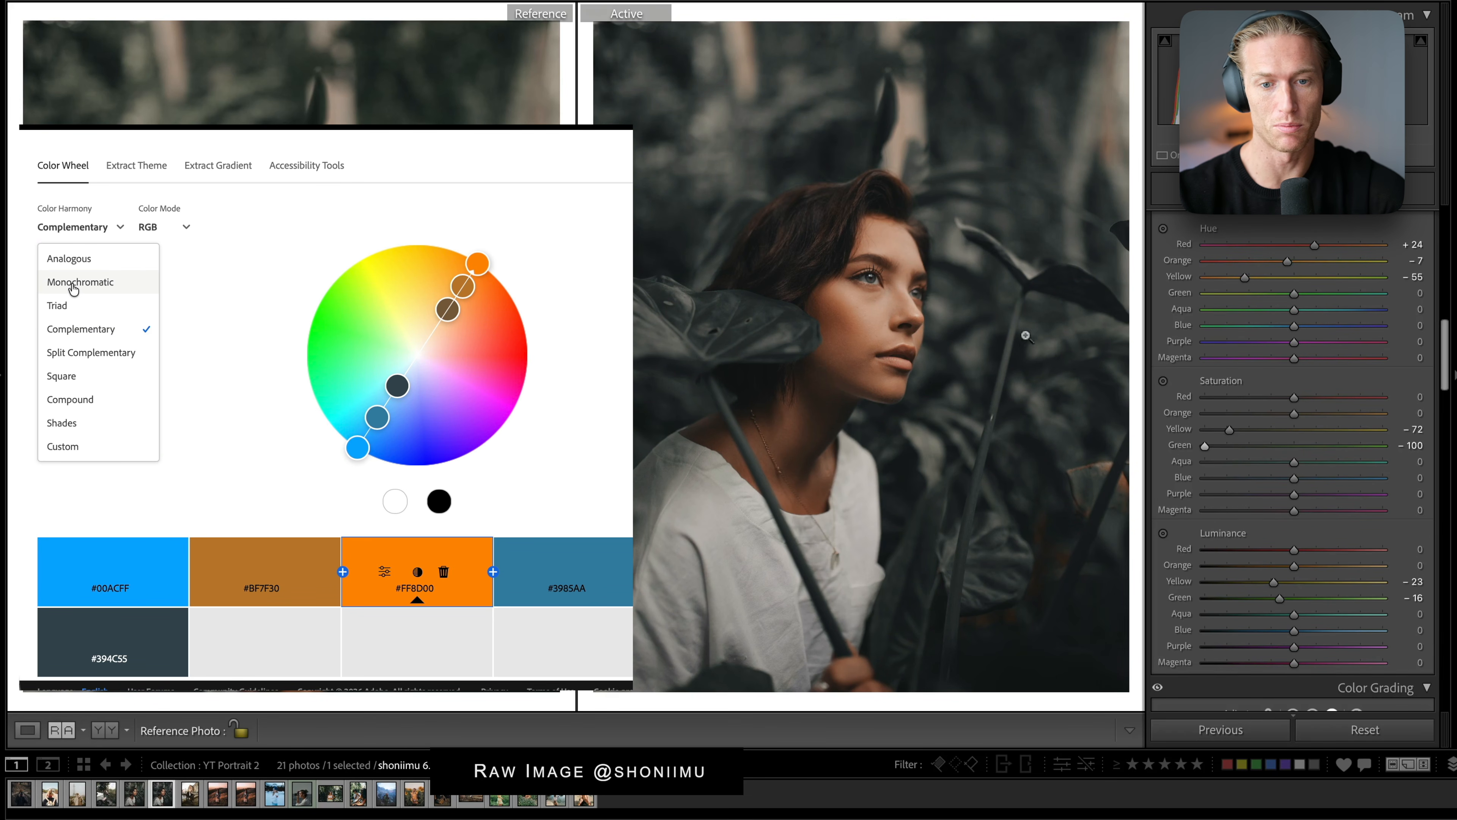
scroll(1291, 402, "down", 5)
left_click(1332, 326)
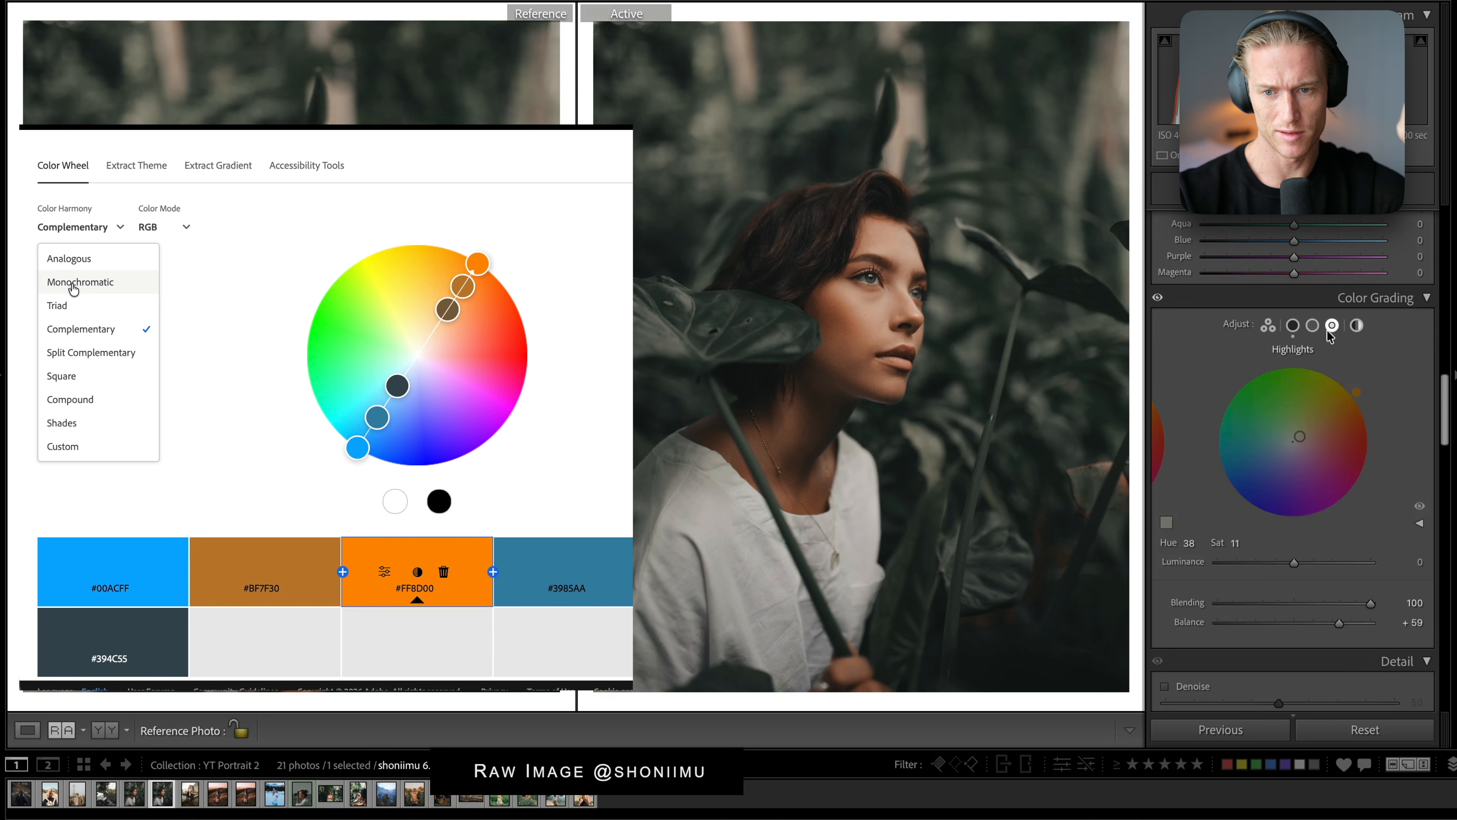
left_click(1293, 326)
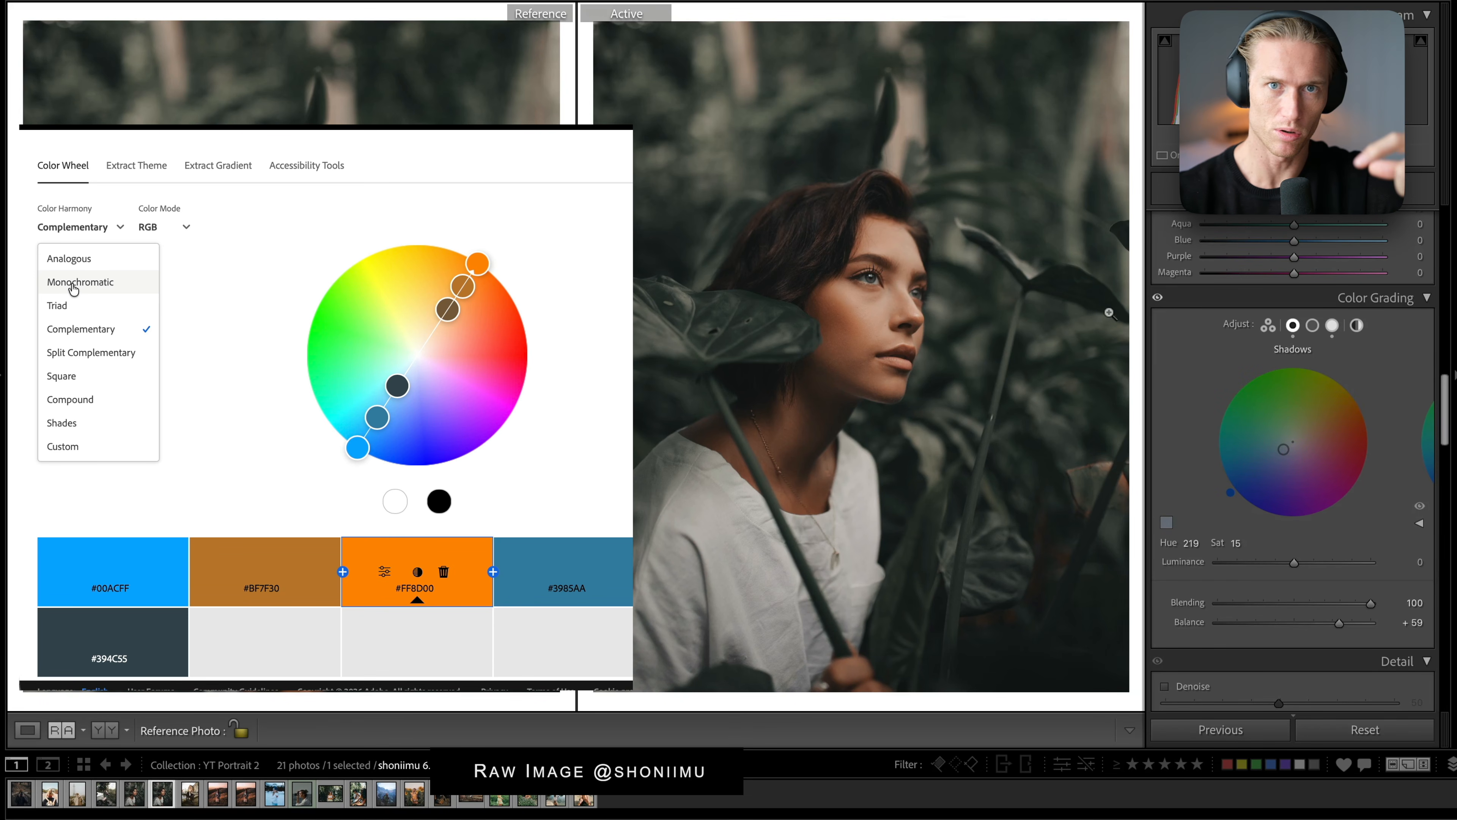
scroll(1235, 584, "down", 1)
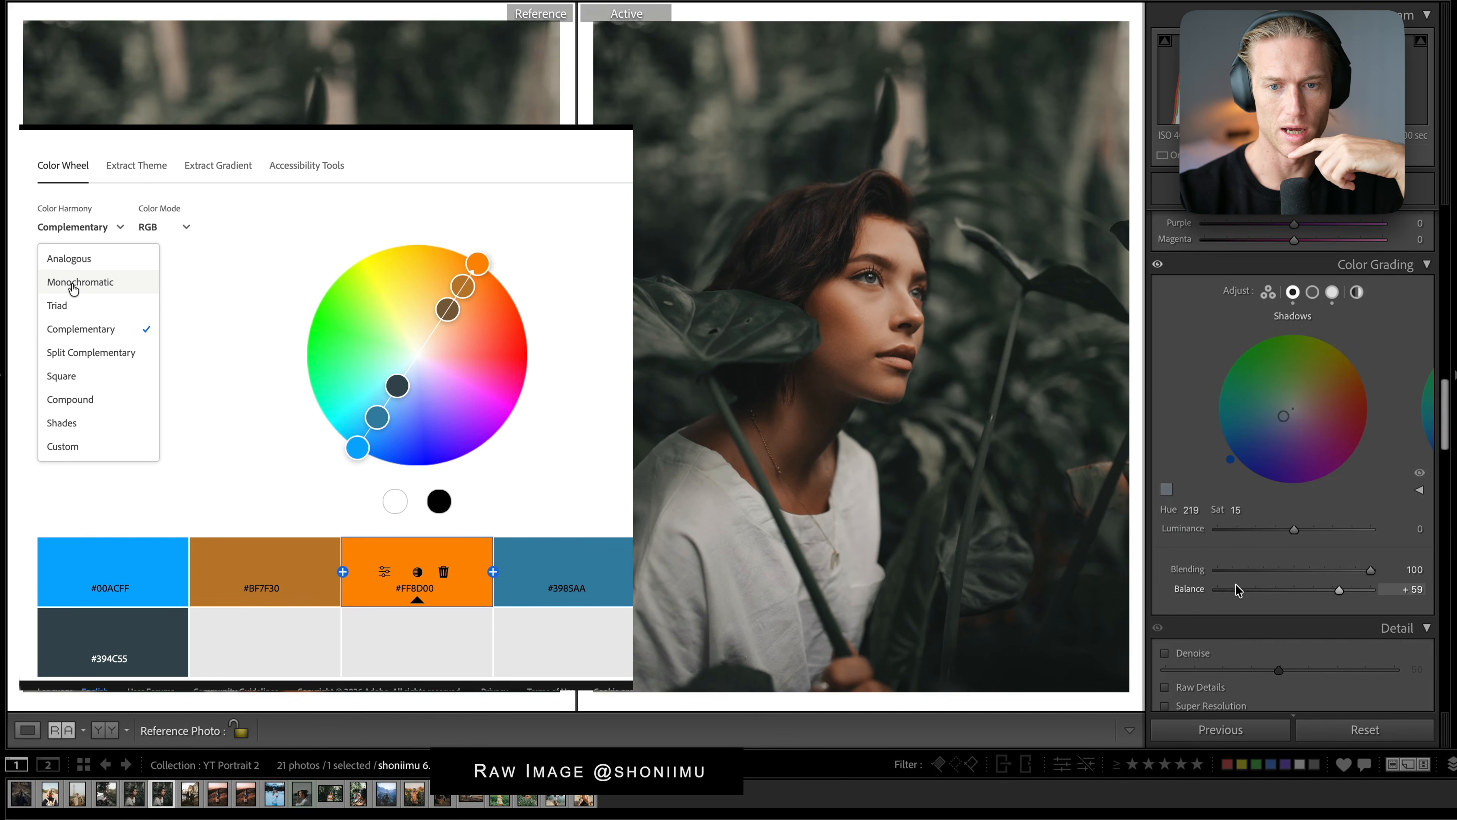
left_click(73, 287)
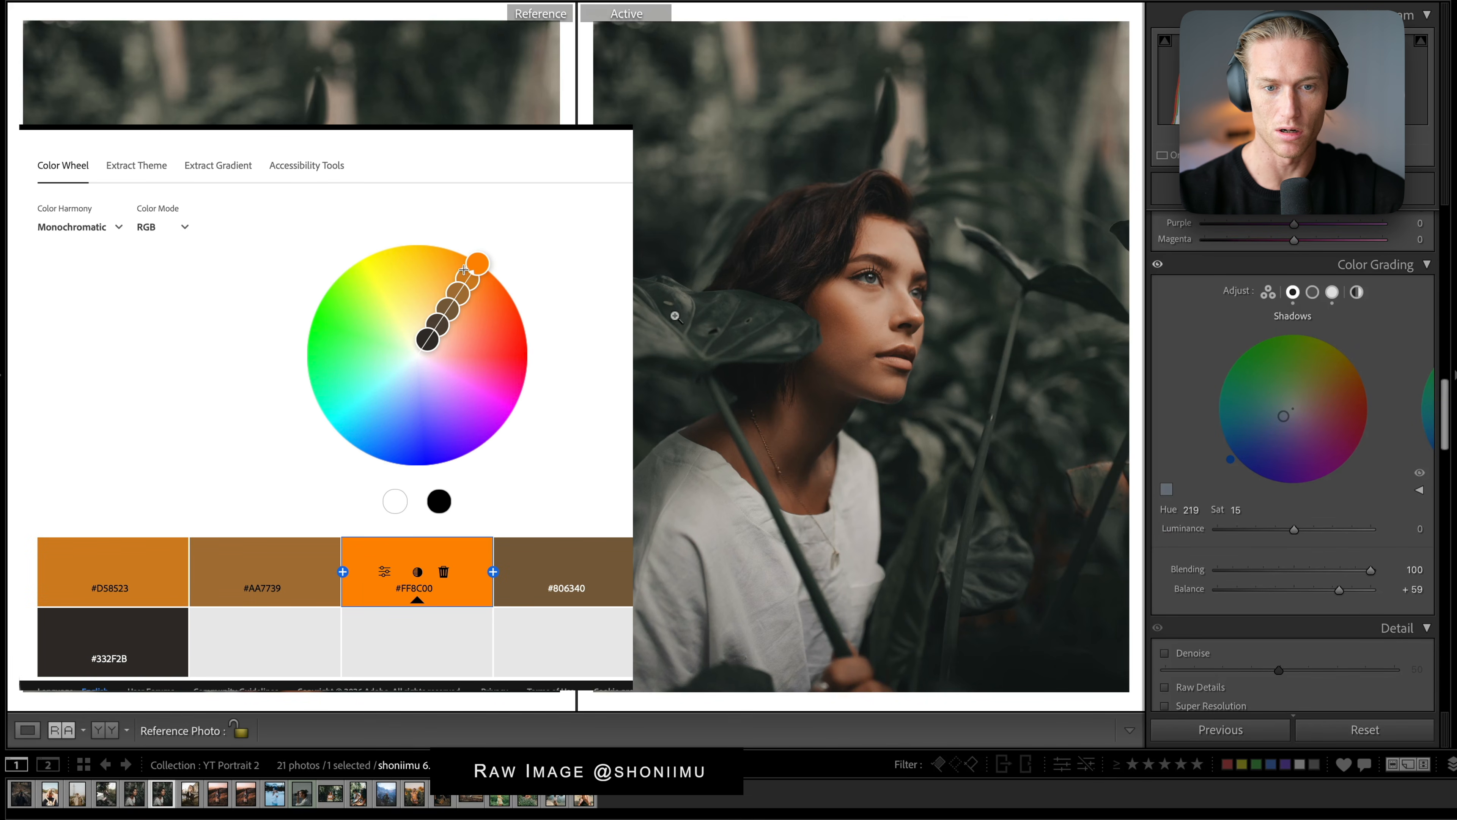
left_click_drag(477, 263, 476, 249)
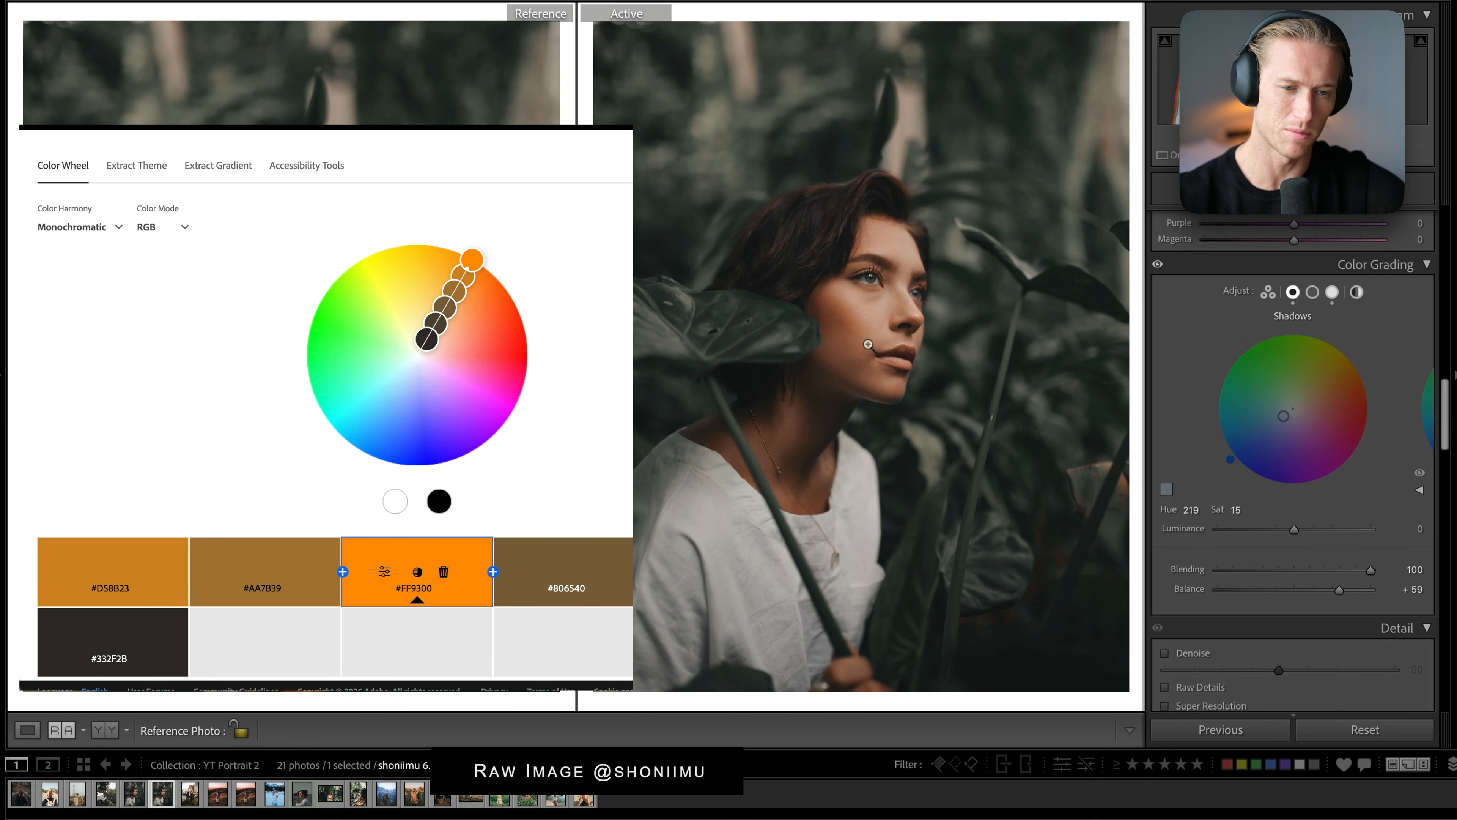
- Examine the RGB point curve and toggle the Tone Curve's effect off and on to compare the portrait
scroll(1288, 651, "down", 1)
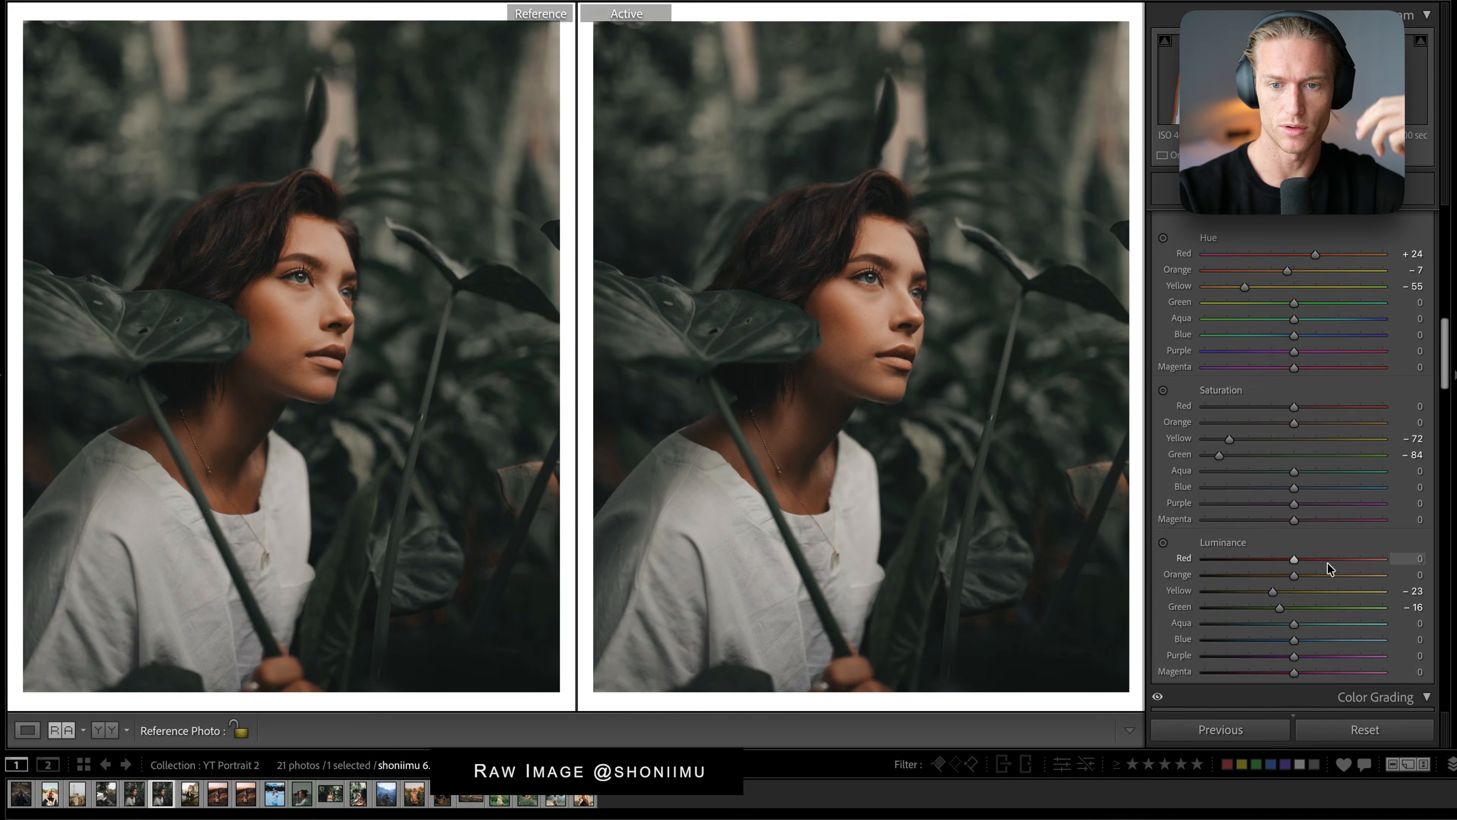
scroll(1284, 459, "down", 3)
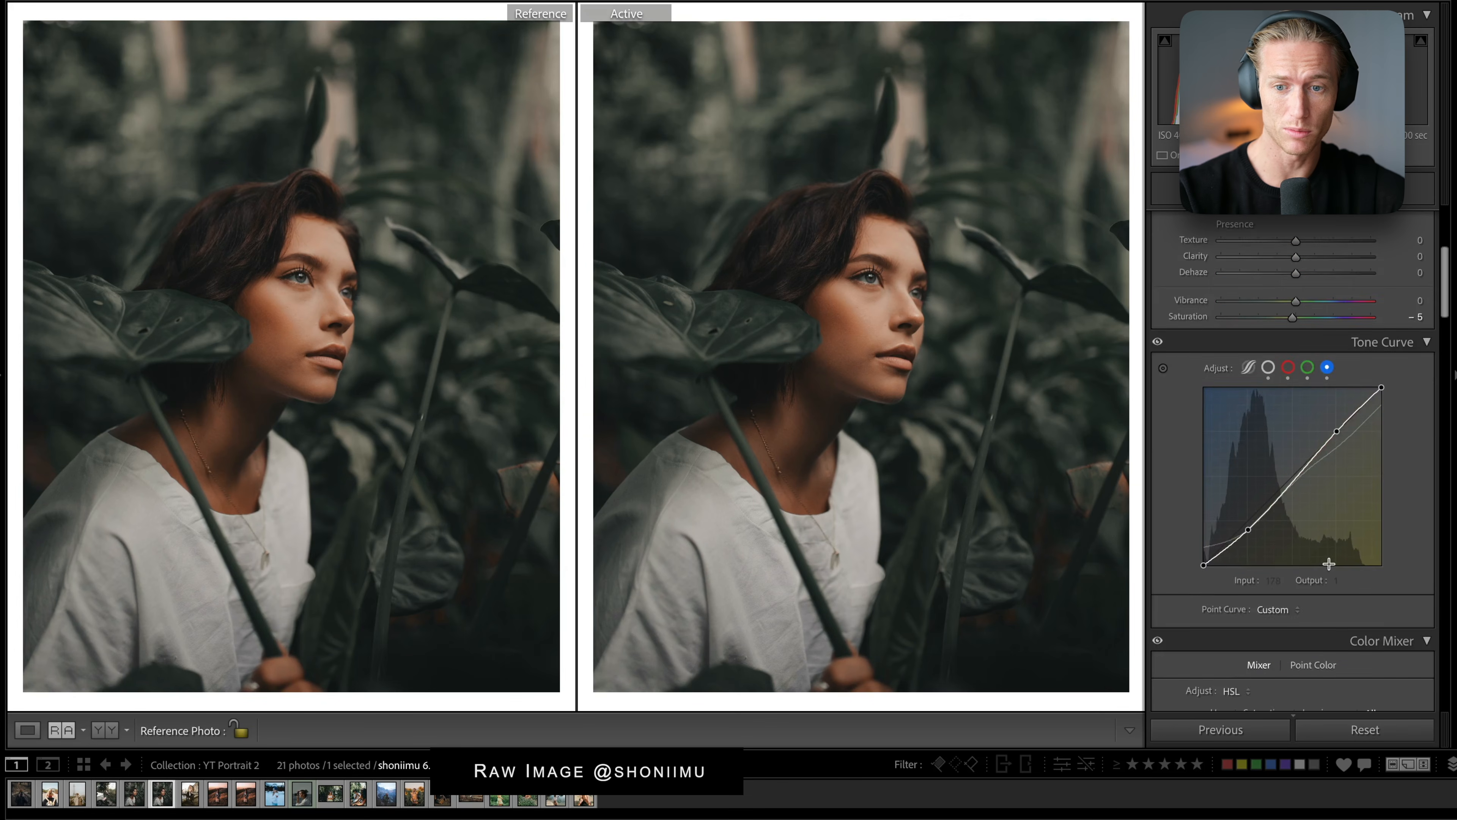
scroll(1282, 459, "down", 2)
left_click(1268, 429)
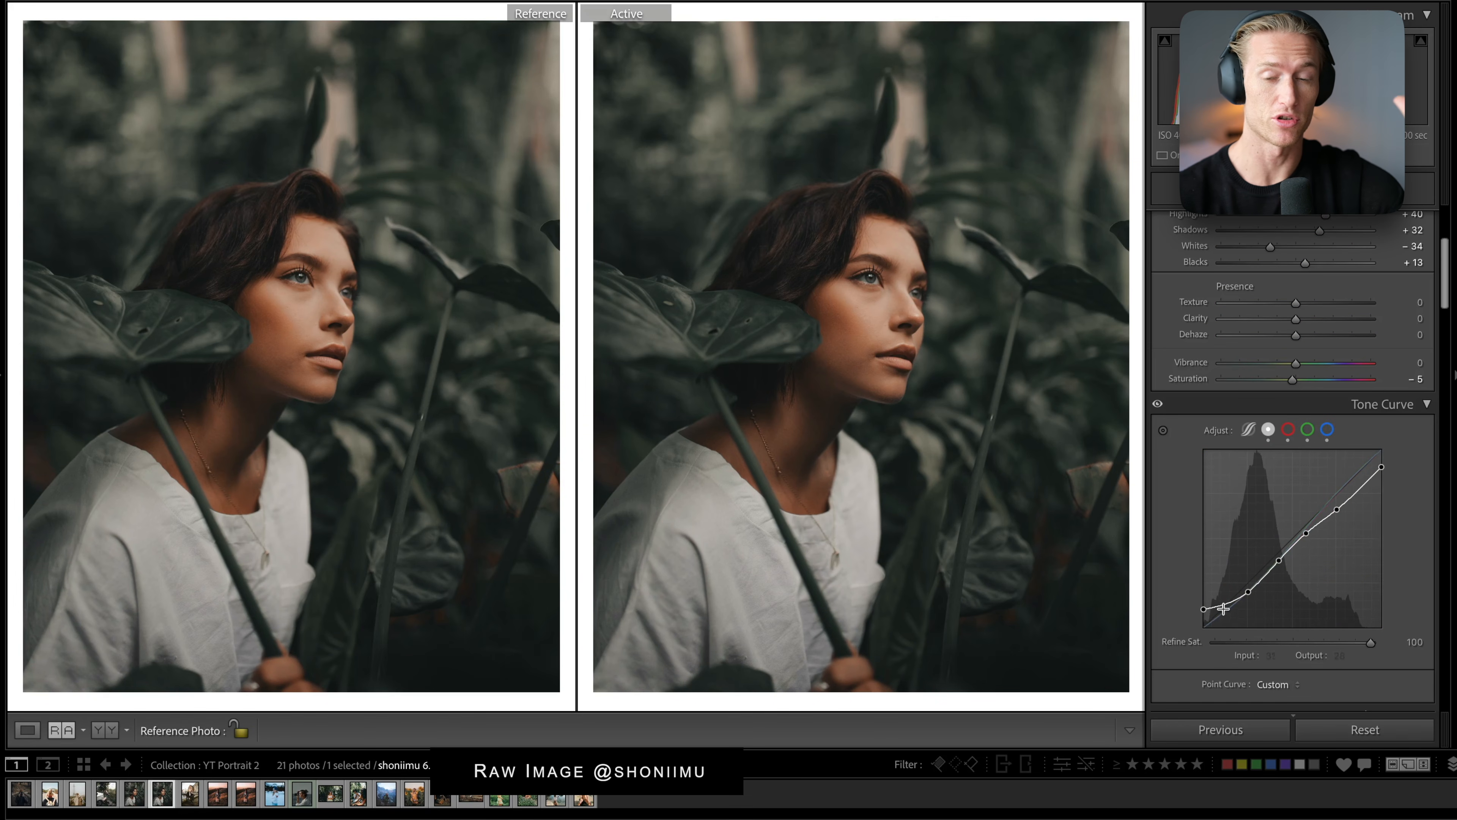
left_click(1157, 405)
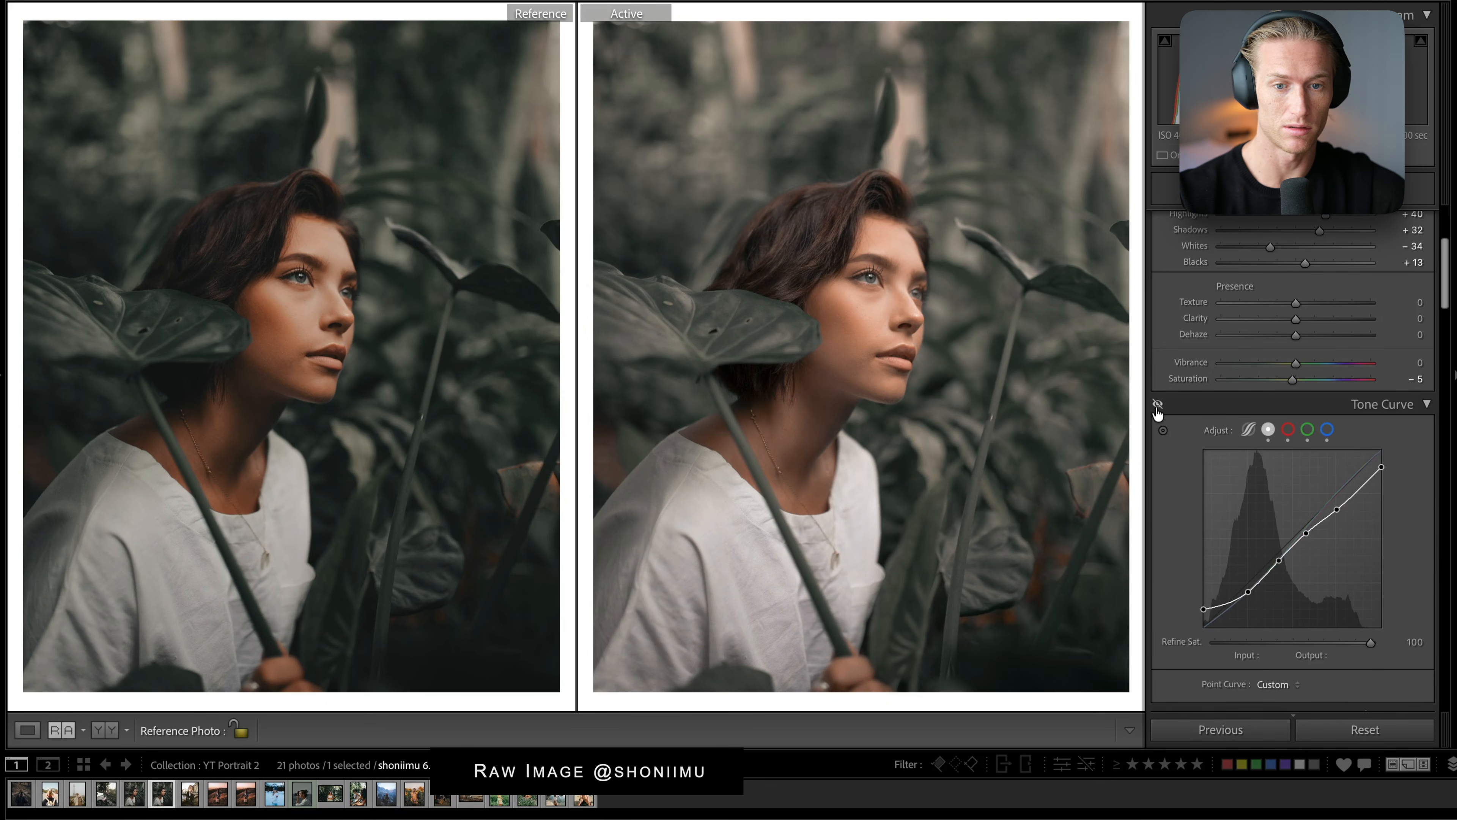
left_click(1157, 404)
- Try lowering Whites to −100 in the basic tone adjustments, and undo the change
scroll(1203, 431, "up", 5)
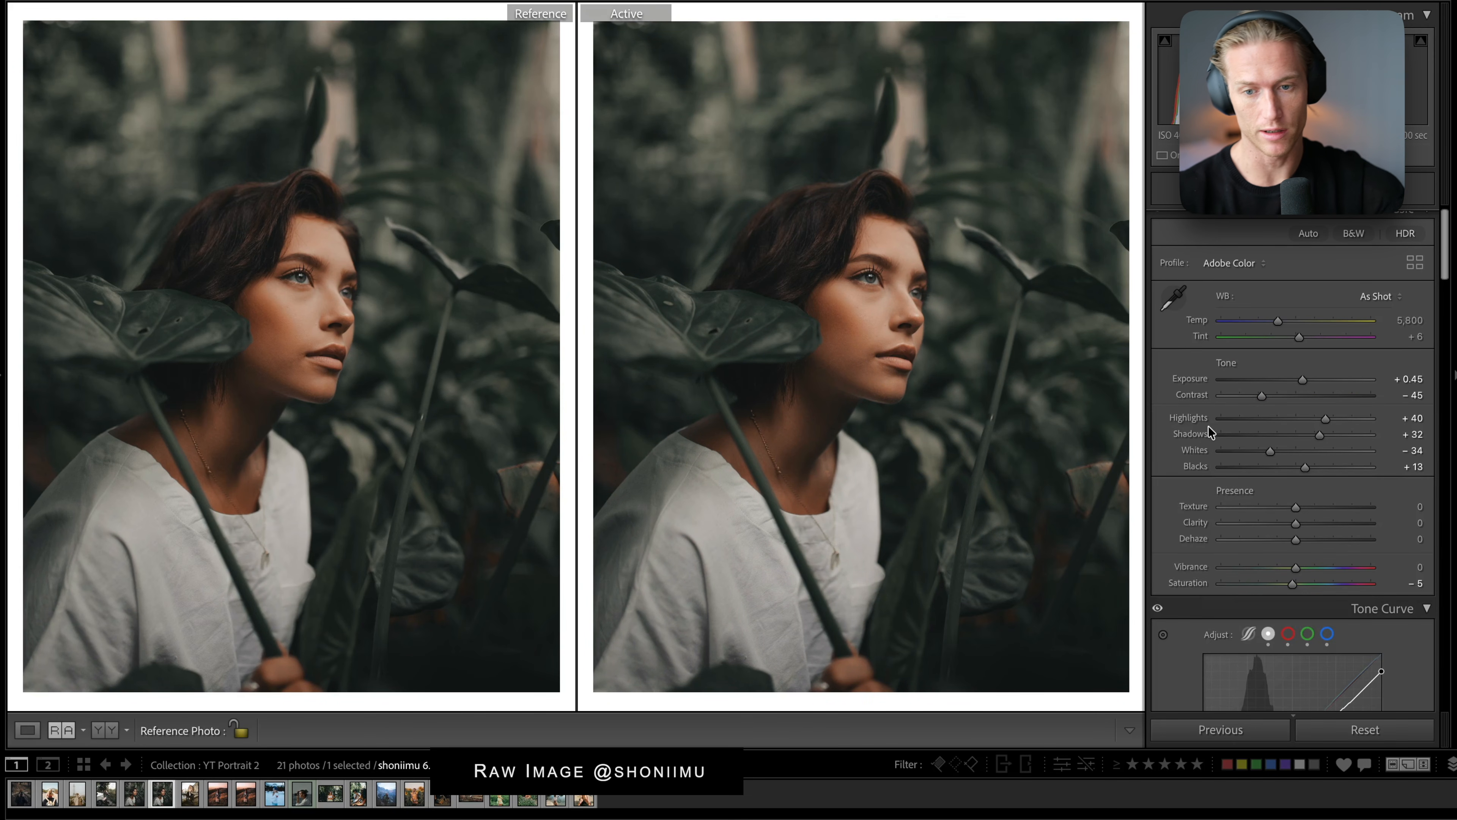
left_click_drag(1280, 450, 1188, 442)
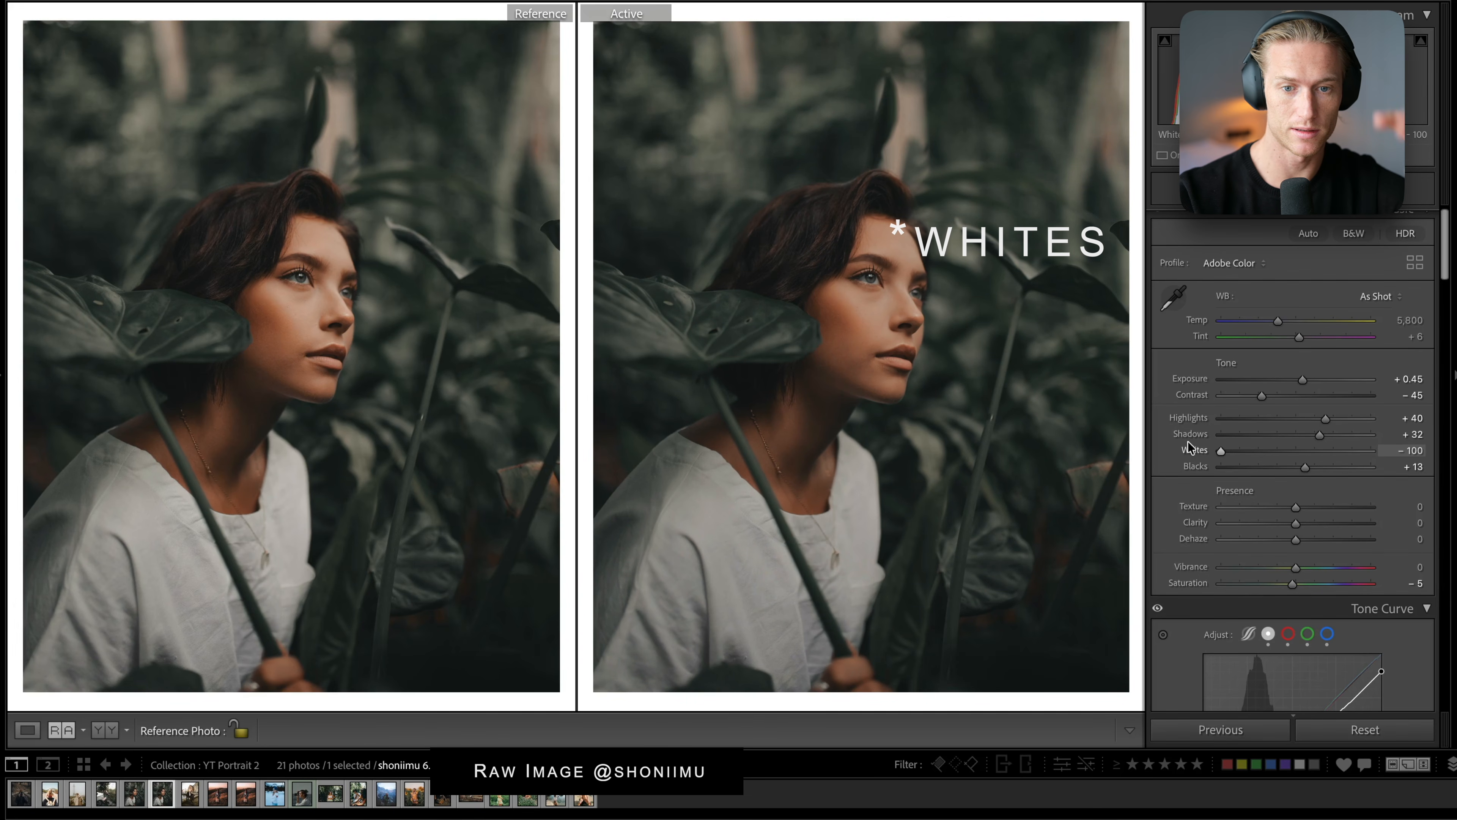
key("ctrl+z")
scroll(1283, 390, "down", 2)
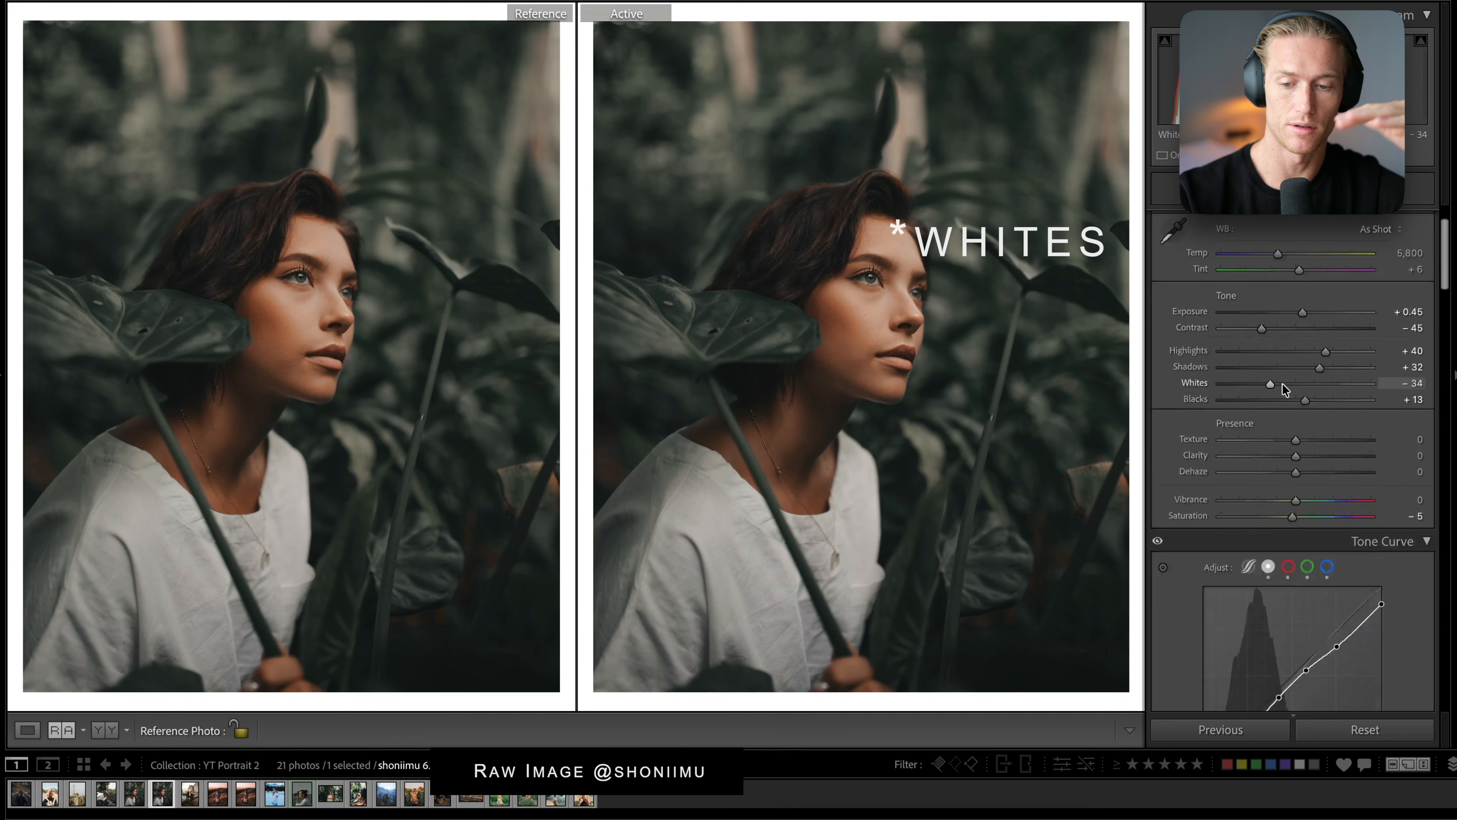
scroll(1284, 389, "down", 2)
scroll(1363, 470, "up", 4)
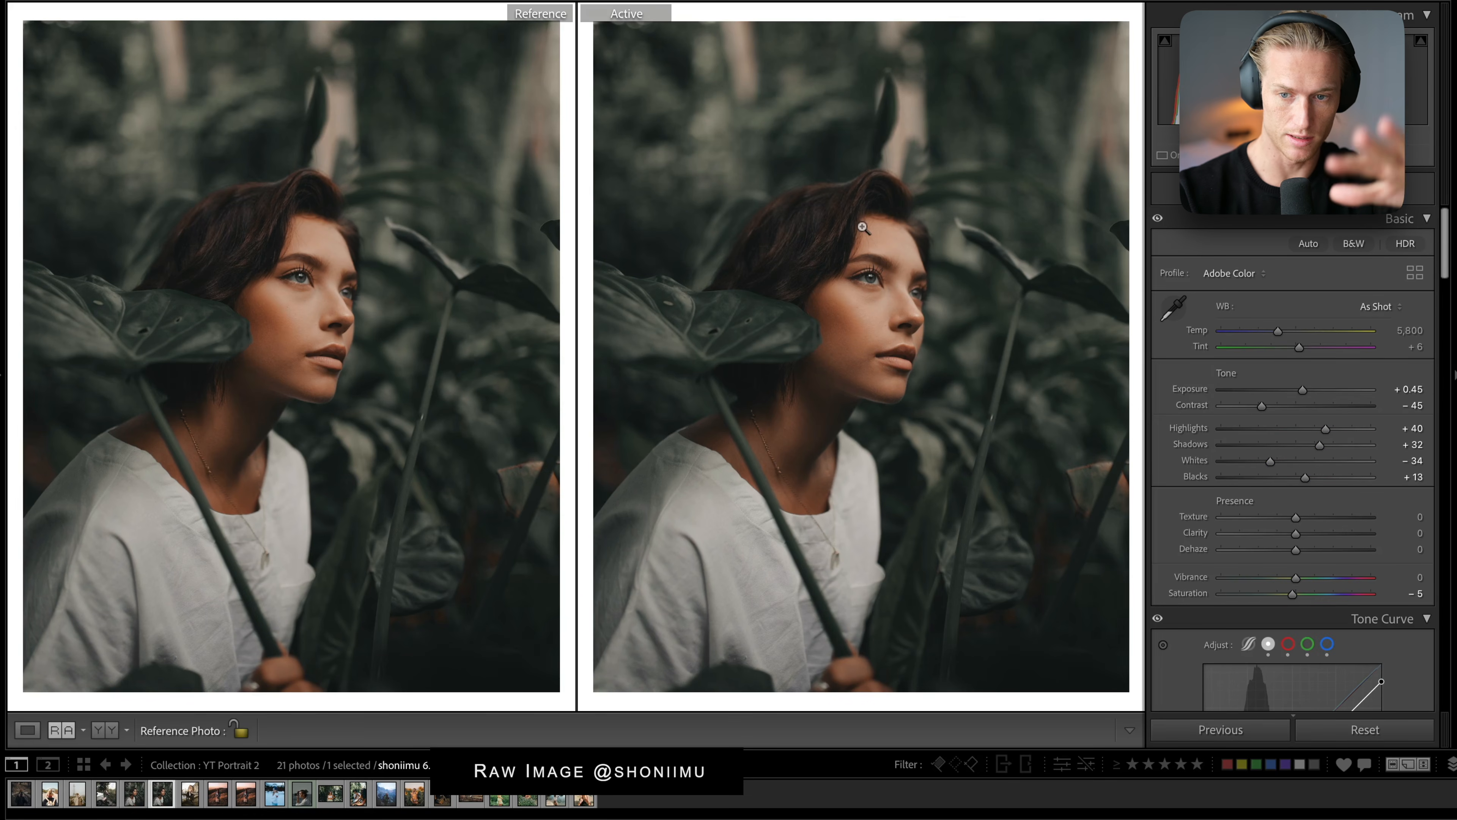
- Try reshaping the bright end of the RGB point curve, pulling the upper point down to output 156, and undo the changes
scroll(1291, 516, "down", 6)
left_click_drag(1381, 452, 1390, 462)
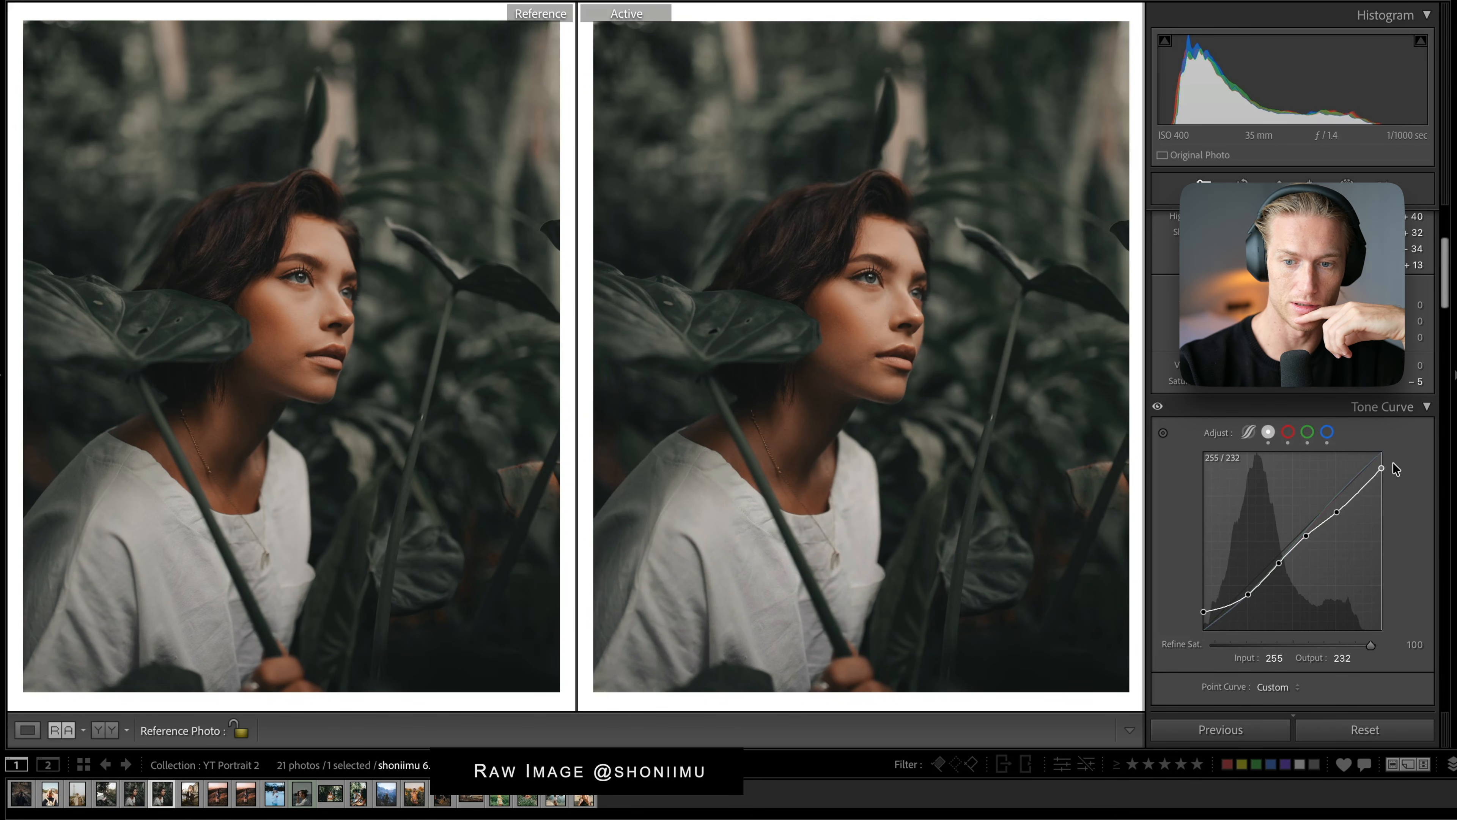
key("ctrl+z")
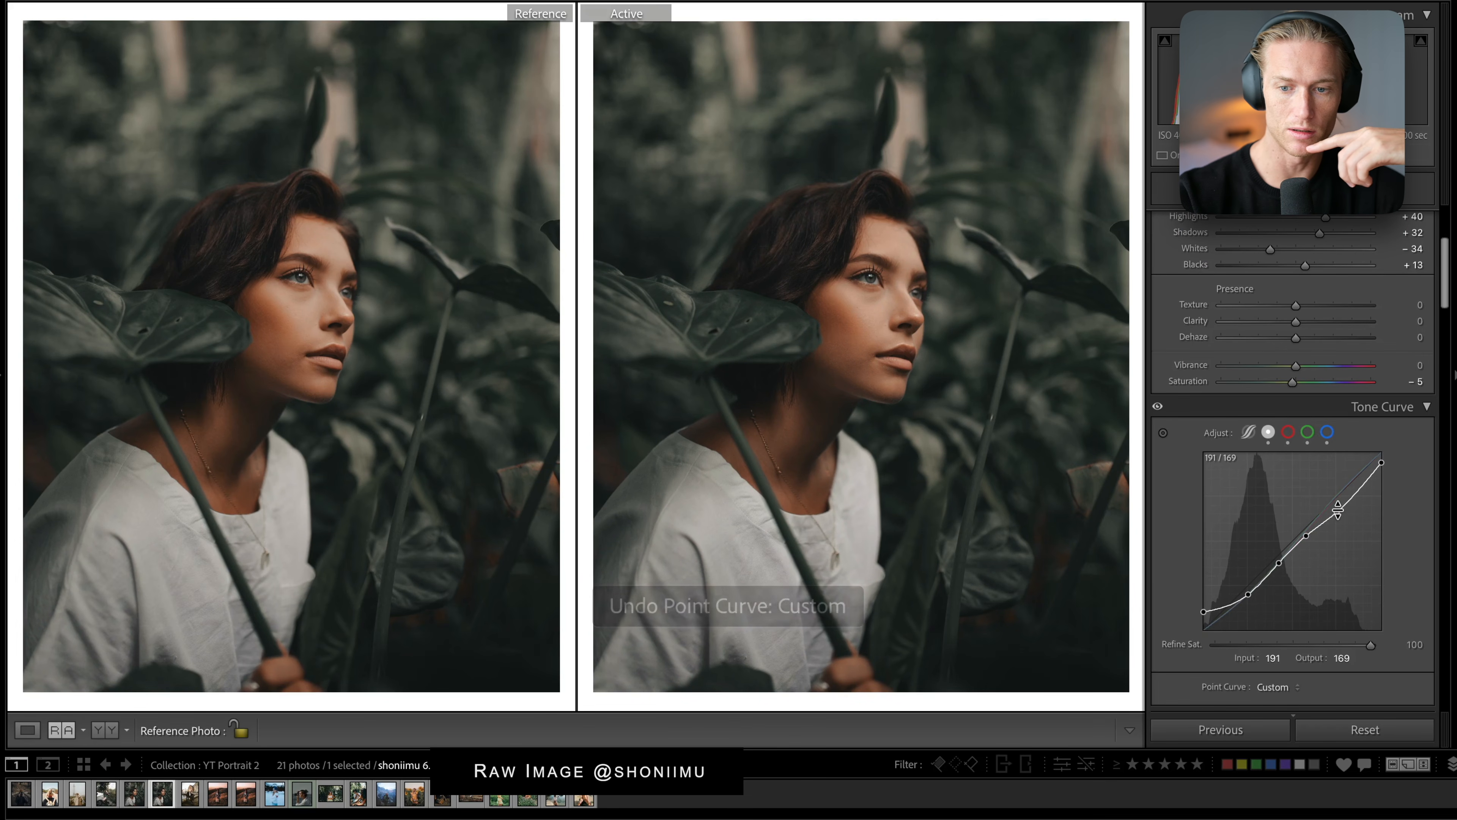
left_click_drag(1337, 512, 1338, 522)
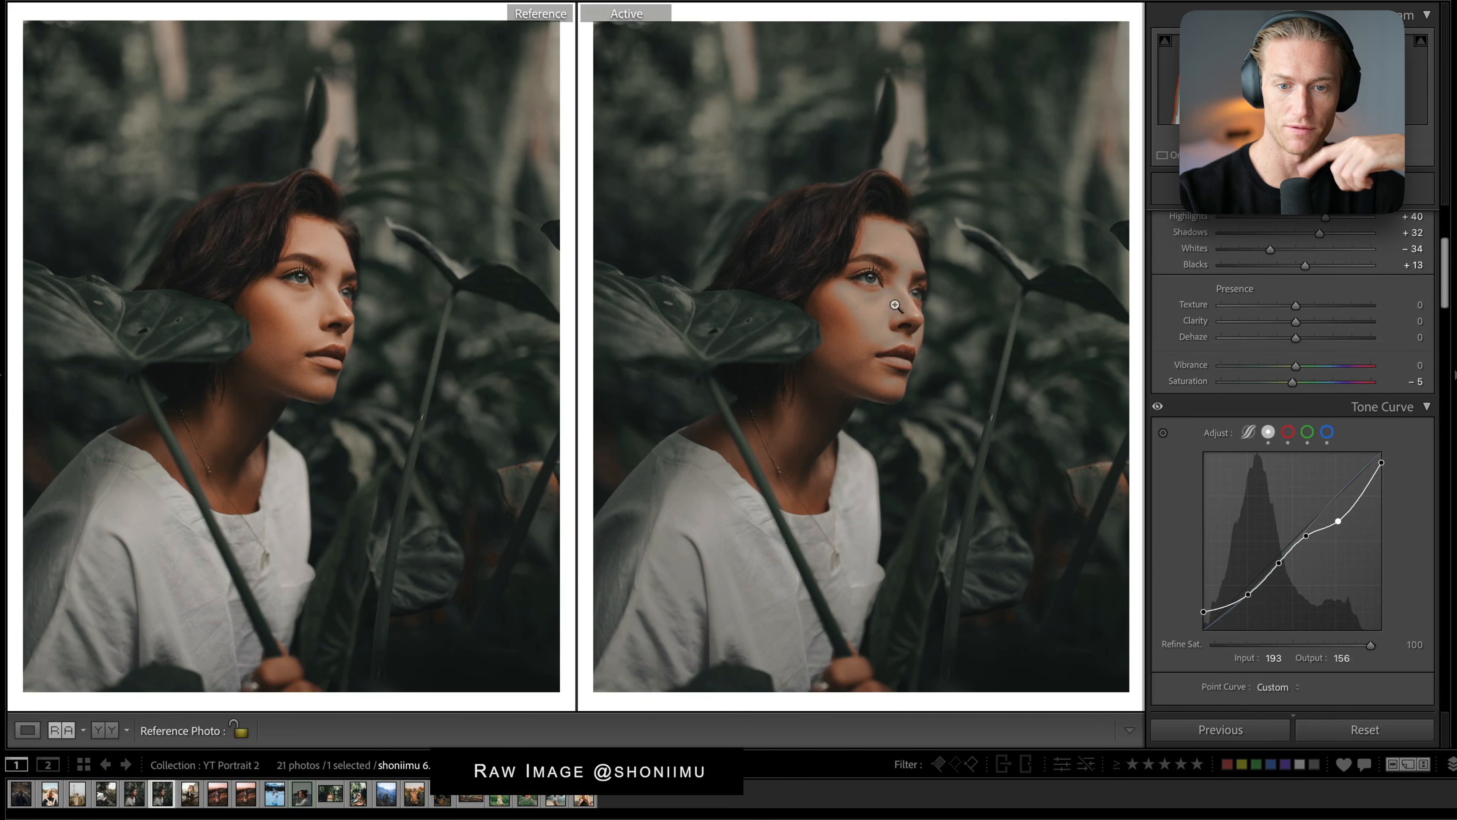
key("ctrl+z")
key("ctrl+z")
- Try lowering the photo's overall Saturation to −23, and undo the change
scroll(1367, 385, "down", 10)
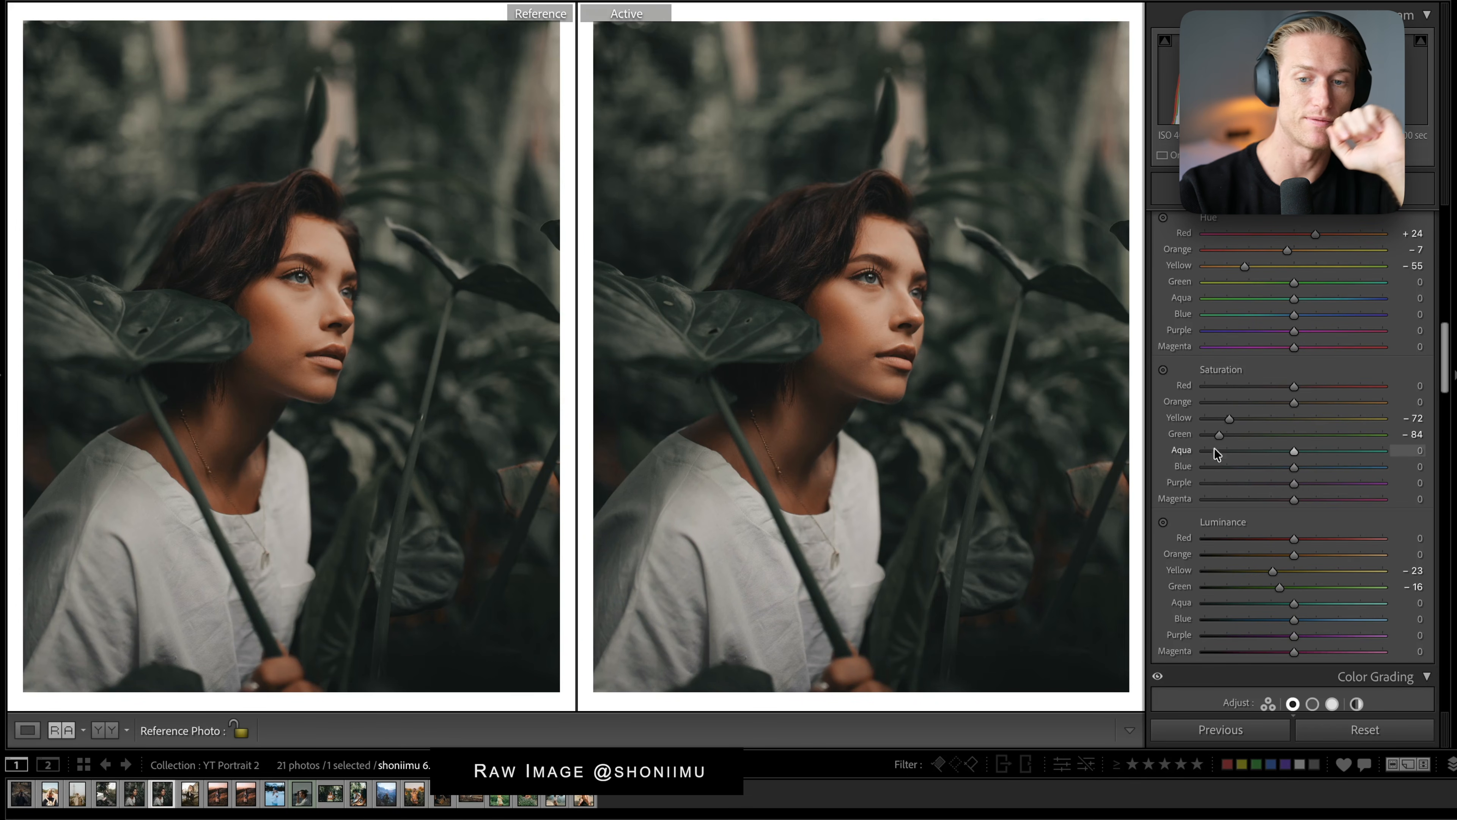
scroll(1320, 425, "up", 10)
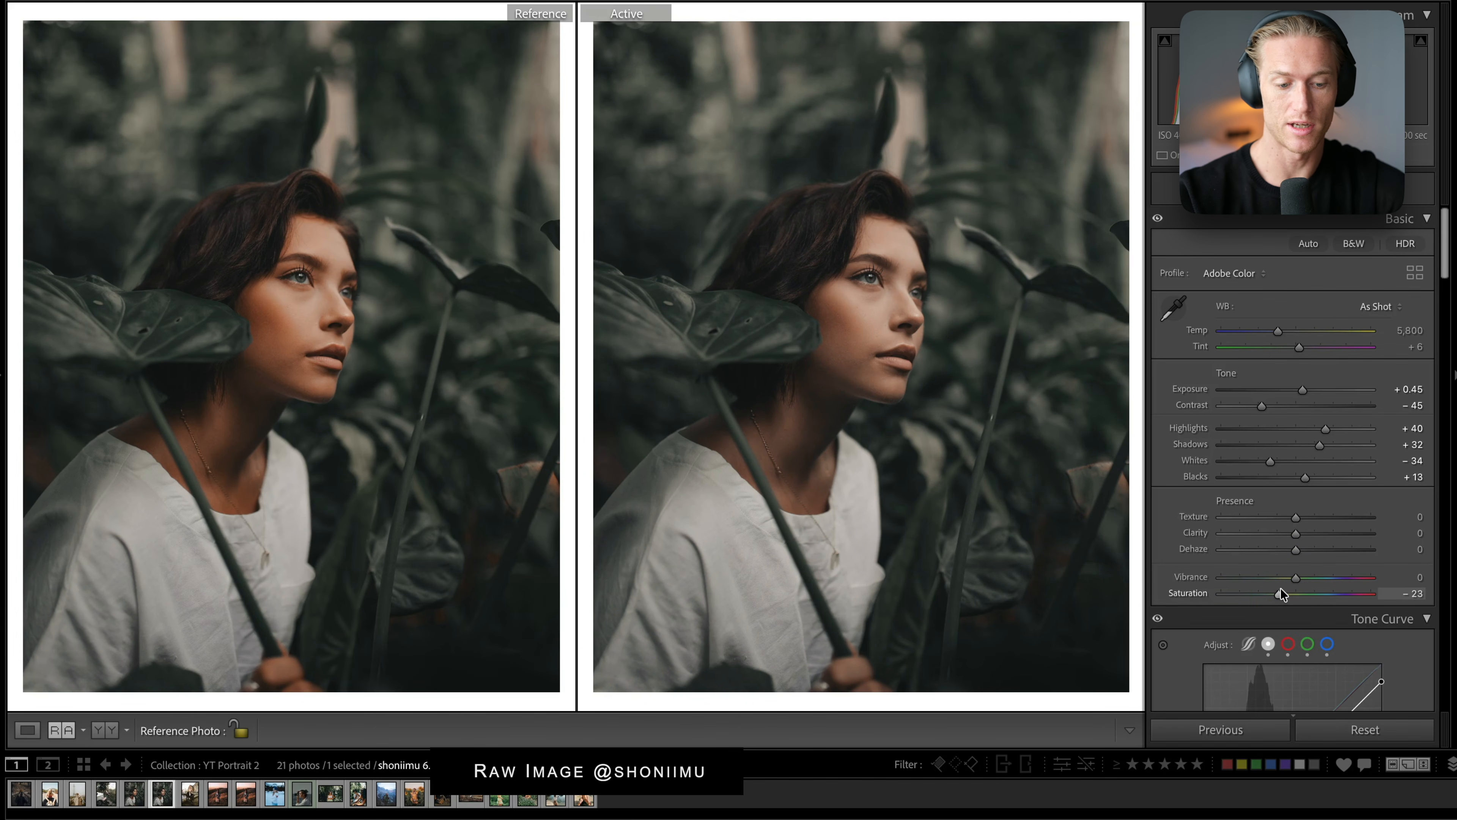
key("ctrl+z")
scroll(1385, 319, "down", 6)
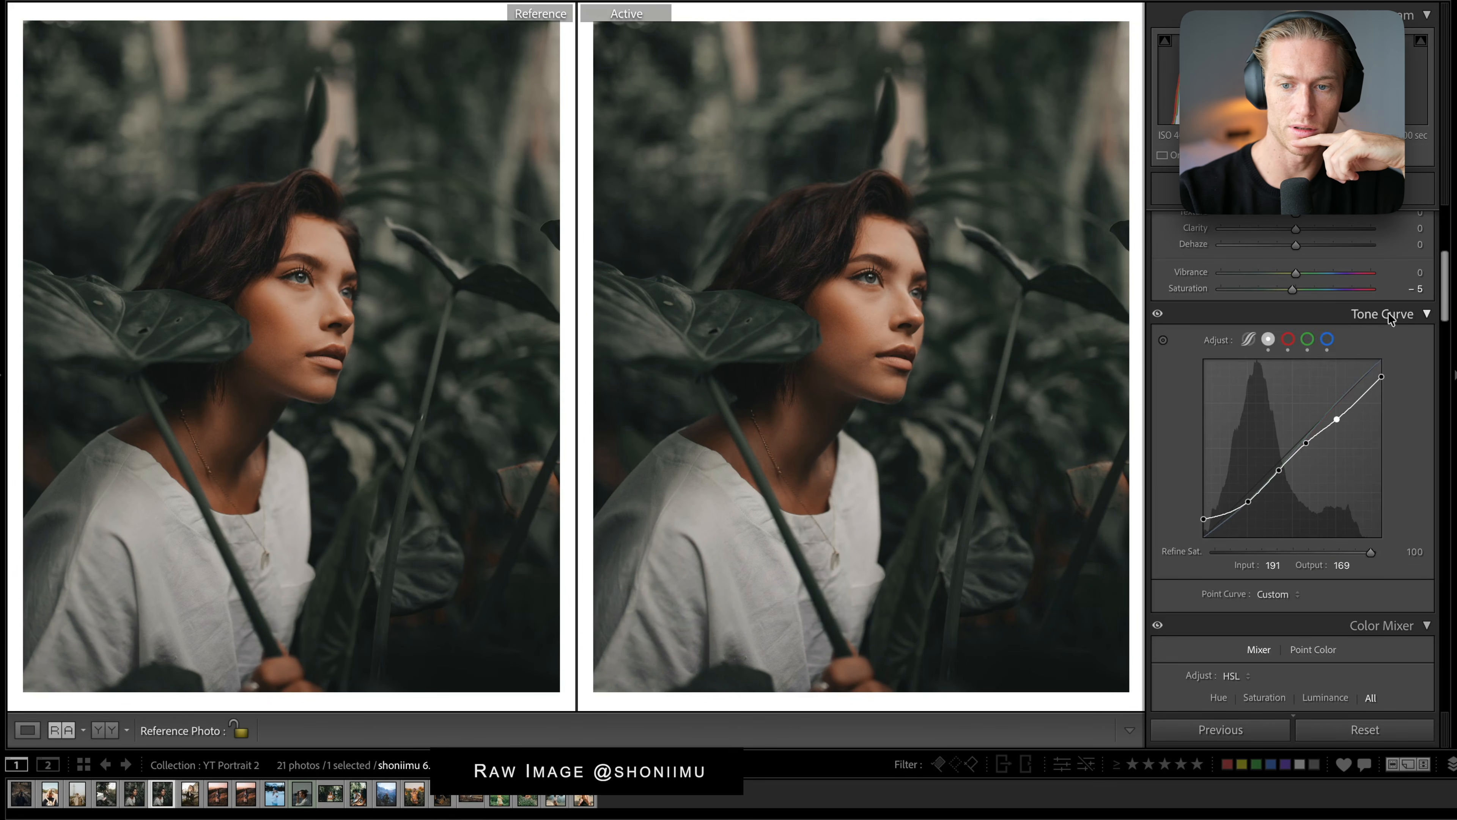
- Try the Color Mixer's green saturation at −46 and −68, and undo both changes
scroll(1385, 465, "down", 8)
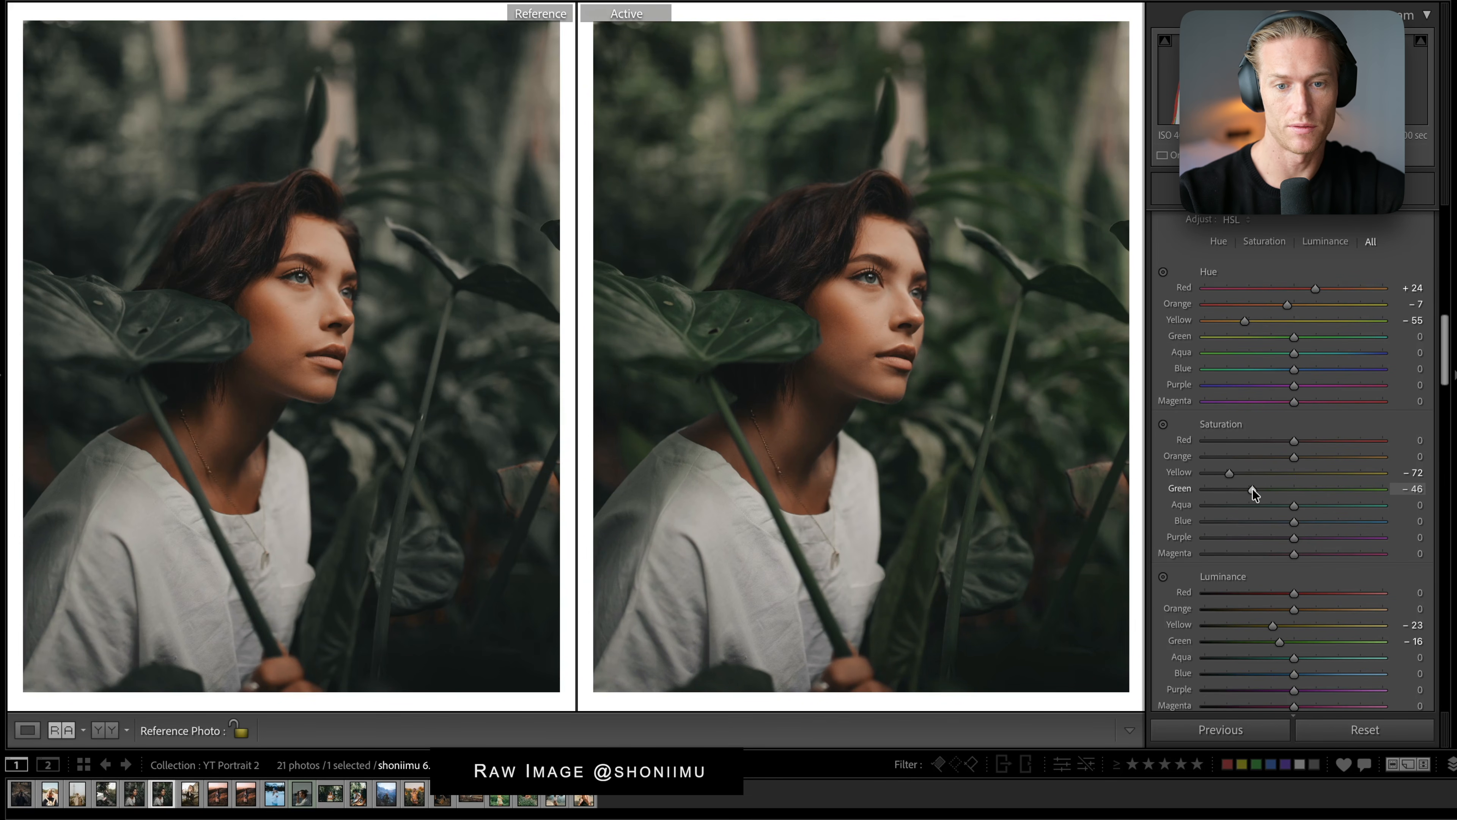
key("ctrl+z")
left_click_drag(1235, 492, 1233, 492)
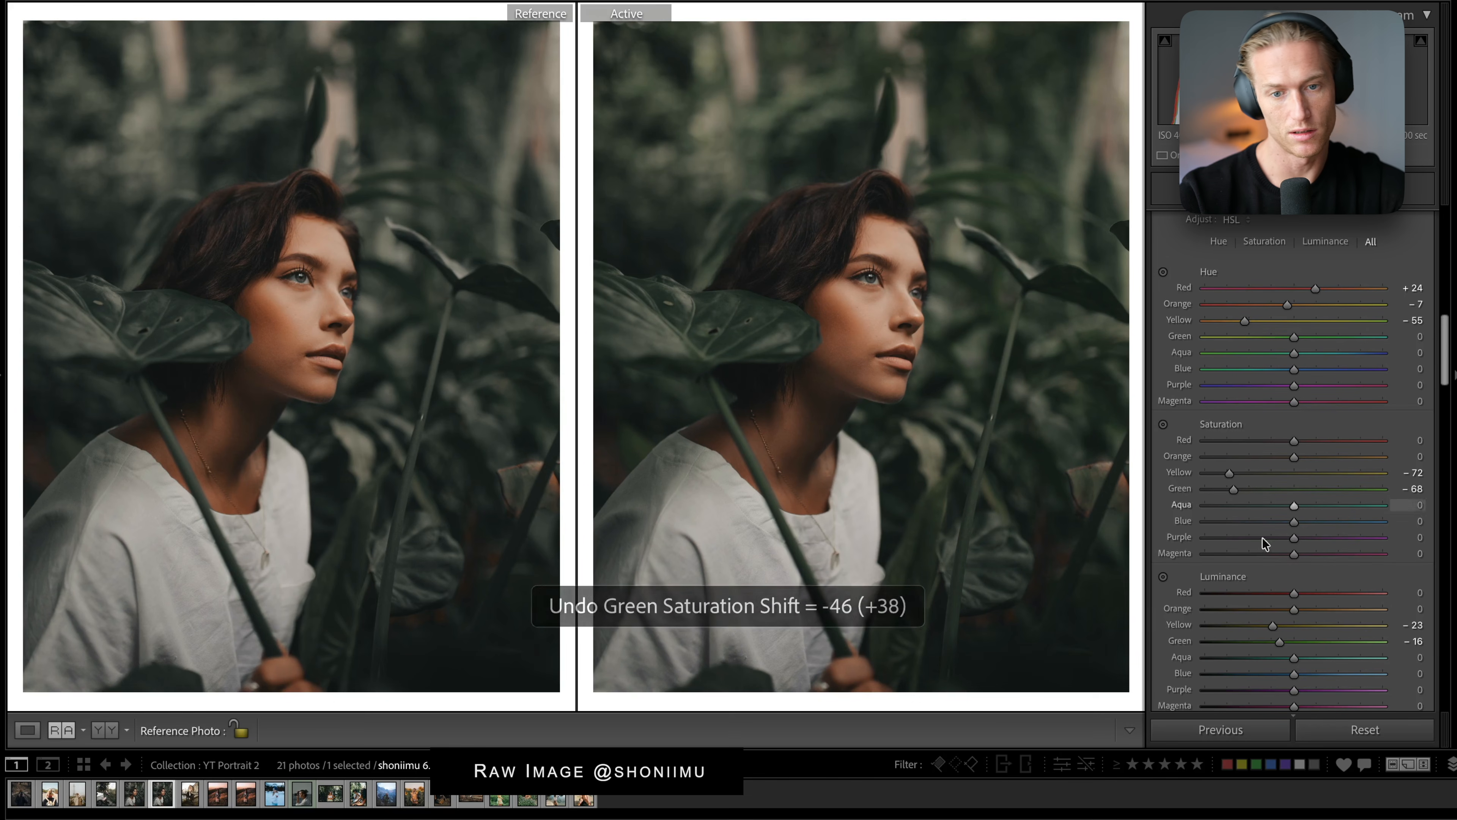
key("ctrl+z")
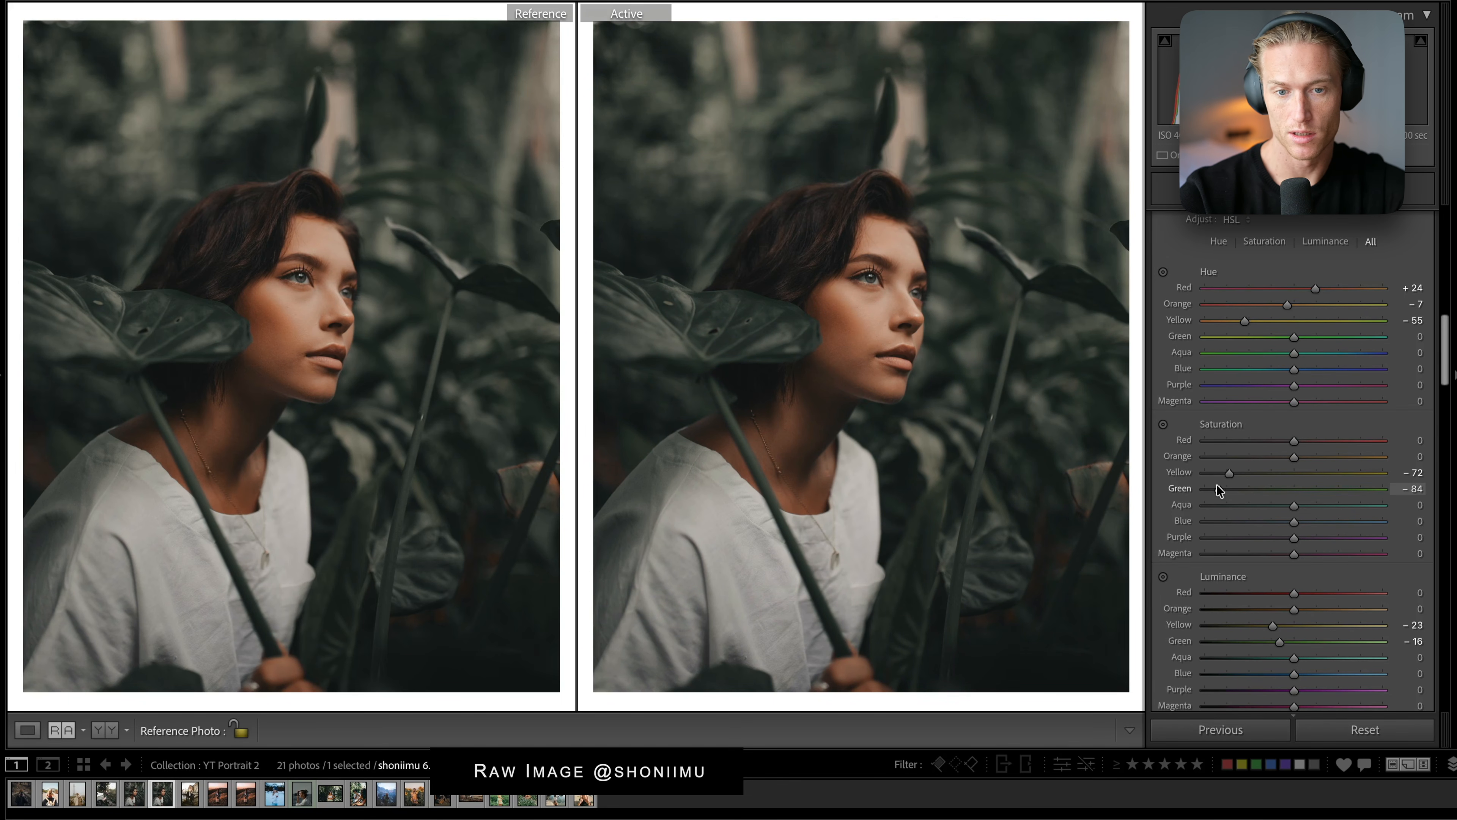
key("ctrl+z")
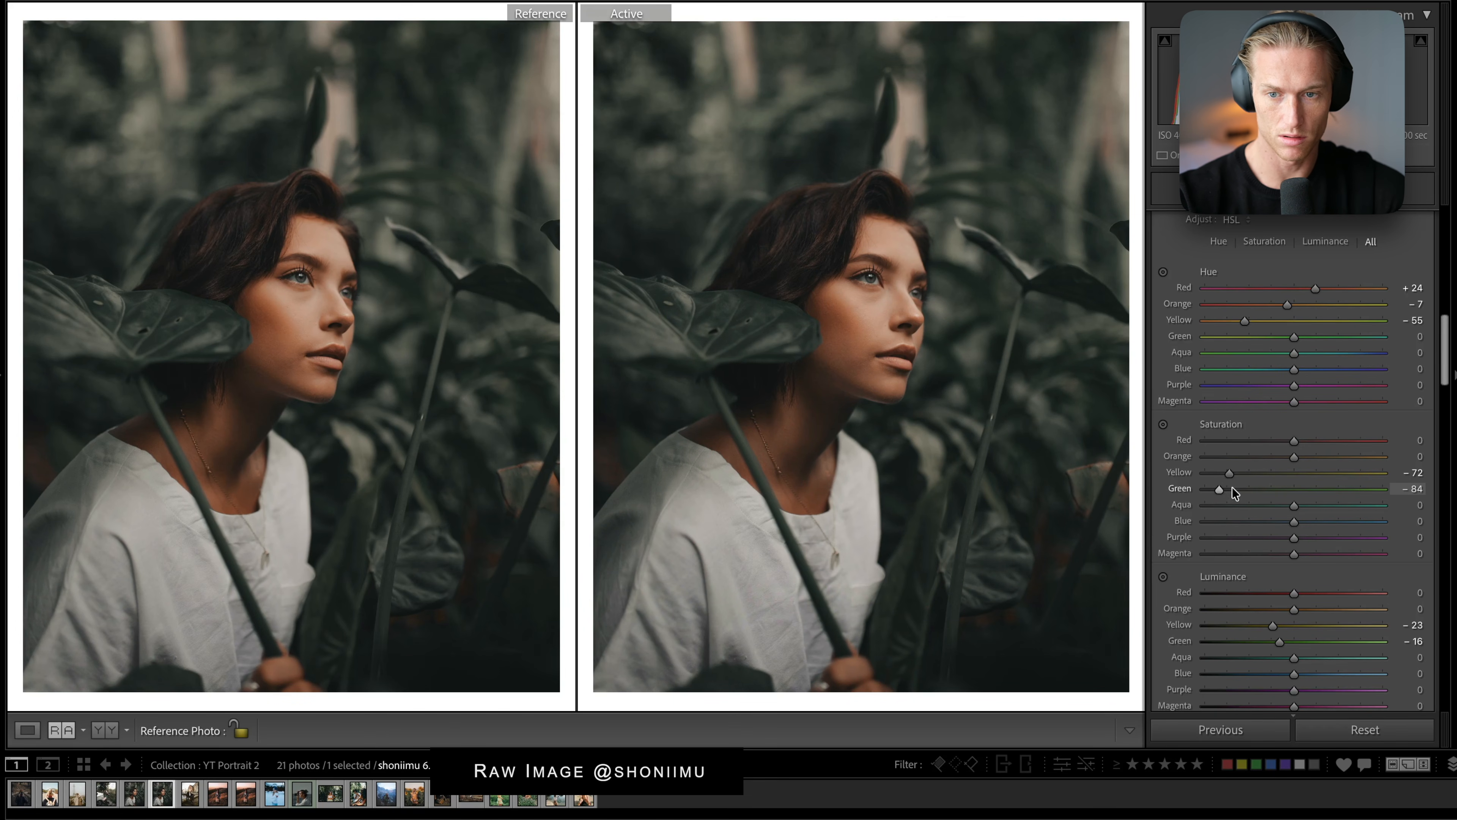
- Examine the Effects, Calibration and Lens Corrections settings of the sunset hillside portrait
scroll(1232, 486, "down", 10)
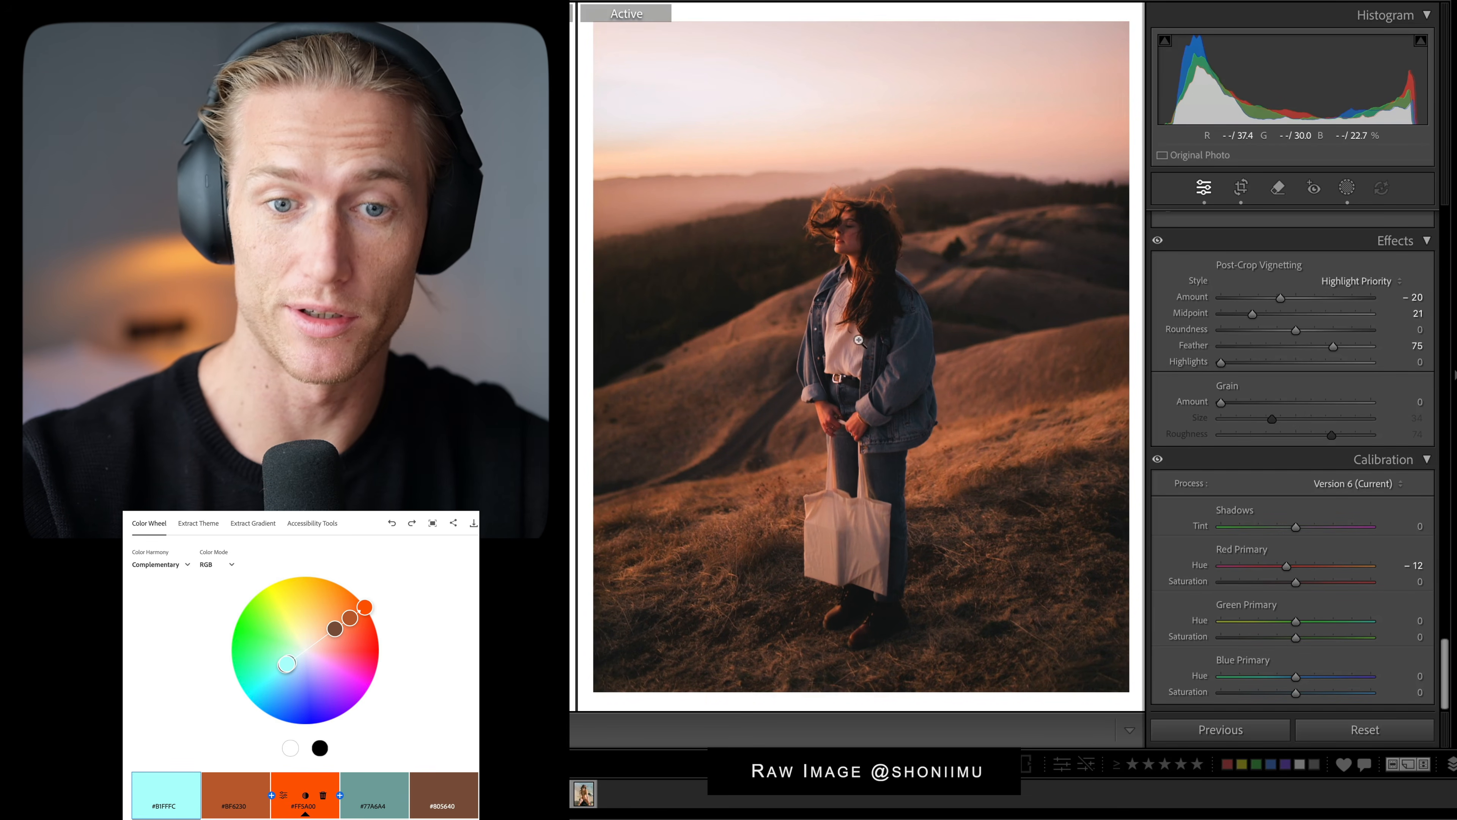
scroll(1323, 484, "up", 10)
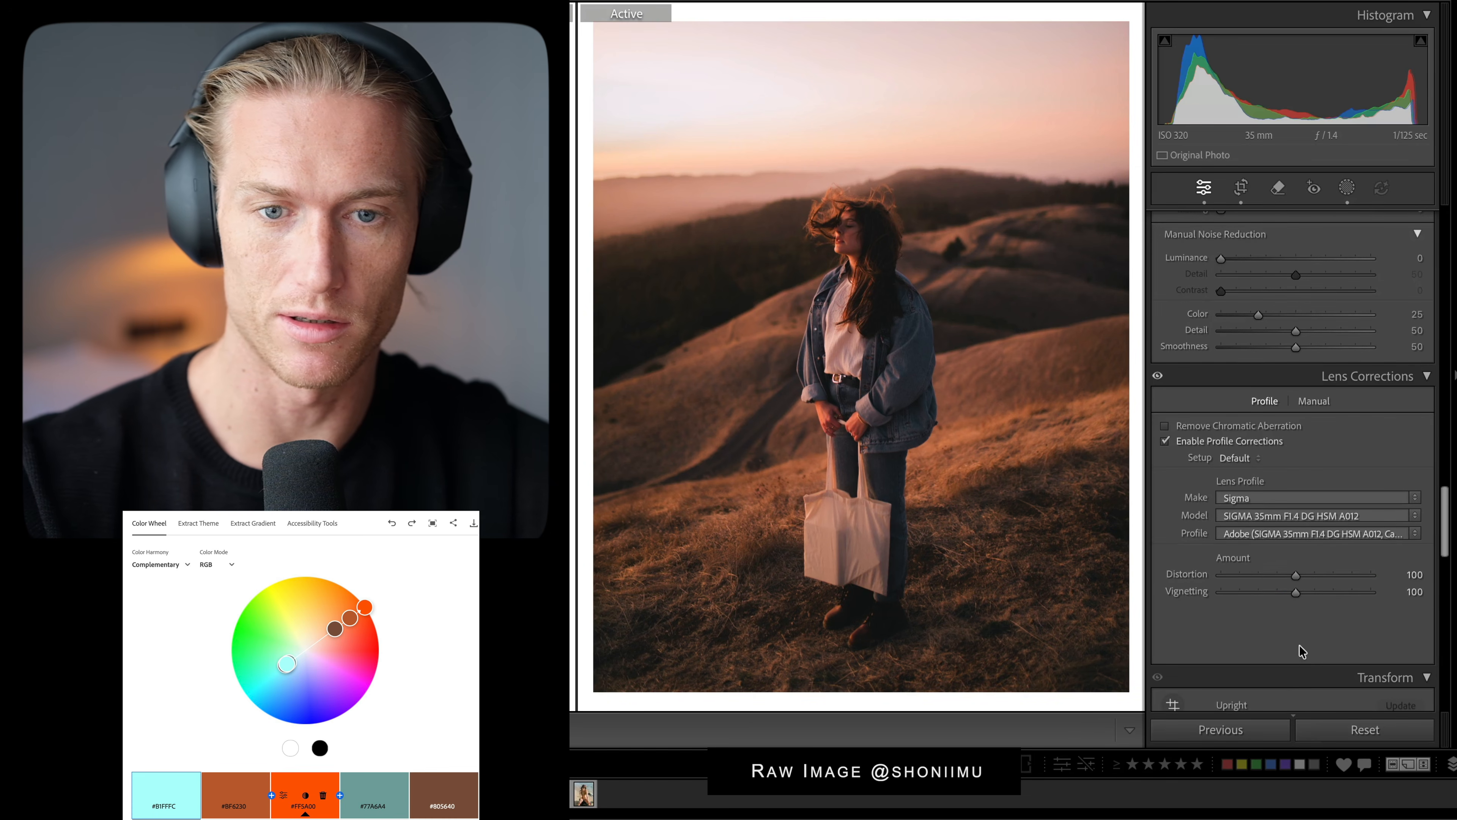
scroll(1301, 651, "up", 10)
- Reset Texture and Clarity to 0 on the photo of the man sitting on the rocks
left_click_drag(1305, 539, 1319, 534)
key("ctrl+z")
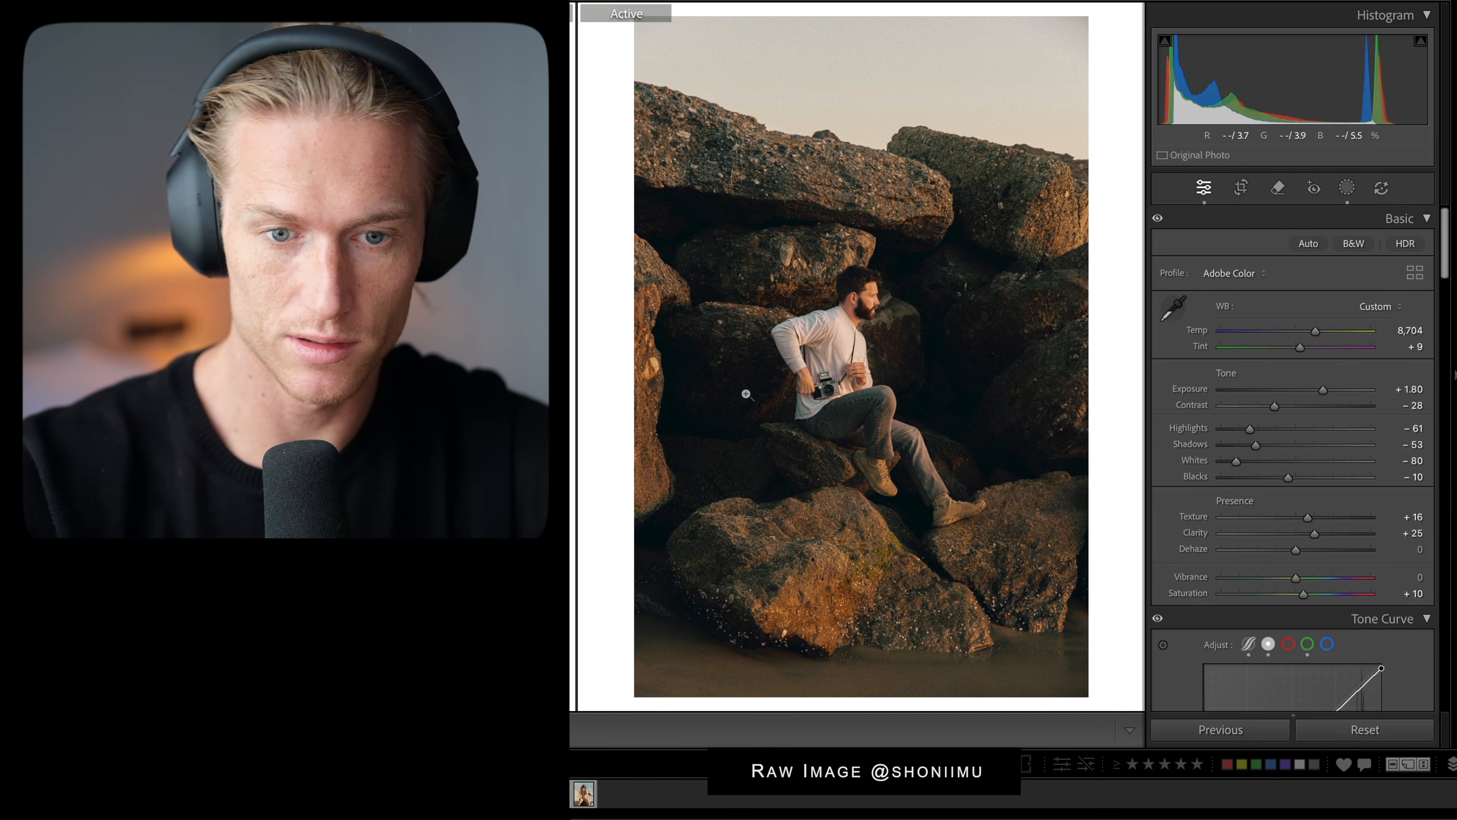
double_click(1315, 535)
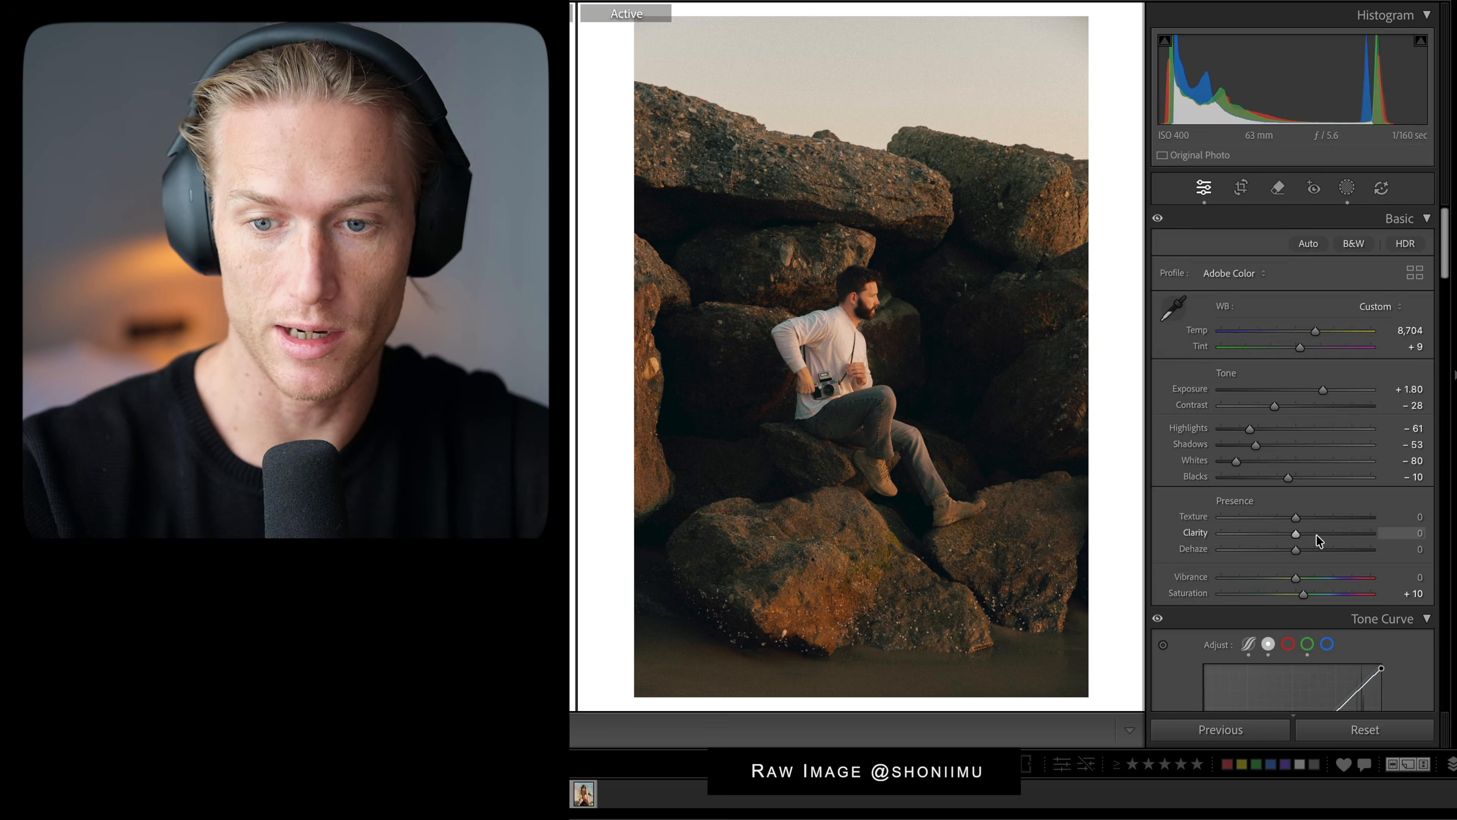
- Undo the Texture and Clarity resets on the photo of the man sitting on the rocks
key("ctrl+z")
key("ctrl+z")
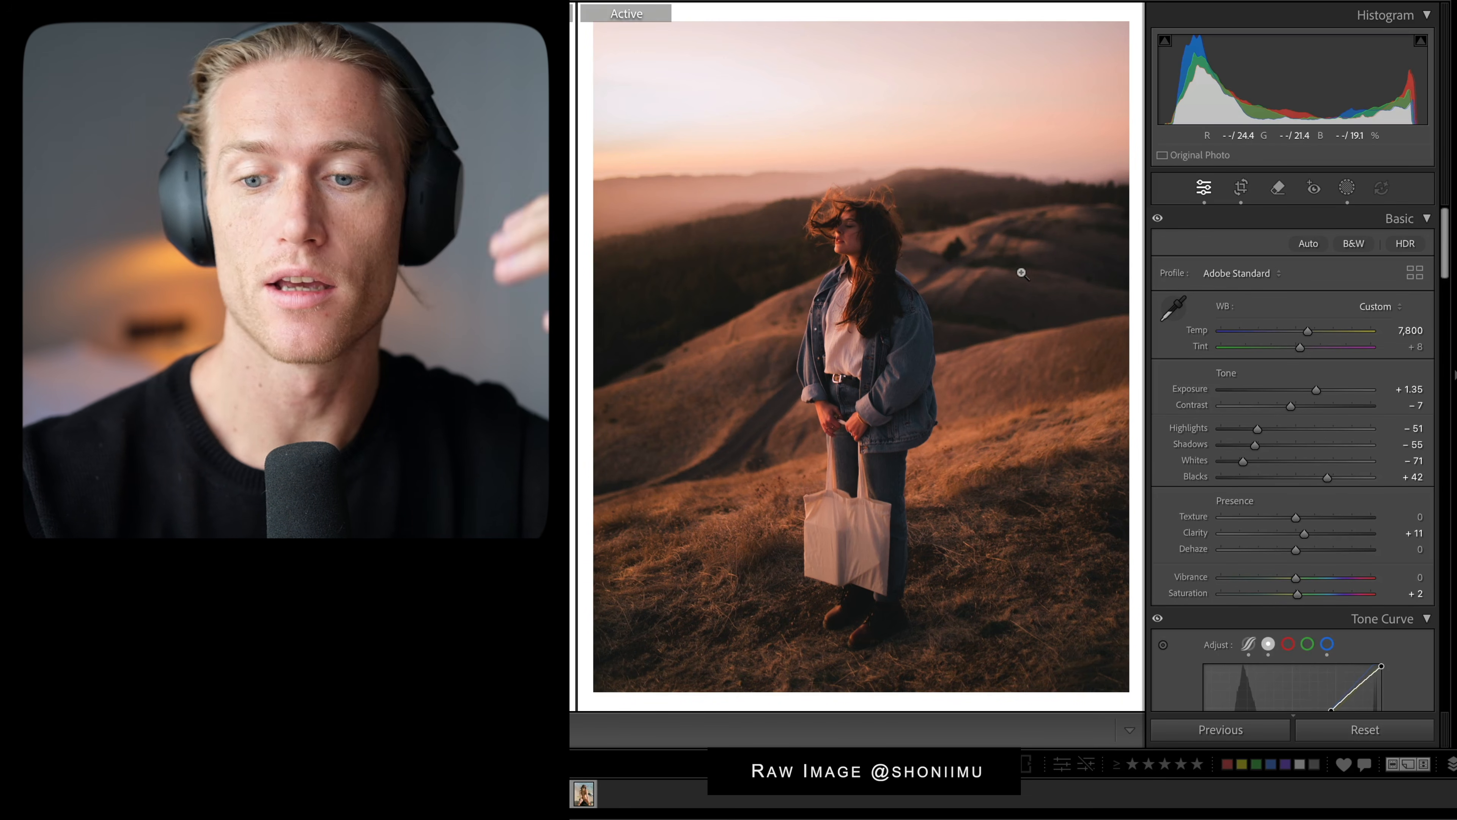
- Reset all edits on the sunset hillside portrait, and undo the reset
left_click(1415, 734)
key("super+z")
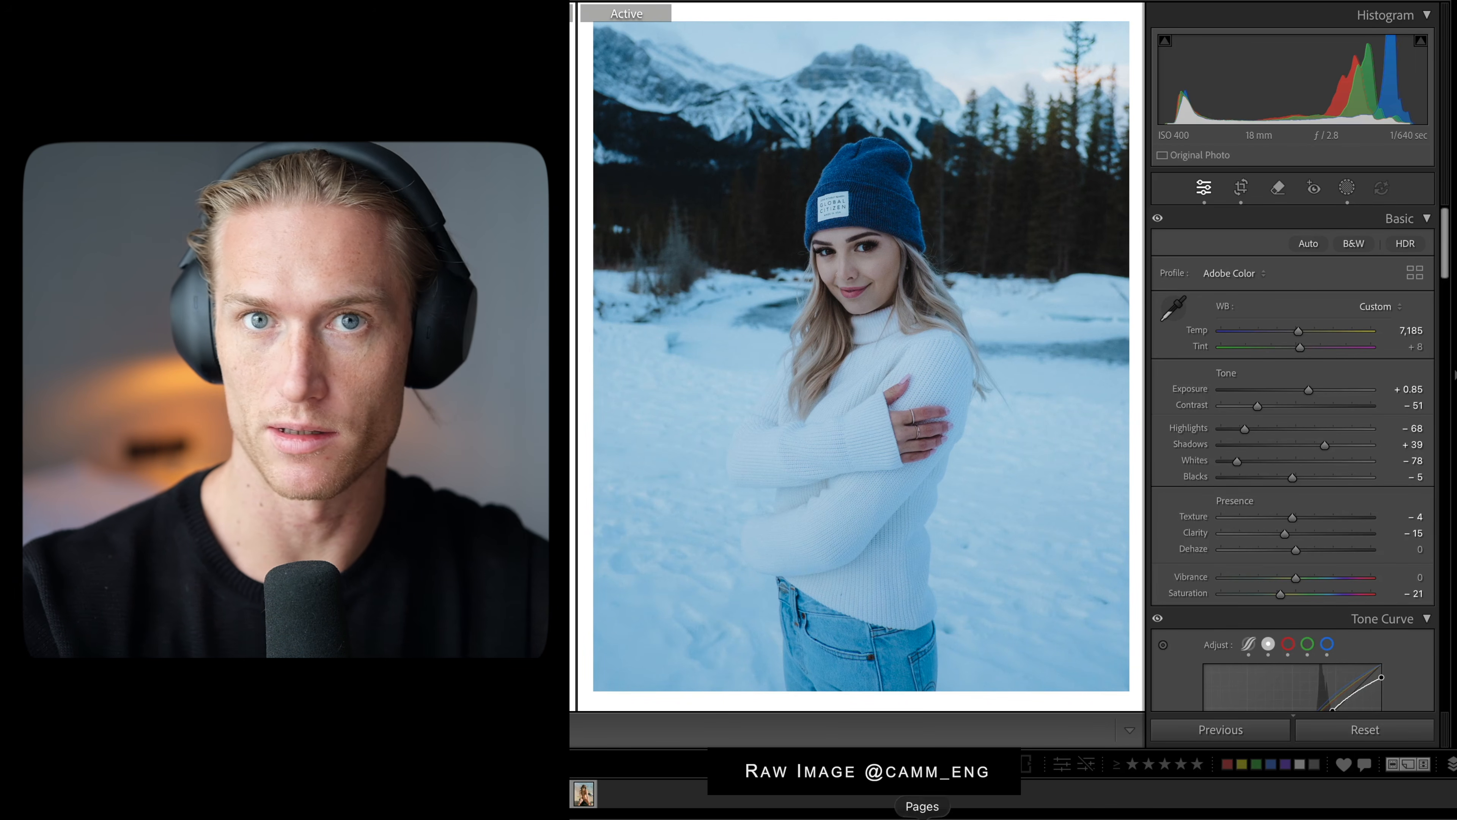
- Try lowering Whites to −100 on the snowy mountain portrait, and undo the change
scroll(1211, 534, "down", 2)
scroll(1210, 534, "down", 3)
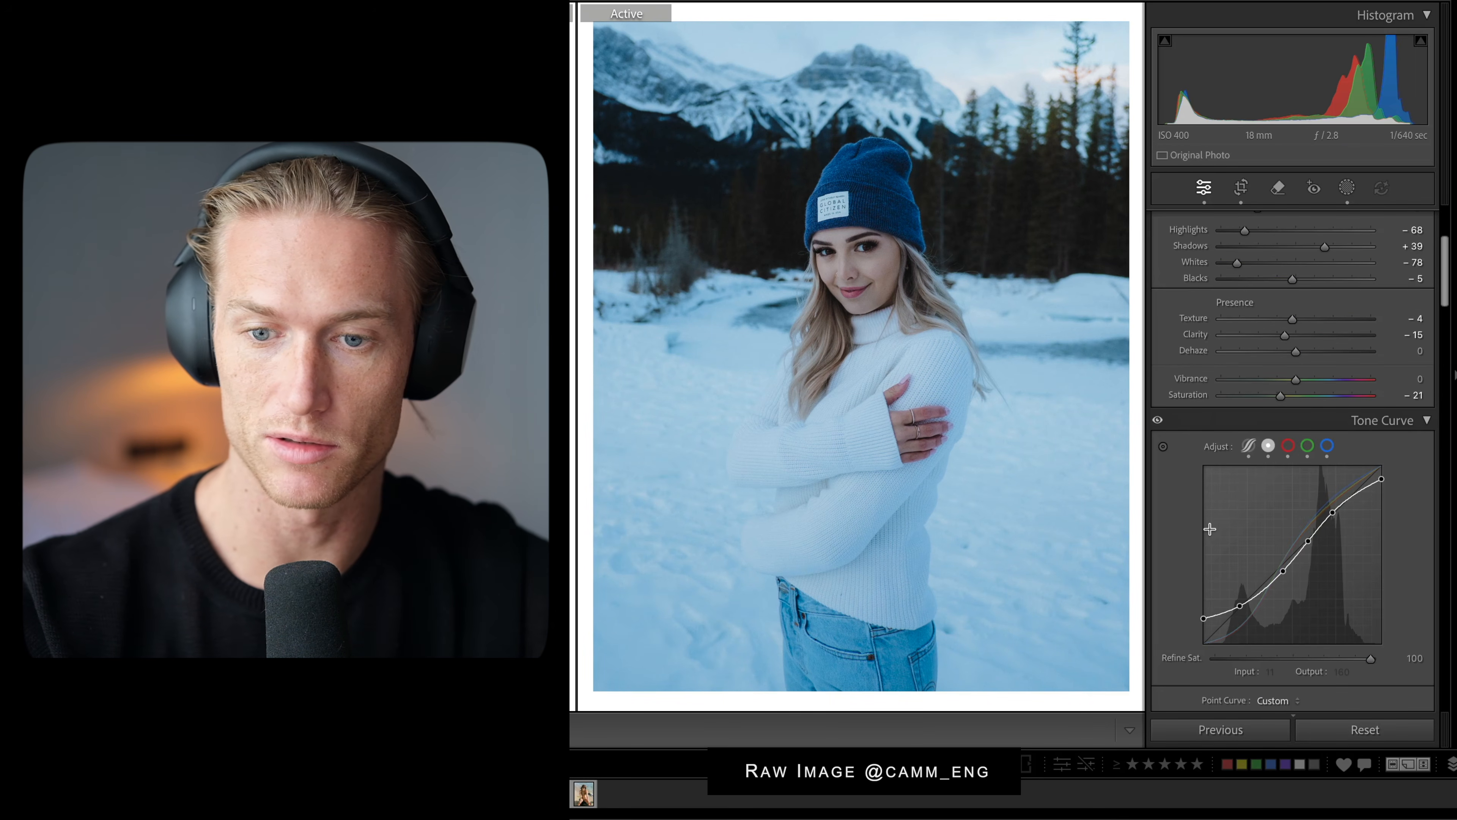
scroll(1235, 300, "up", 1)
scroll(1235, 299, "down", 1)
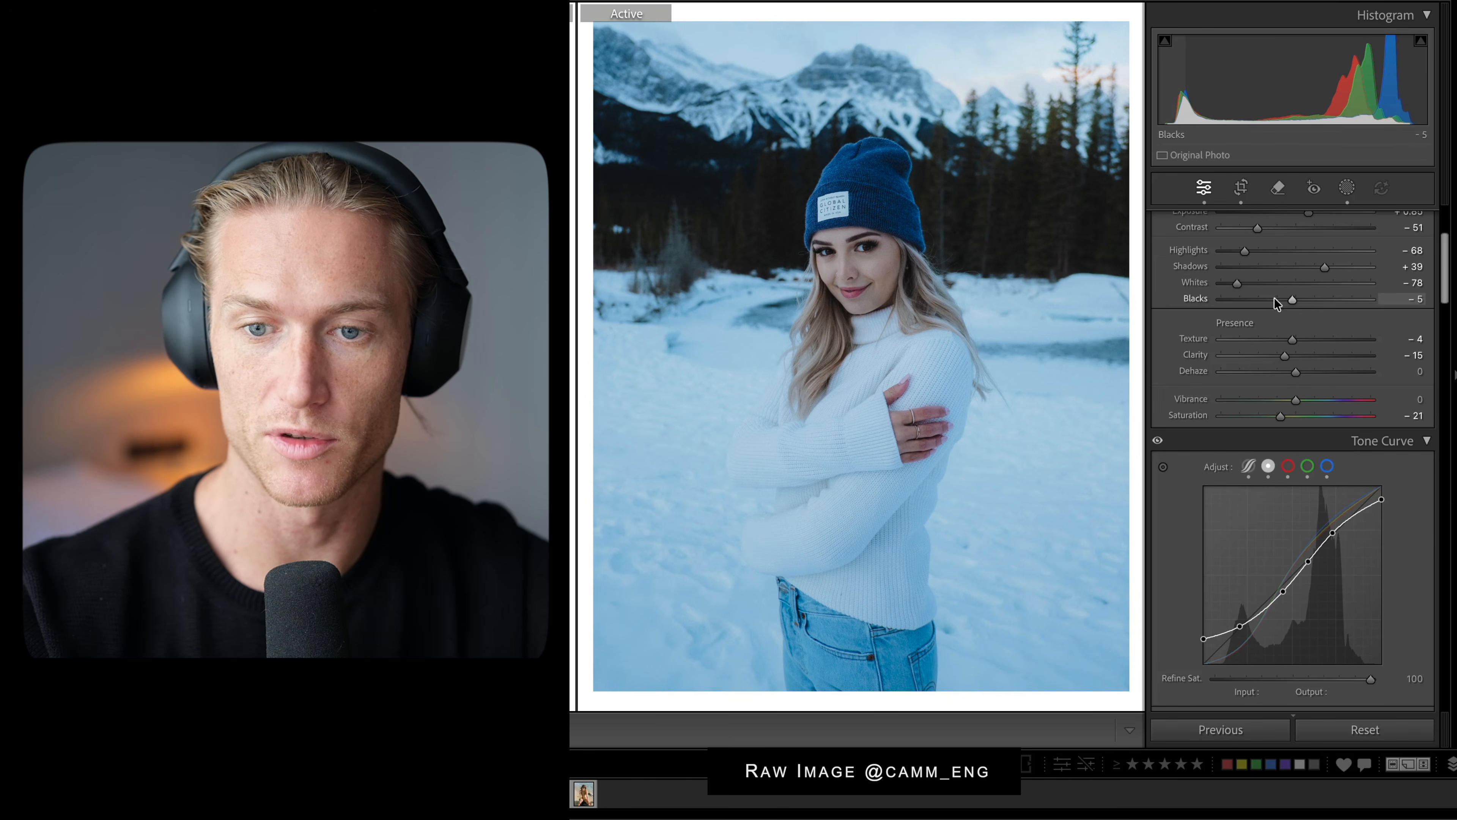
mouse_move(1237, 283)
left_mouse_down()
mouse_move(1328, 288)
mouse_move(1217, 275)
left_mouse_up()
key("ctrl+z")
scroll(1225, 459, "down", 2)
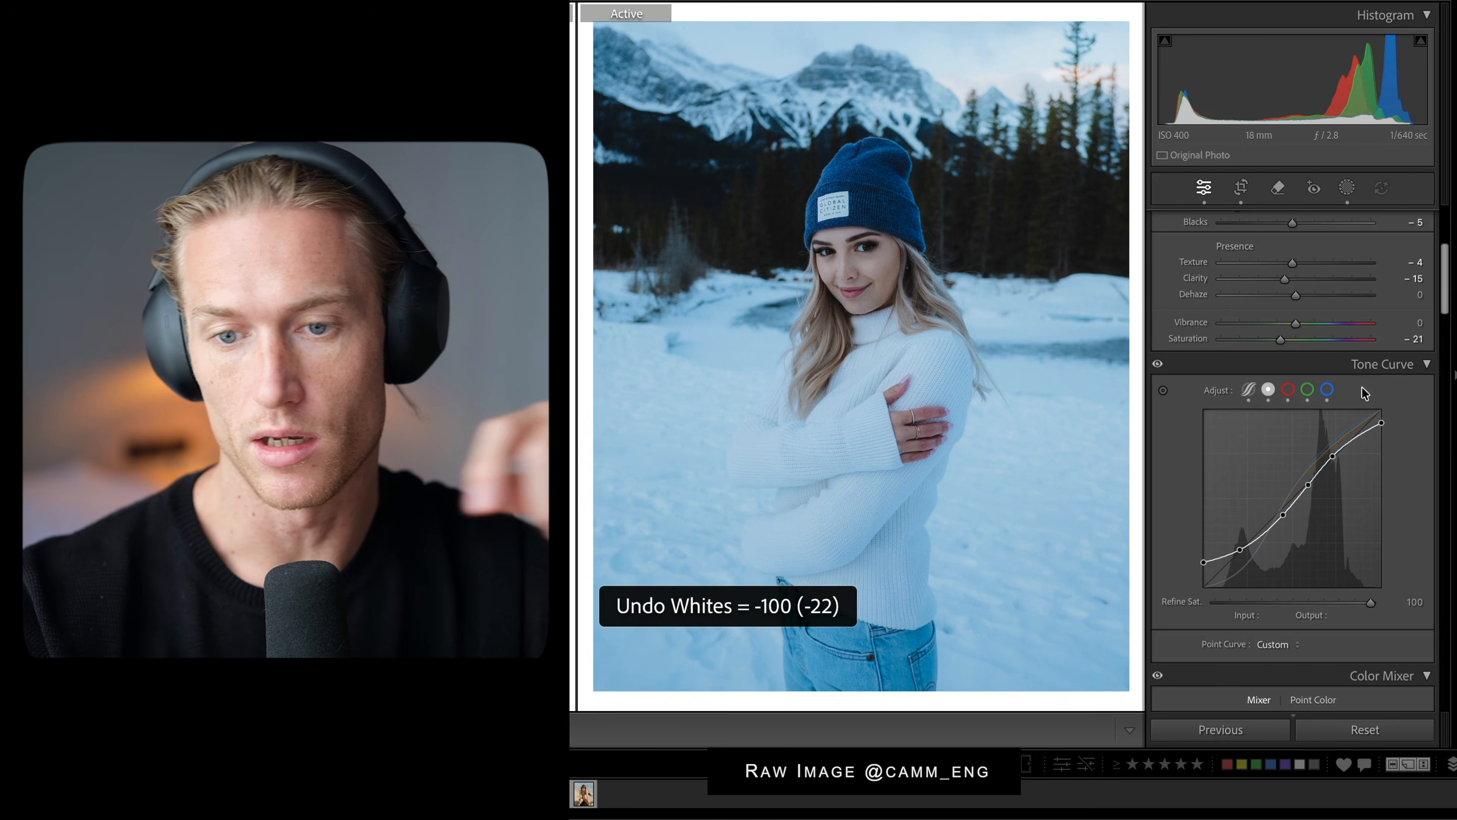
- Compare the snowy mountain portrait with its Tone Curve adjustments switched off and on, leaving them on
right_click(1260, 466)
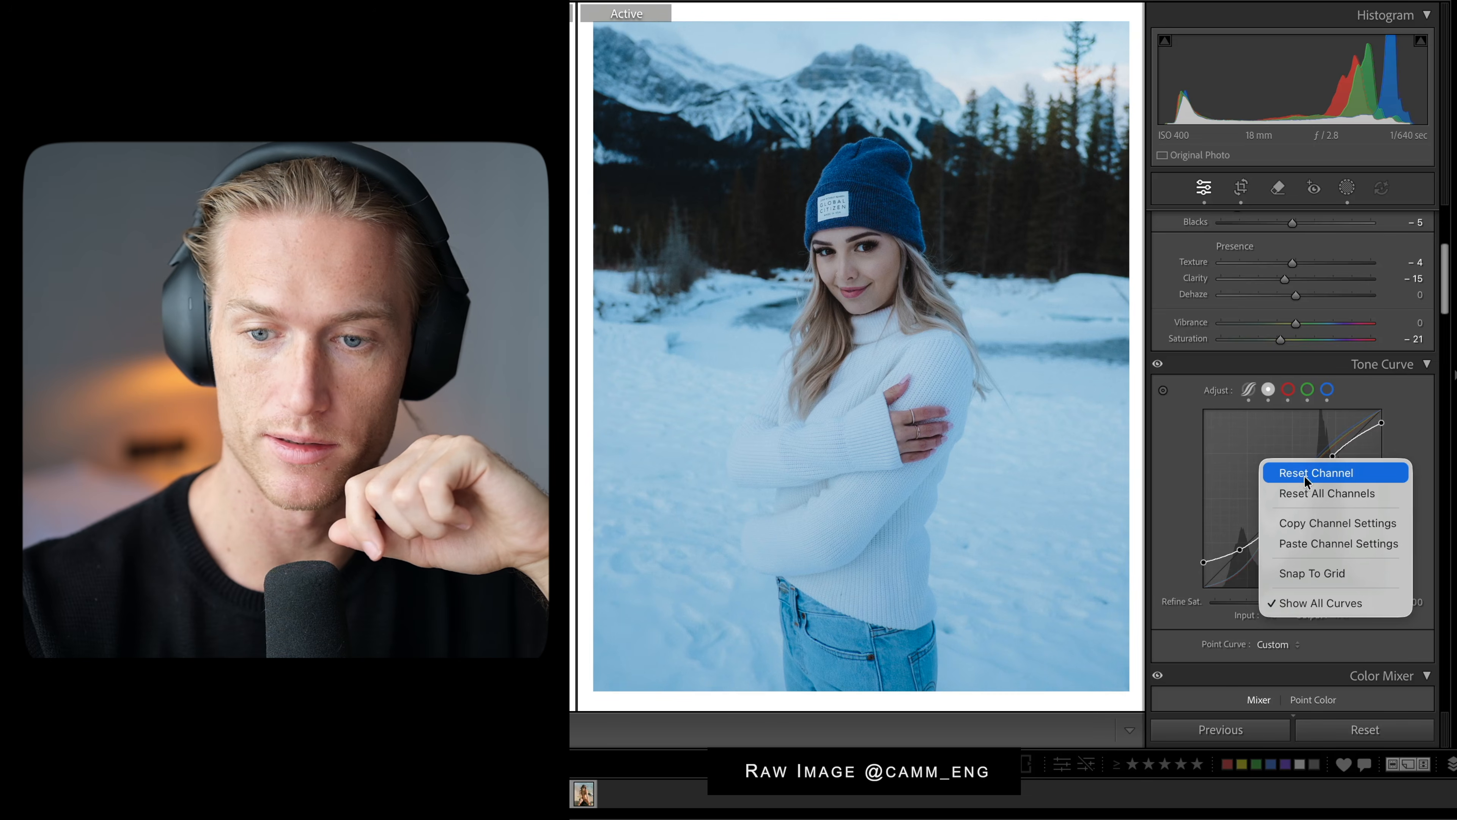
key("Escape")
left_click(1157, 364)
left_click(1157, 364)
left_click(1157, 364)
left_click(1157, 364)
scroll(1253, 590, "up", 6)
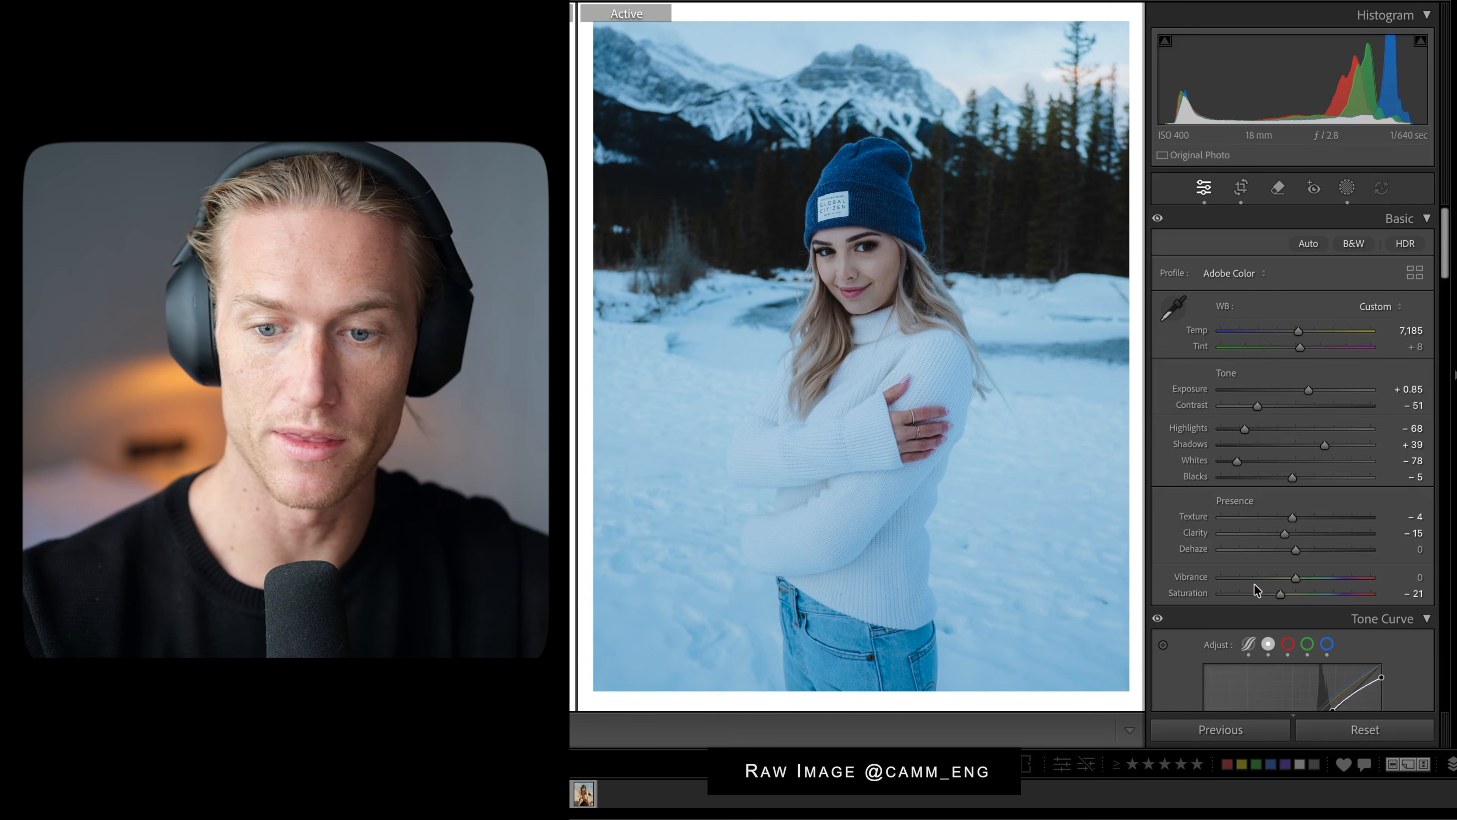